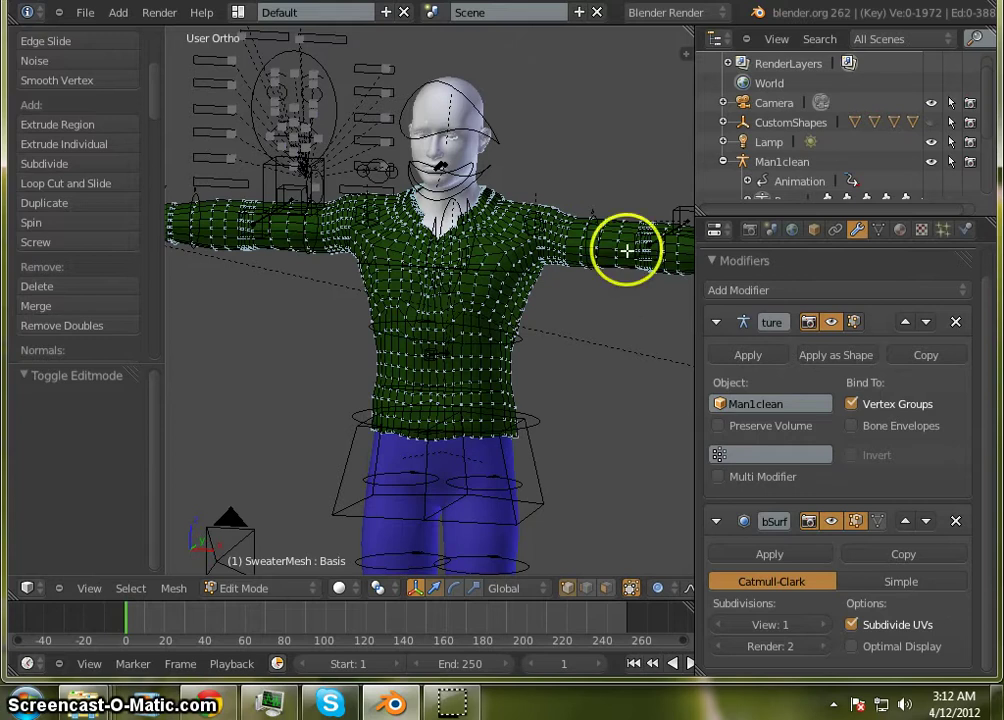
Step: Examine the sweater mesh's fit and topology on the character's torso from the front and at an angle
{"action": "scroll", "coordinate": [455, 350], "scroll_direction": "down", "scroll_amount": 5}
{"action": "scroll", "coordinate": [491, 312], "scroll_direction": "up", "scroll_amount": 4}
{"action": "scroll", "coordinate": [400, 334], "scroll_direction": "up", "scroll_amount": 2}
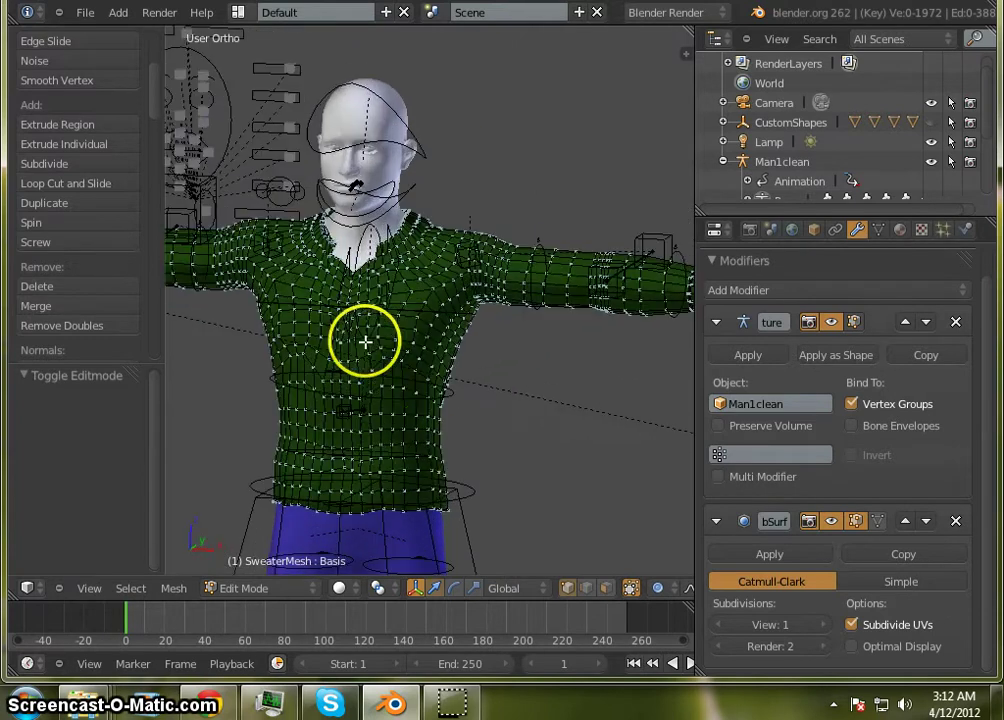
{"action": "scroll", "coordinate": [413, 432], "scroll_direction": "up", "scroll_amount": 1}
{"action": "scroll", "coordinate": [363, 224], "scroll_direction": "up", "scroll_amount": 3}
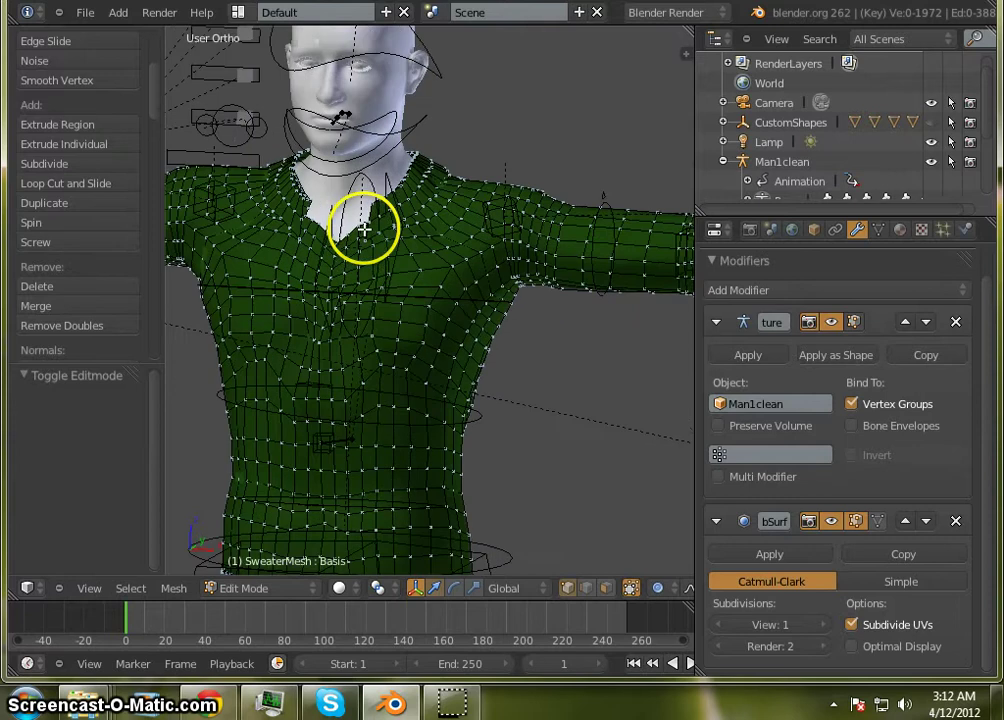
{"action": "scroll", "coordinate": [347, 314], "scroll_direction": "down", "scroll_amount": 4}
{"action": "scroll", "coordinate": [337, 392], "scroll_direction": "up", "scroll_amount": 2}
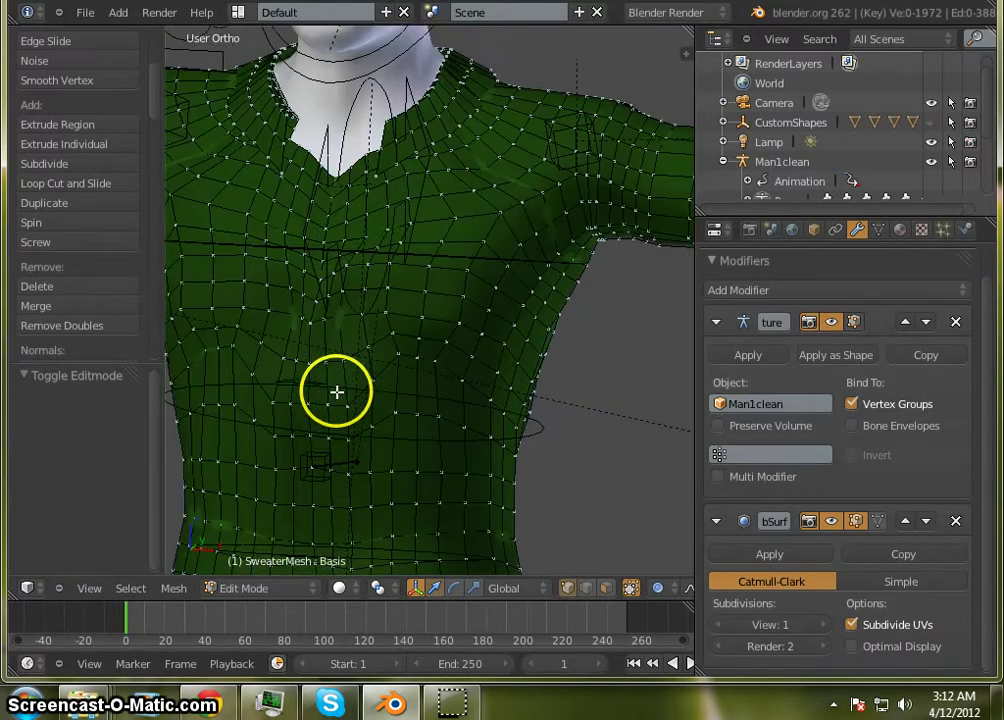
{"action": "scroll", "coordinate": [367, 195], "scroll_direction": "up", "scroll_amount": 1}
{"action": "left_click", "coordinate": [297, 383]}
{"action": "middle_click_drag", "start_coordinate": [297, 383], "coordinate": [233, 355]}
{"action": "scroll", "coordinate": [305, 327], "scroll_direction": "down", "scroll_amount": 4}
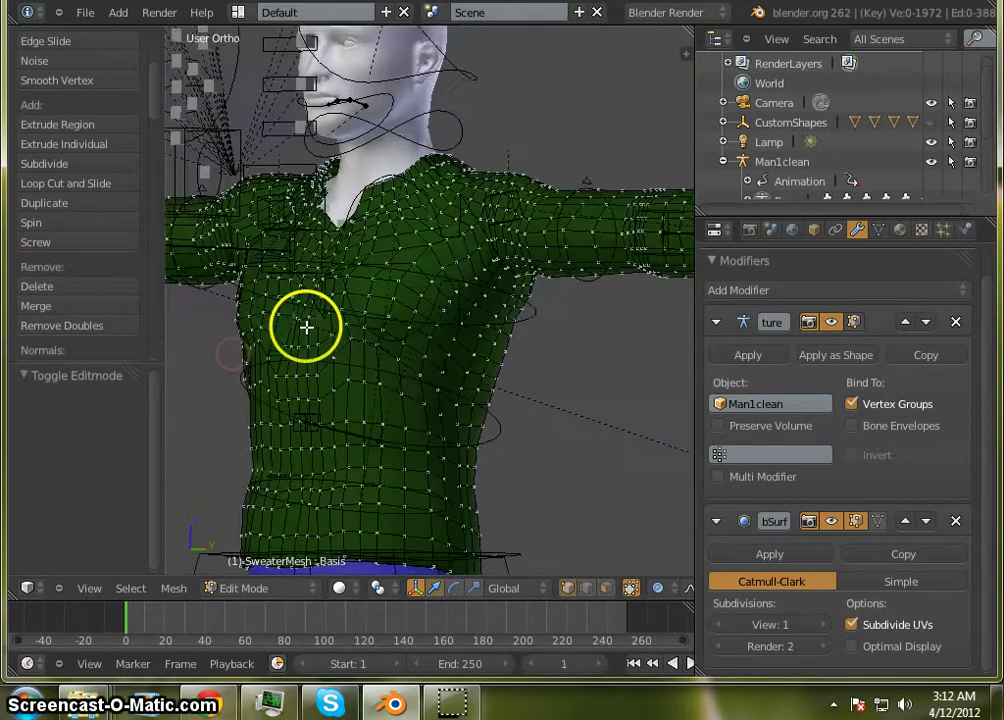
{"action": "scroll", "coordinate": [382, 320], "scroll_direction": "up", "scroll_amount": 3}
{"action": "scroll", "coordinate": [361, 358], "scroll_direction": "down", "scroll_amount": 4}
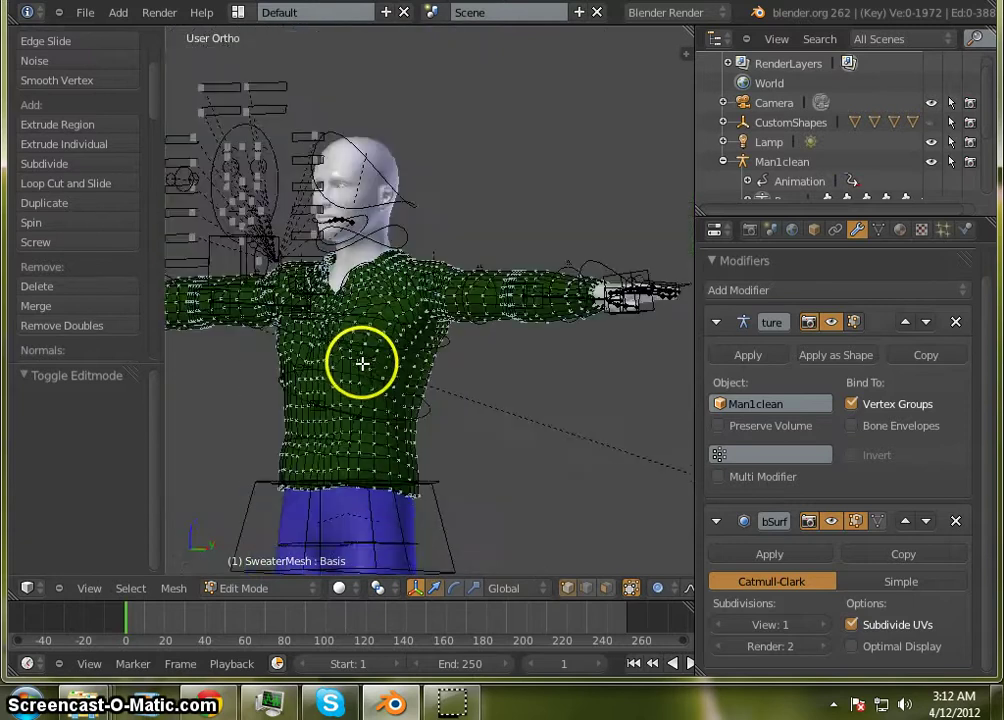
{"action": "scroll", "coordinate": [354, 370], "scroll_direction": "up", "scroll_amount": 3}
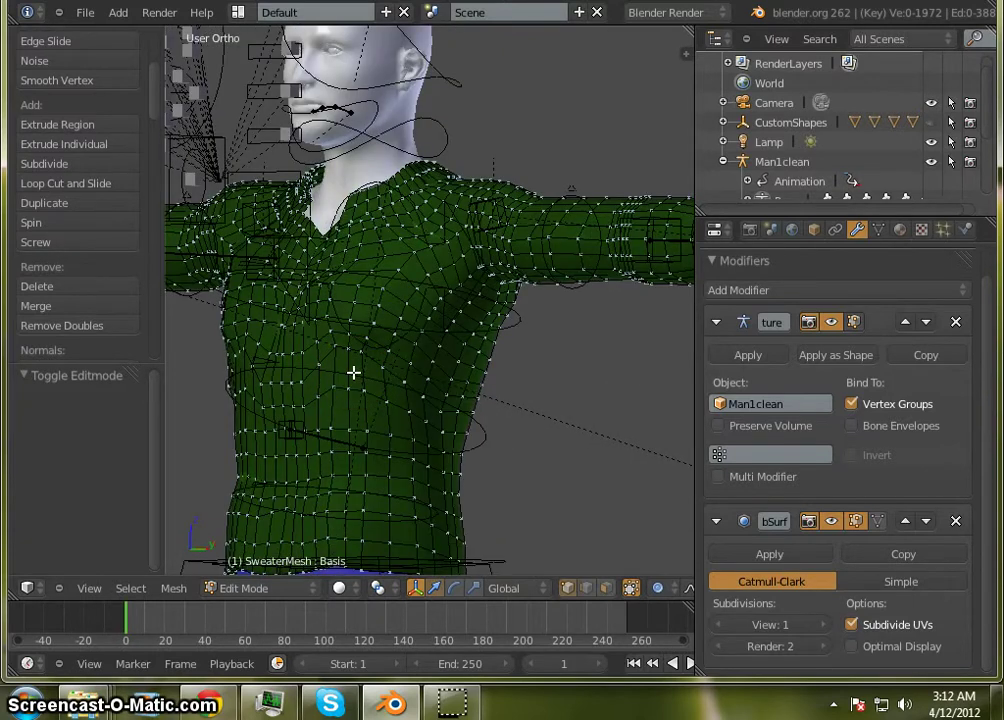
{"action": "scroll", "coordinate": [352, 360], "scroll_direction": "down", "scroll_amount": 4}
{"action": "scroll", "coordinate": [347, 379], "scroll_direction": "up", "scroll_amount": 4}
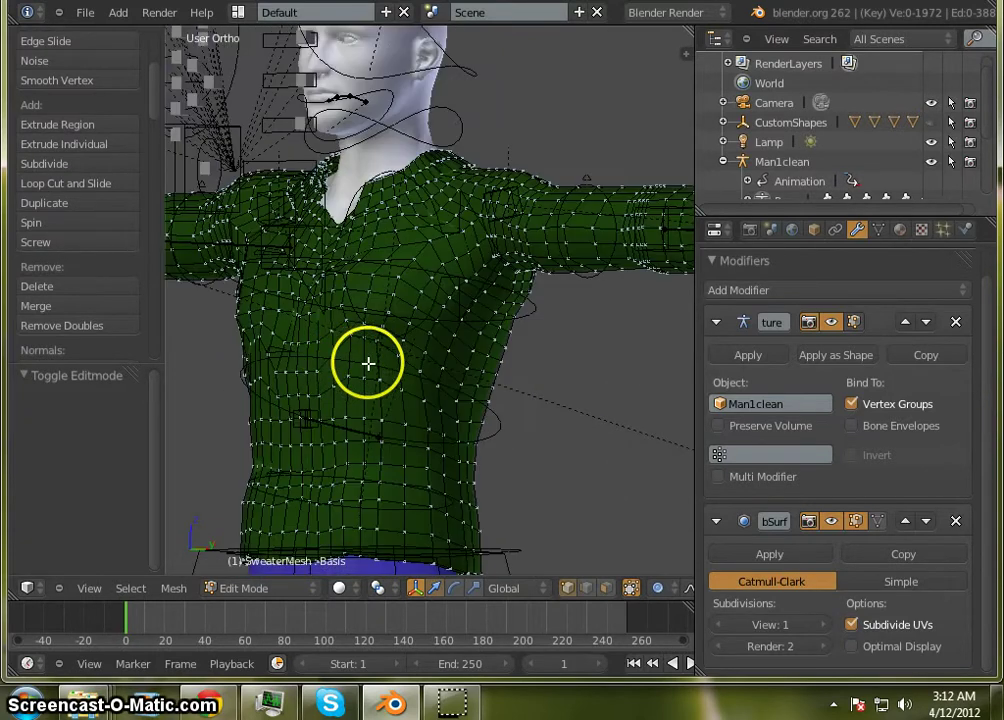
{"action": "scroll", "coordinate": [385, 383], "scroll_direction": "down", "scroll_amount": 4}
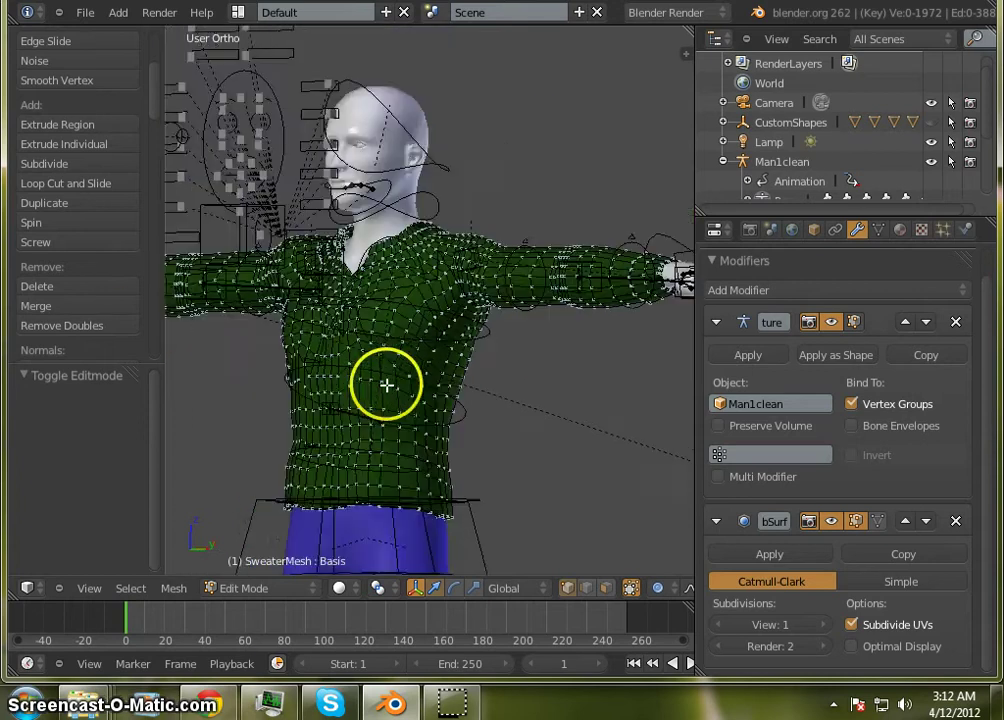
{"action": "scroll", "coordinate": [355, 388], "scroll_direction": "up", "scroll_amount": 4}
{"action": "scroll", "coordinate": [332, 432], "scroll_direction": "down", "scroll_amount": 3}
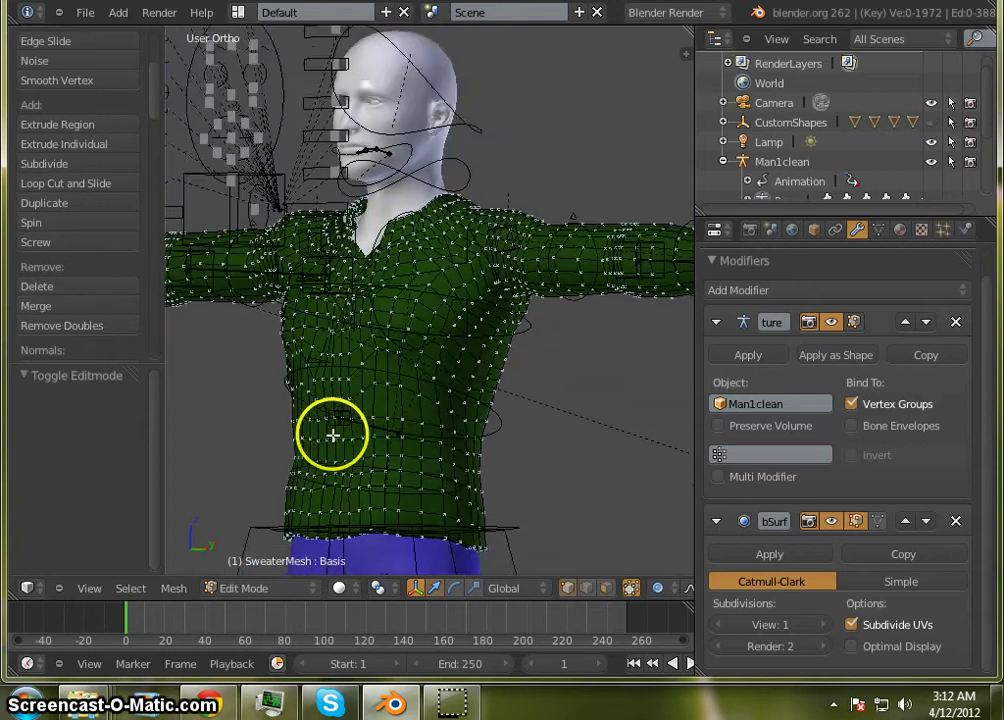
{"action": "scroll", "coordinate": [396, 342], "scroll_direction": "up", "scroll_amount": 3}
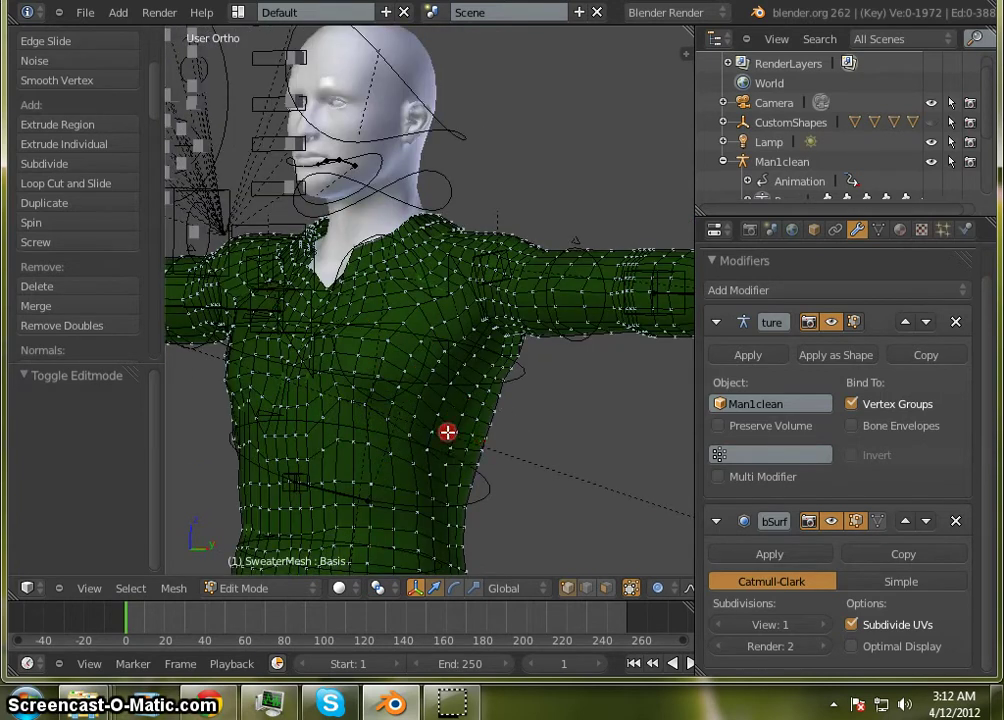
{"action": "middle_click_drag", "start_coordinate": [448, 430], "coordinate": [446, 356]}
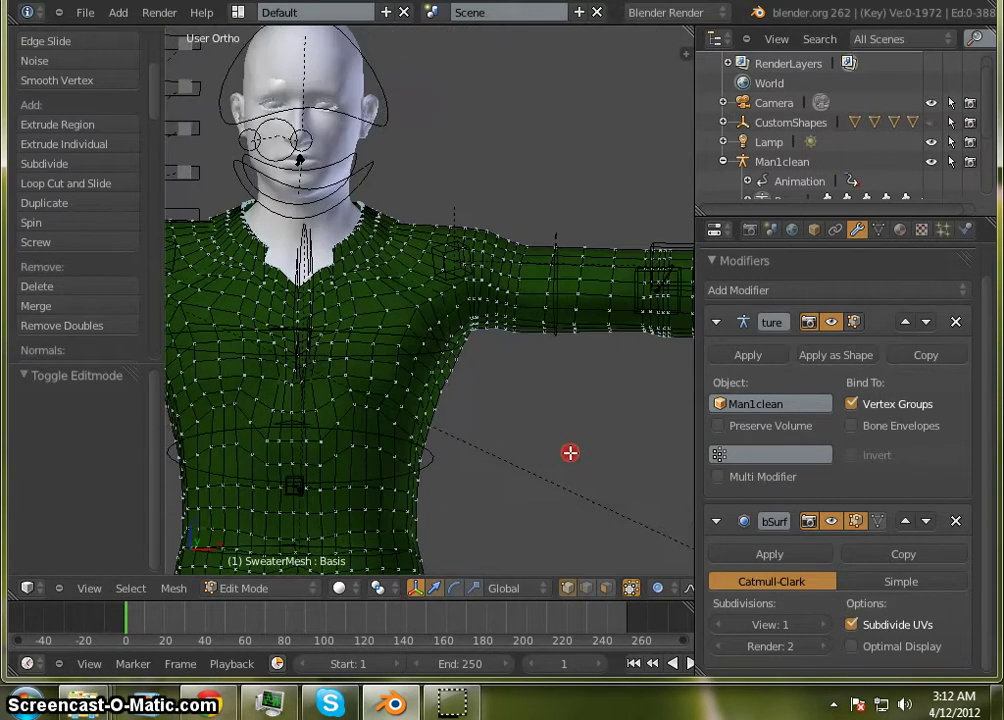
{"action": "scroll", "coordinate": [444, 359], "scroll_direction": "up", "scroll_amount": 5}
{"action": "scroll", "coordinate": [347, 420], "scroll_direction": "down", "scroll_amount": 5}
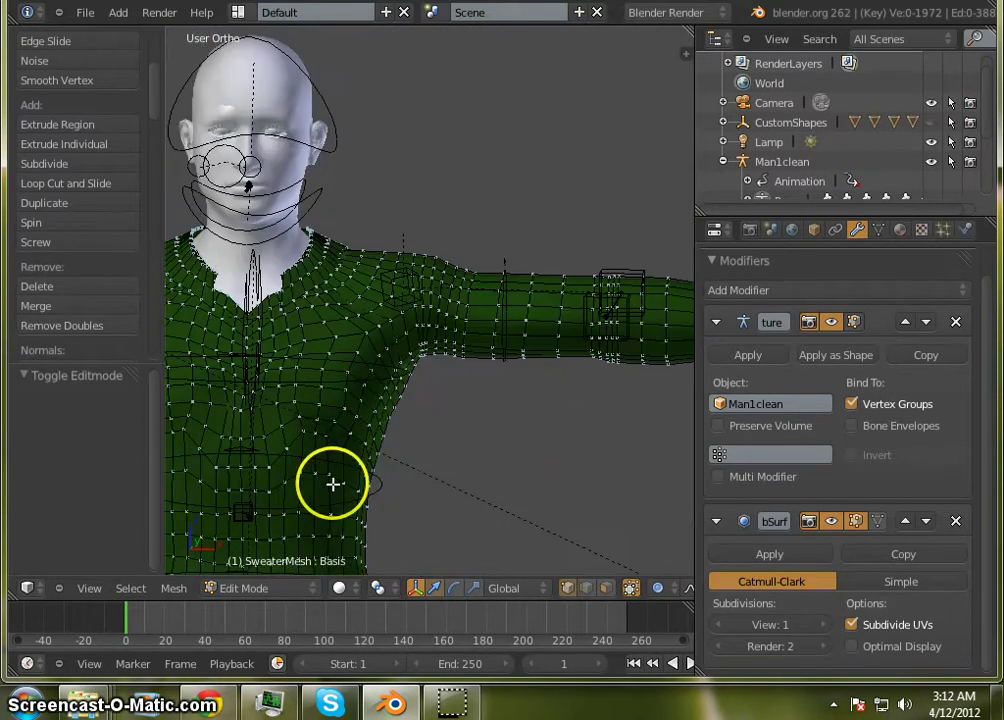
{"action": "scroll", "coordinate": [332, 482], "scroll_direction": "up", "scroll_amount": 5}
{"action": "scroll", "coordinate": [381, 264], "scroll_direction": "down", "scroll_amount": 6}
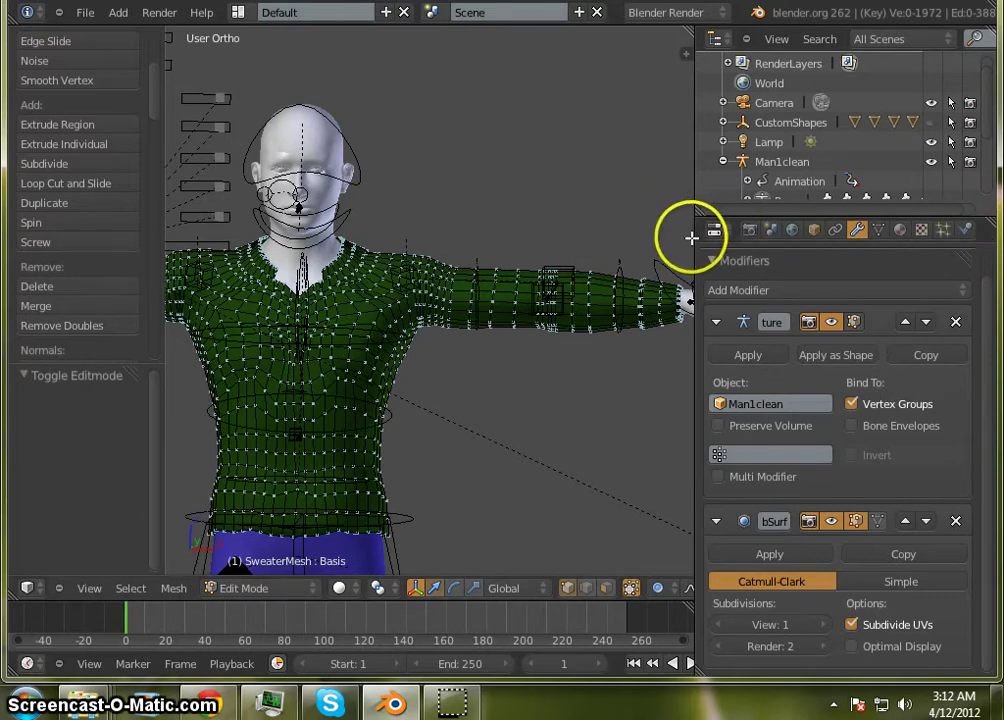
Step: Widen the properties editor and display the sweater mesh's material settings
{"action": "left_click_drag", "start_coordinate": [692, 237], "coordinate": [663, 237]}
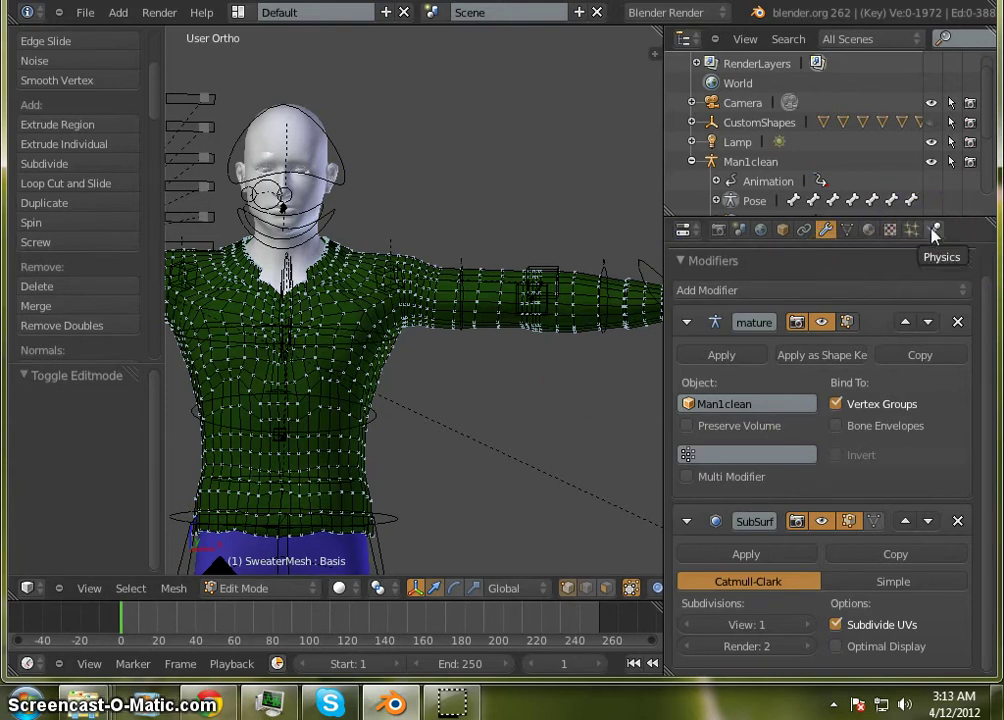
{"action": "left_click", "coordinate": [891, 231]}
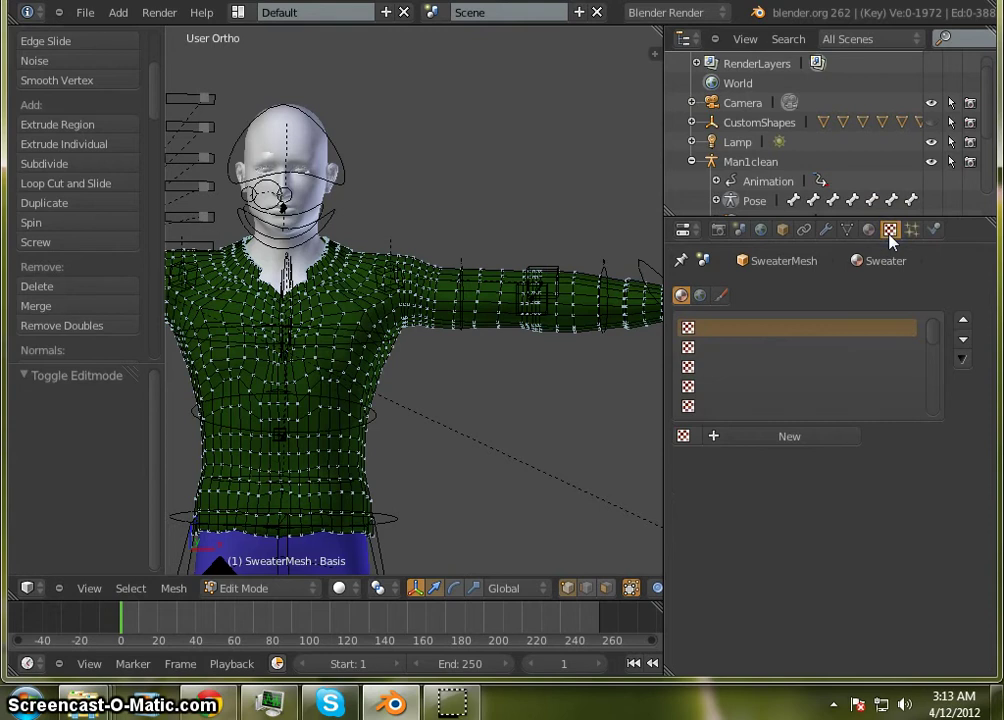
{"action": "left_click", "coordinate": [869, 231]}
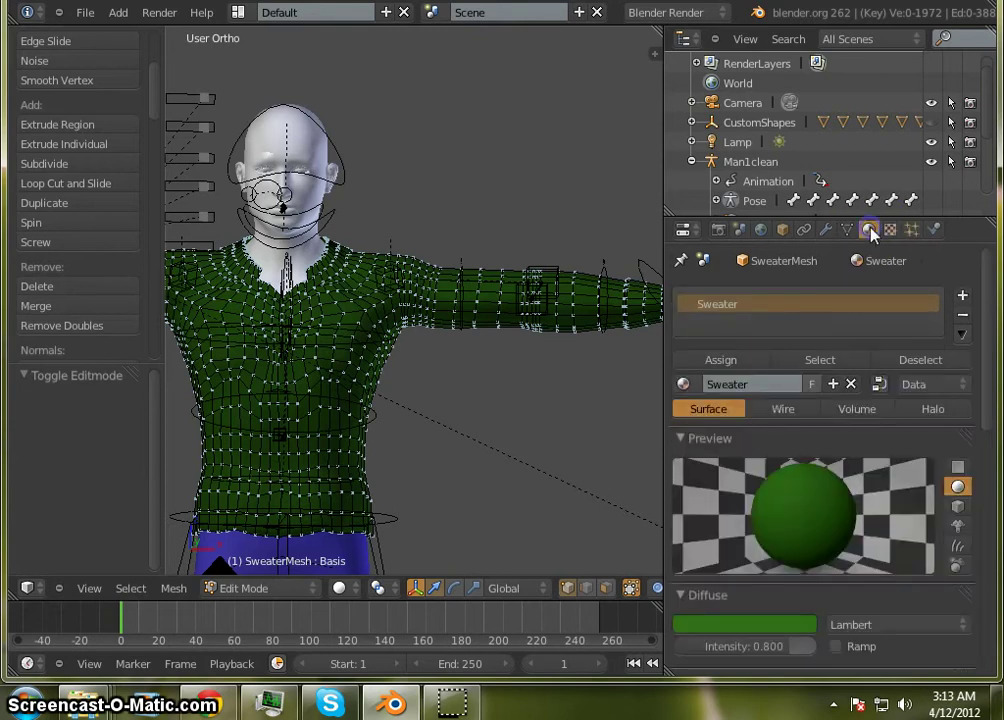
Step: Review the Sweater material's settings, from the preview, diffuse and specular values through shading and options
{"action": "scroll", "coordinate": [845, 505], "scroll_direction": "down", "scroll_amount": 3}
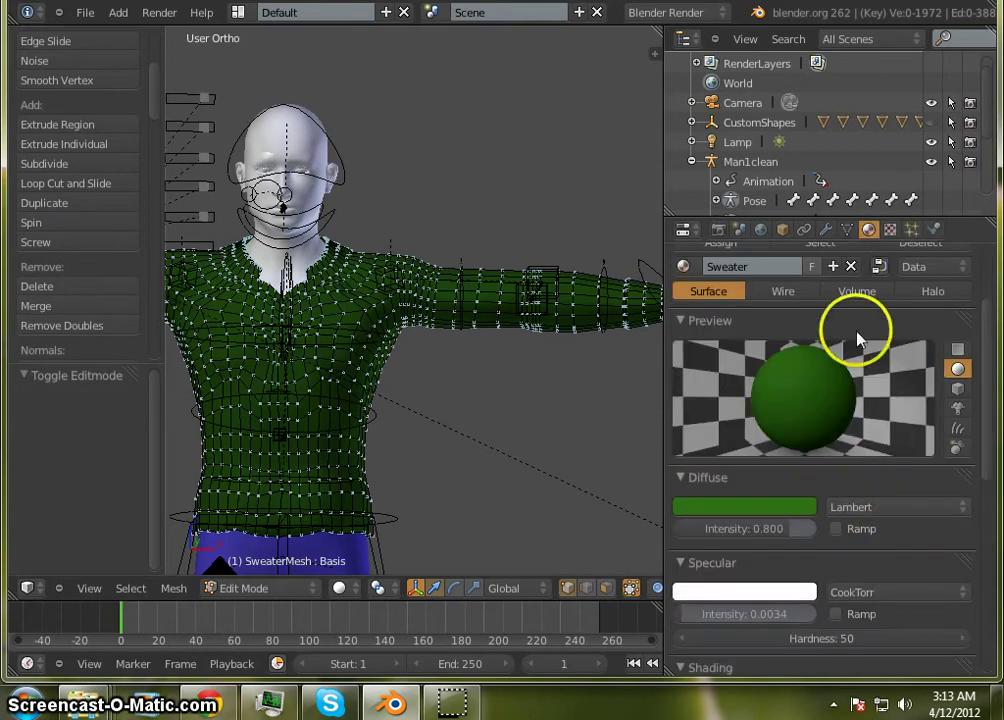
{"action": "scroll", "coordinate": [847, 448], "scroll_direction": "up", "scroll_amount": 3}
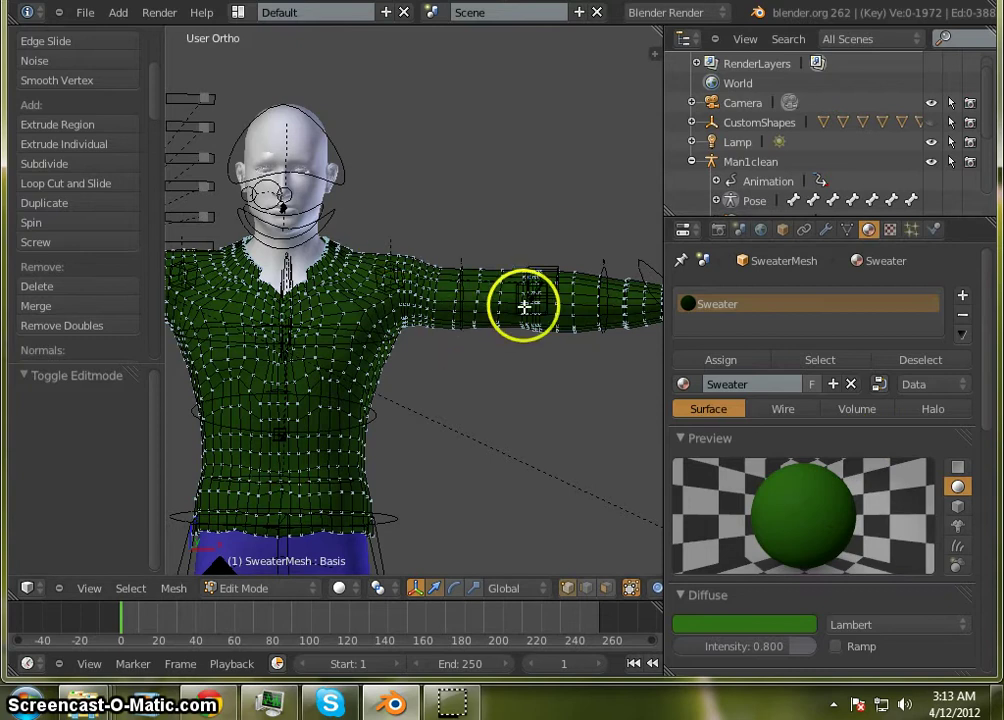
{"action": "scroll", "coordinate": [522, 298], "scroll_direction": "down", "scroll_amount": 4}
{"action": "scroll", "coordinate": [472, 294], "scroll_direction": "up", "scroll_amount": 2}
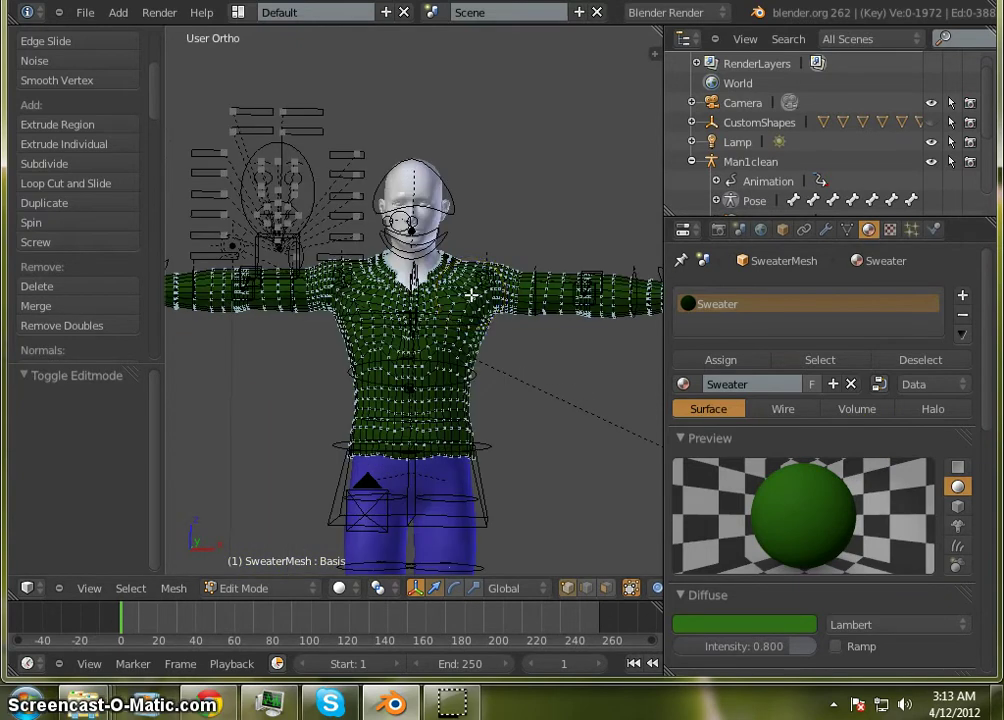
{"action": "scroll", "coordinate": [502, 292], "scroll_direction": "down", "scroll_amount": 2}
{"action": "scroll", "coordinate": [507, 298], "scroll_direction": "up", "scroll_amount": 1}
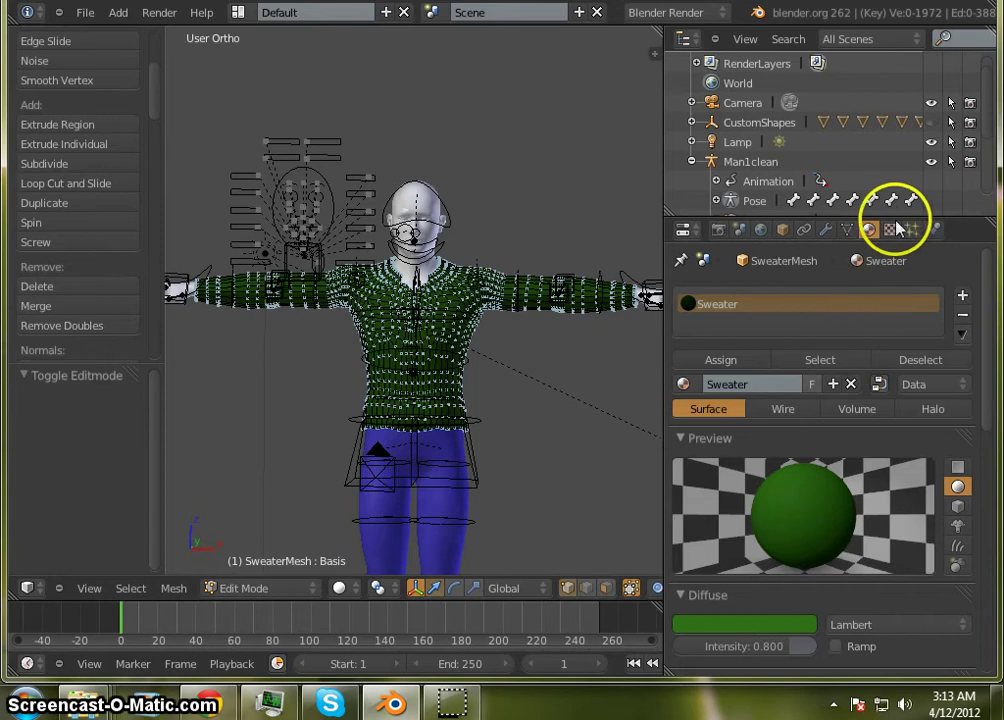
{"action": "scroll", "coordinate": [872, 448], "scroll_direction": "down", "scroll_amount": 12}
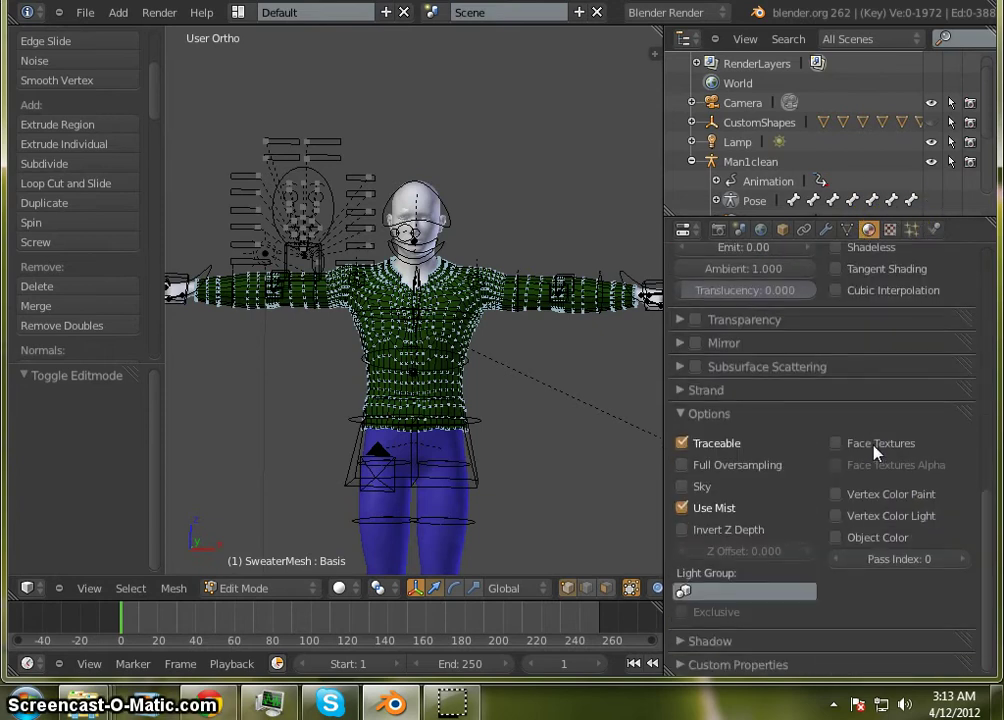
{"action": "scroll", "coordinate": [773, 410], "scroll_direction": "up", "scroll_amount": 5}
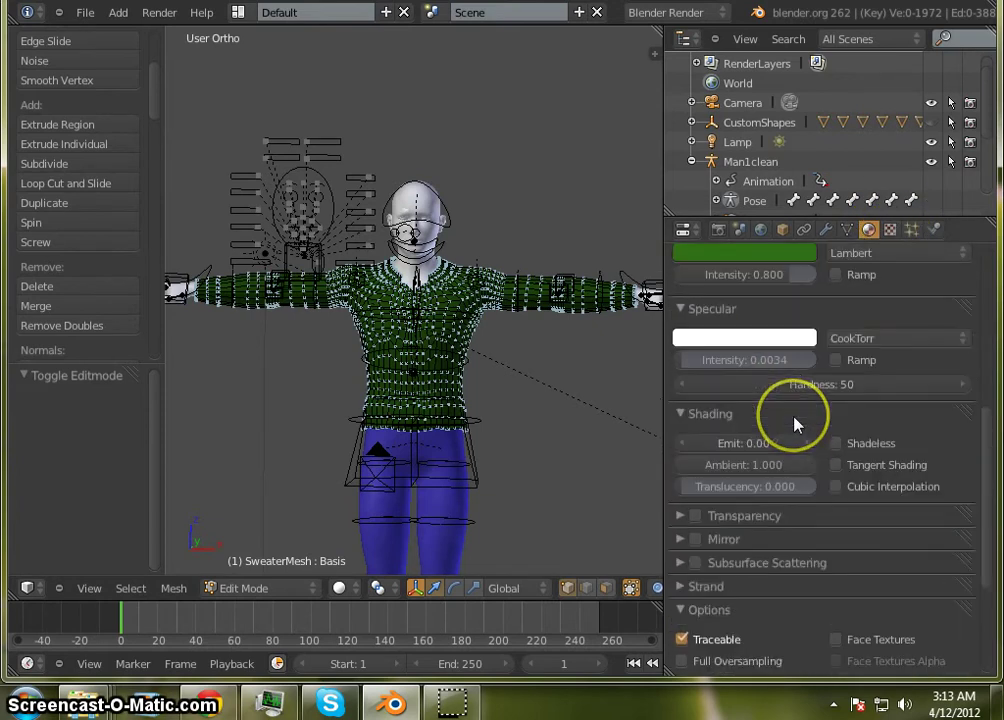
{"action": "scroll", "coordinate": [813, 423], "scroll_direction": "down", "scroll_amount": 1}
{"action": "scroll", "coordinate": [813, 423], "scroll_direction": "up", "scroll_amount": 4}
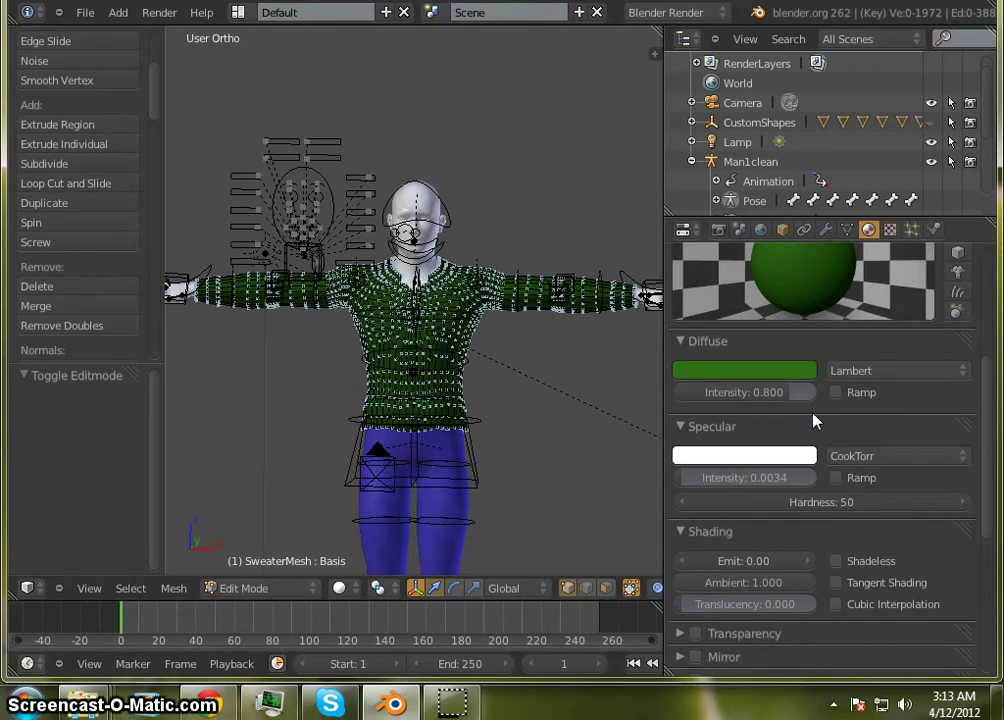
{"action": "scroll", "coordinate": [813, 423], "scroll_direction": "up", "scroll_amount": 5}
{"action": "scroll", "coordinate": [818, 417], "scroll_direction": "up", "scroll_amount": 2}
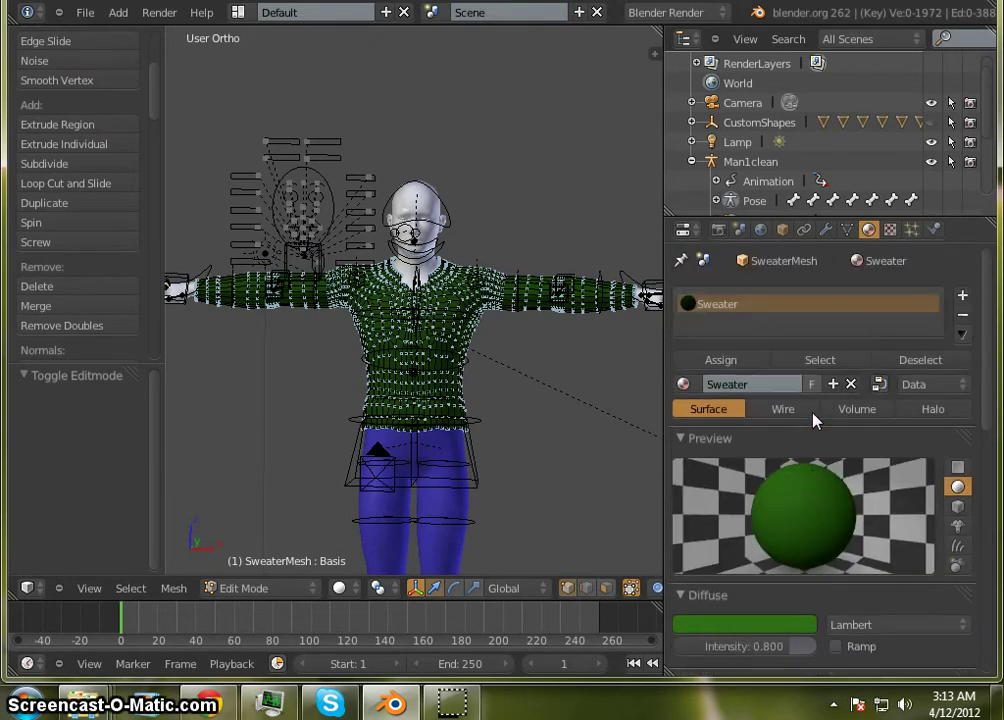
Step: Display the texture slots of the Sweater material, followed by the physics options of the sweater mesh
{"action": "left_click", "coordinate": [890, 229]}
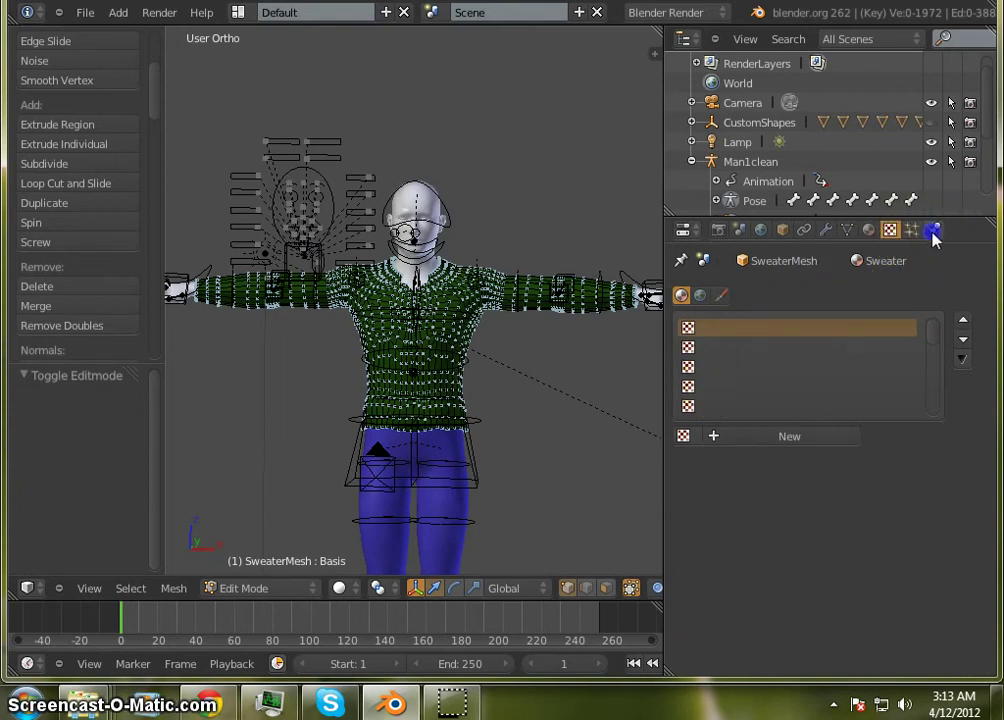
{"action": "left_click", "coordinate": [933, 231]}
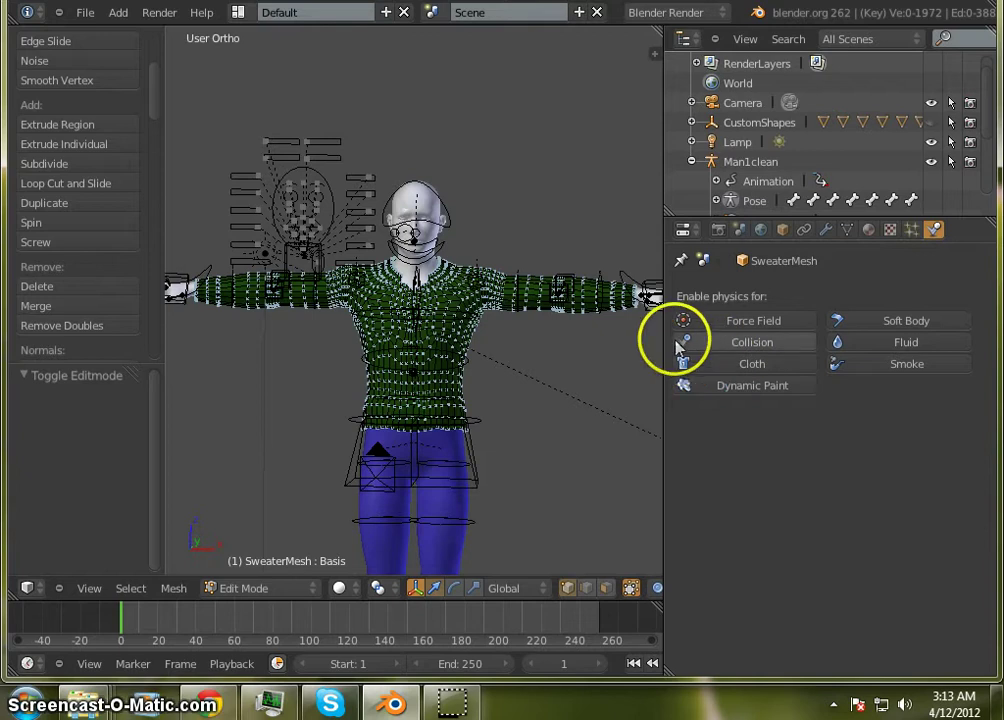
Step: Inspect the sweater mesh around the chest, sleeves and waist from the front and from the side
{"action": "scroll", "coordinate": [537, 318], "scroll_direction": "up", "scroll_amount": 3}
{"action": "scroll", "coordinate": [537, 318], "scroll_direction": "down", "scroll_amount": 3}
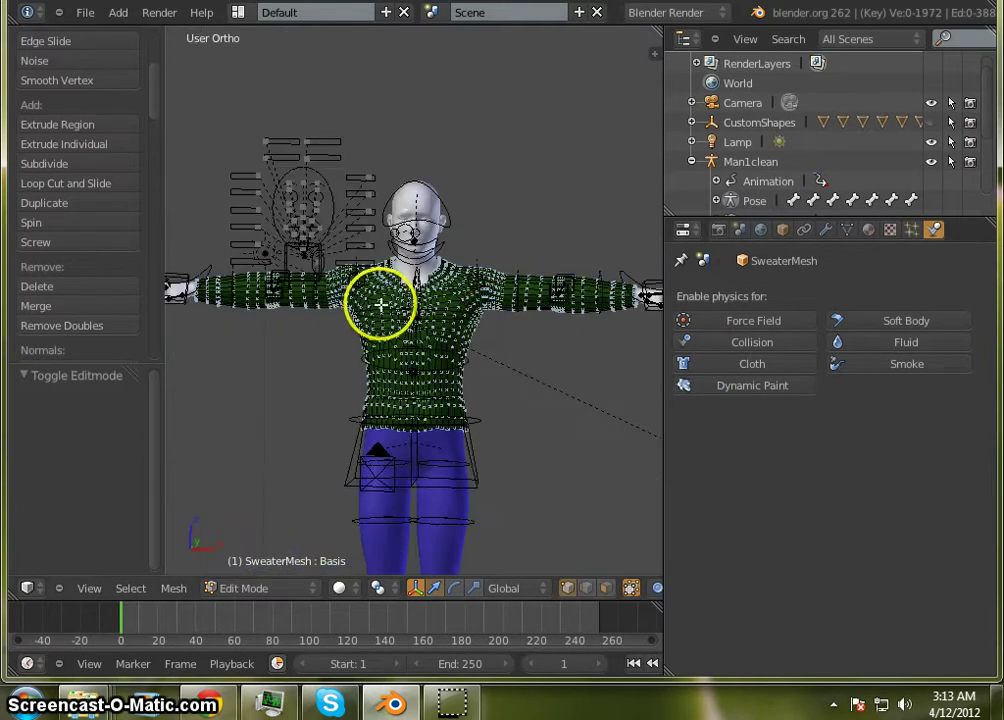
{"action": "scroll", "coordinate": [429, 299], "scroll_direction": "up", "scroll_amount": 4}
{"action": "scroll", "coordinate": [489, 285], "scroll_direction": "down", "scroll_amount": 4}
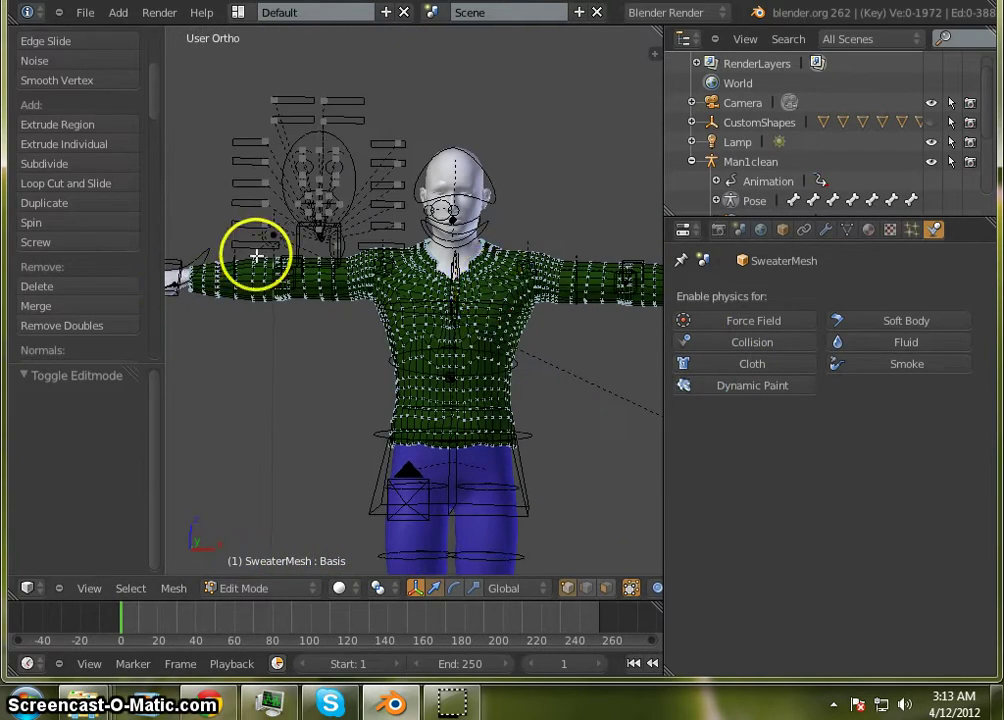
{"action": "scroll", "coordinate": [350, 290], "scroll_direction": "down", "scroll_amount": 2}
{"action": "scroll", "coordinate": [316, 289], "scroll_direction": "up", "scroll_amount": 5}
{"action": "scroll", "coordinate": [417, 289], "scroll_direction": "up", "scroll_amount": 4}
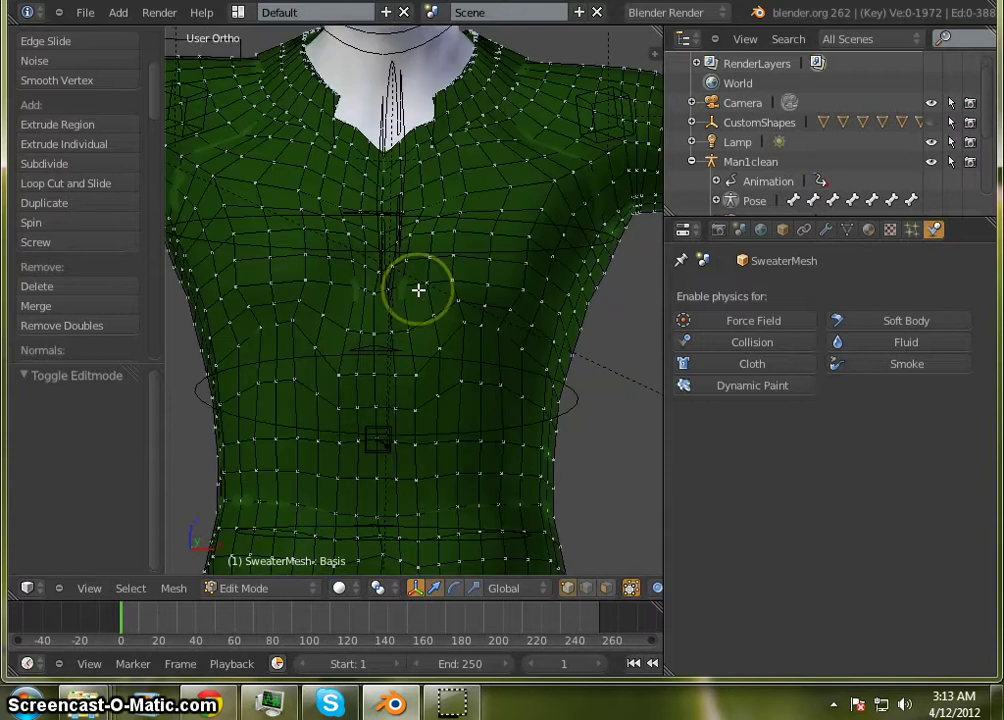
{"action": "scroll", "coordinate": [417, 289], "scroll_direction": "down", "scroll_amount": 3}
{"action": "scroll", "coordinate": [417, 289], "scroll_direction": "up", "scroll_amount": 6}
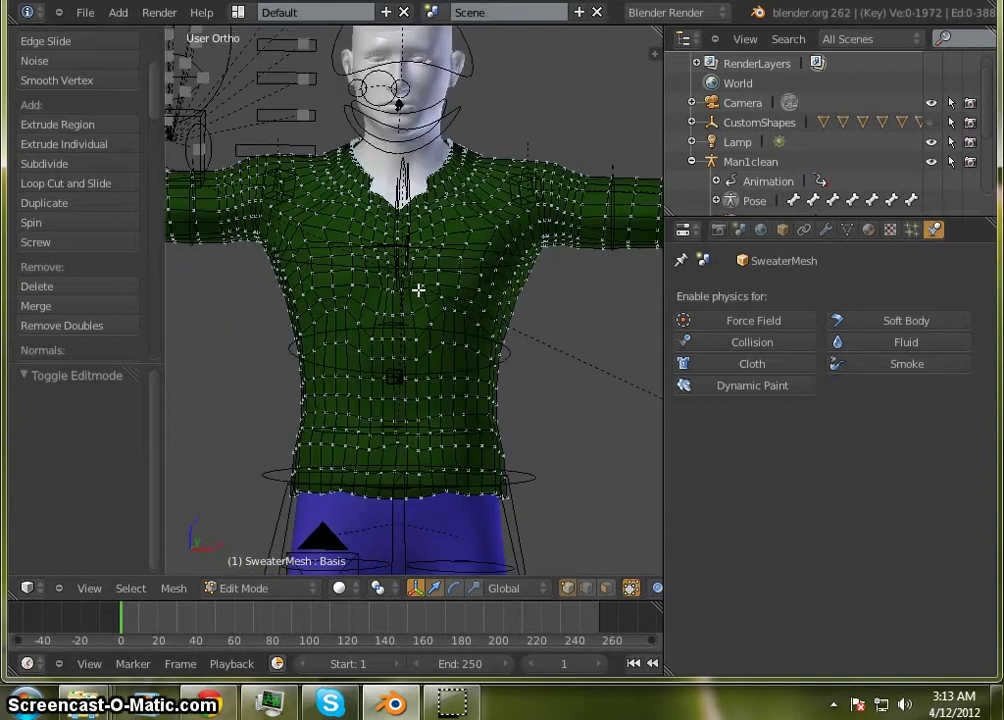
{"action": "scroll", "coordinate": [418, 289], "scroll_direction": "down", "scroll_amount": 4}
{"action": "left_click", "coordinate": [610, 386]}
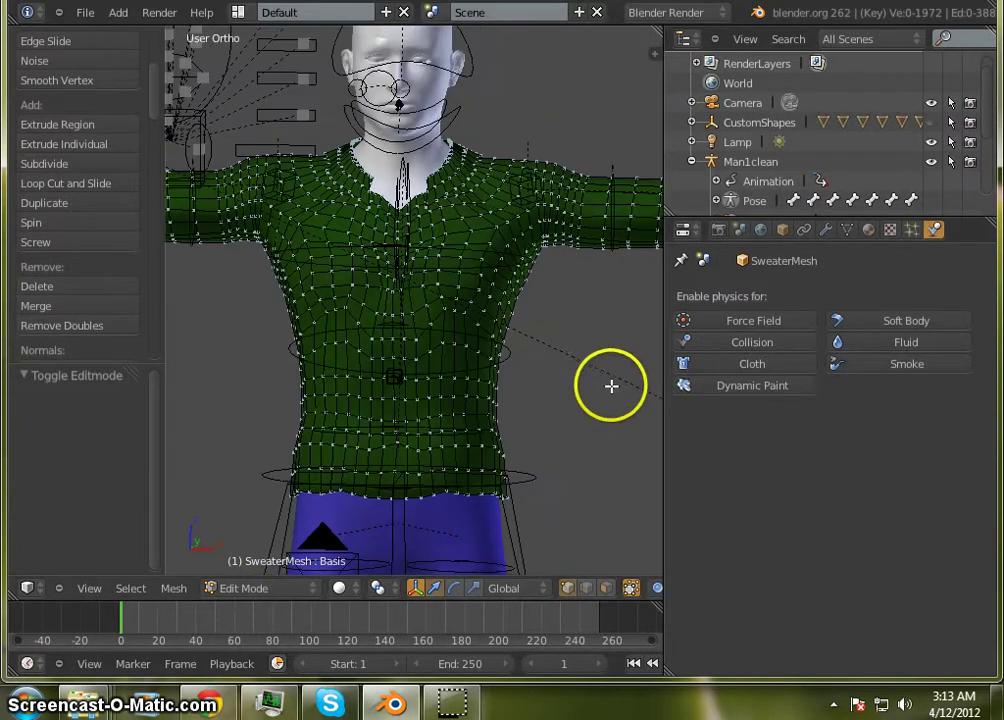
{"action": "middle_click_drag", "start_coordinate": [608, 386], "coordinate": [310, 428]}
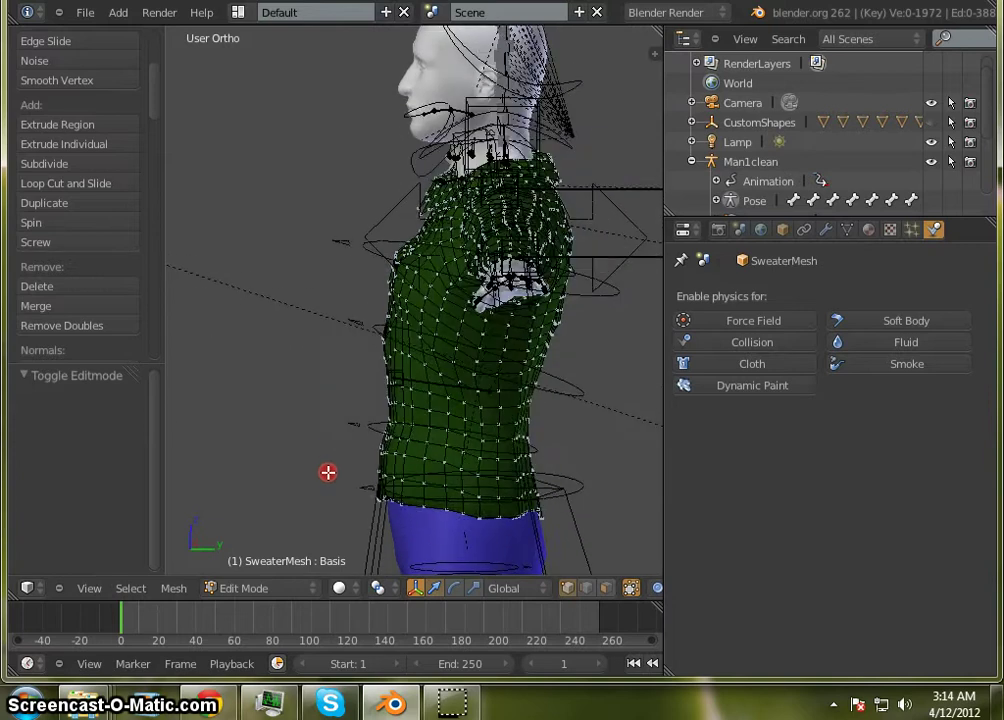
{"action": "middle_click_drag", "start_coordinate": [287, 452], "coordinate": [522, 478]}
{"action": "scroll", "coordinate": [311, 346], "scroll_direction": "down", "scroll_amount": 4}
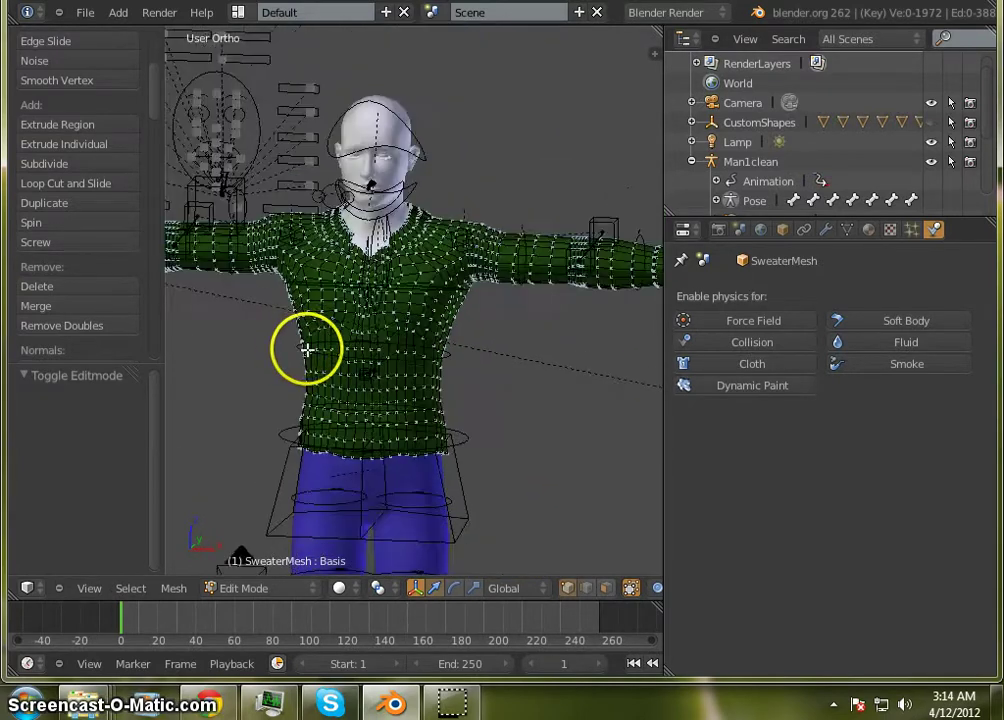
{"action": "scroll", "coordinate": [345, 316], "scroll_direction": "up", "scroll_amount": 5}
{"action": "scroll", "coordinate": [323, 300], "scroll_direction": "down", "scroll_amount": 3}
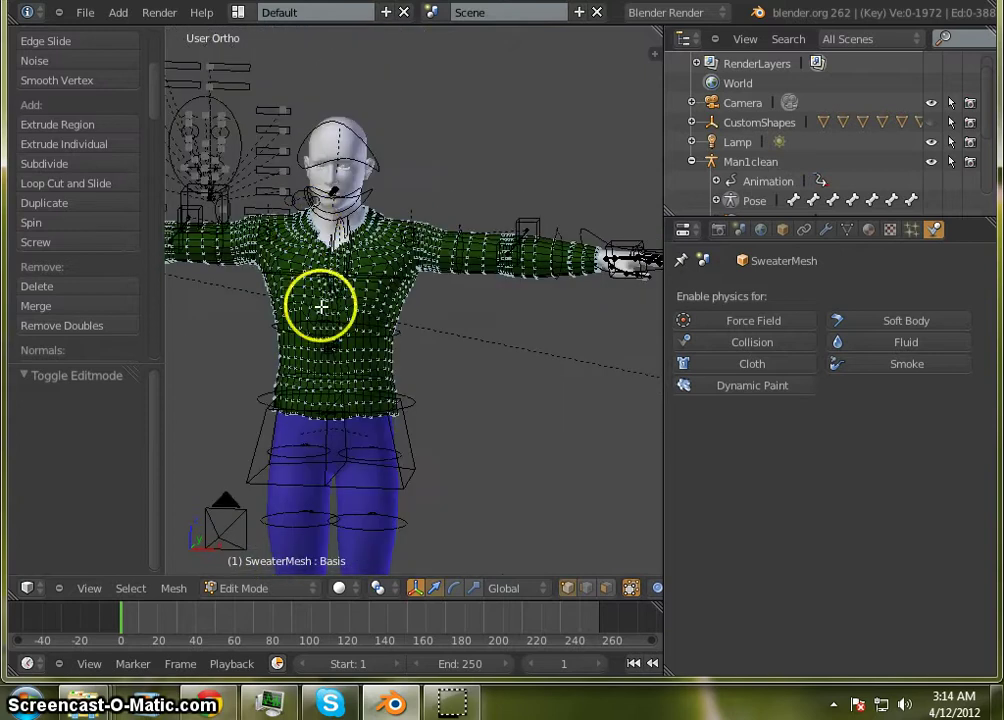
{"action": "middle_click_drag", "start_coordinate": [323, 300], "coordinate": [325, 298]}
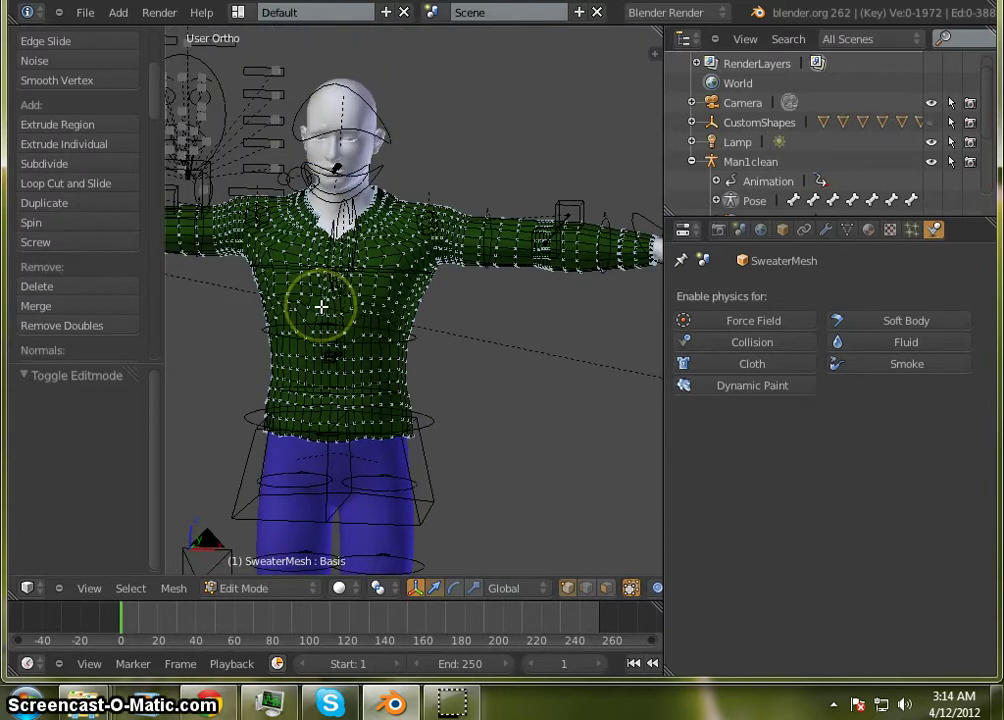
Step: Enable cloth physics for the sweater mesh and look over the cloth settings that become available
{"action": "left_click", "coordinate": [770, 366]}
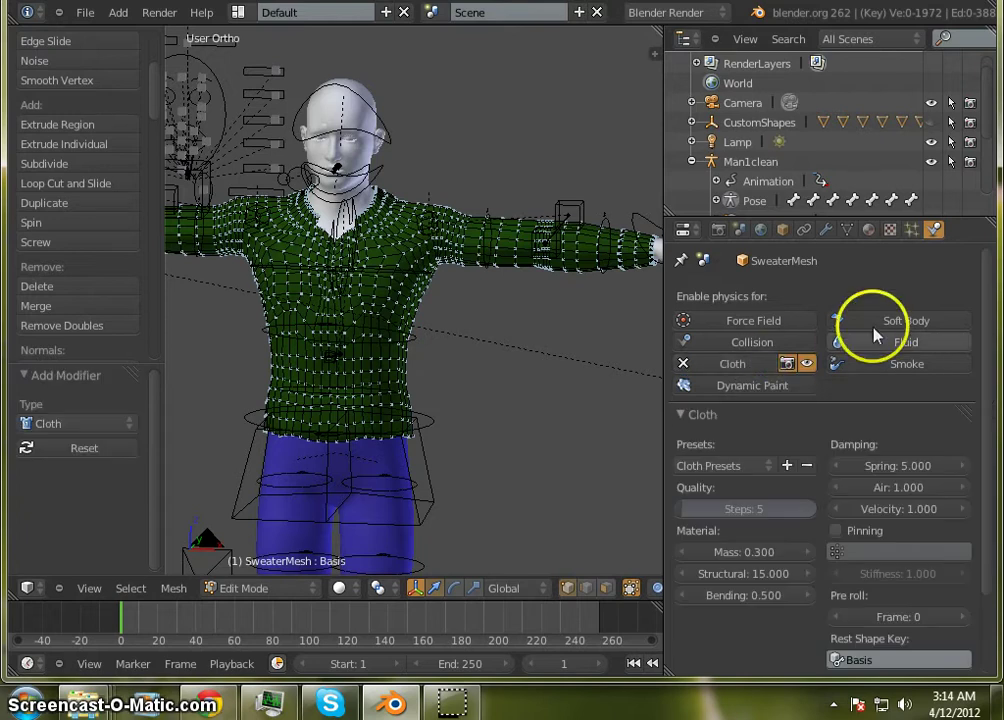
{"action": "scroll", "coordinate": [829, 320], "scroll_direction": "down", "scroll_amount": 2}
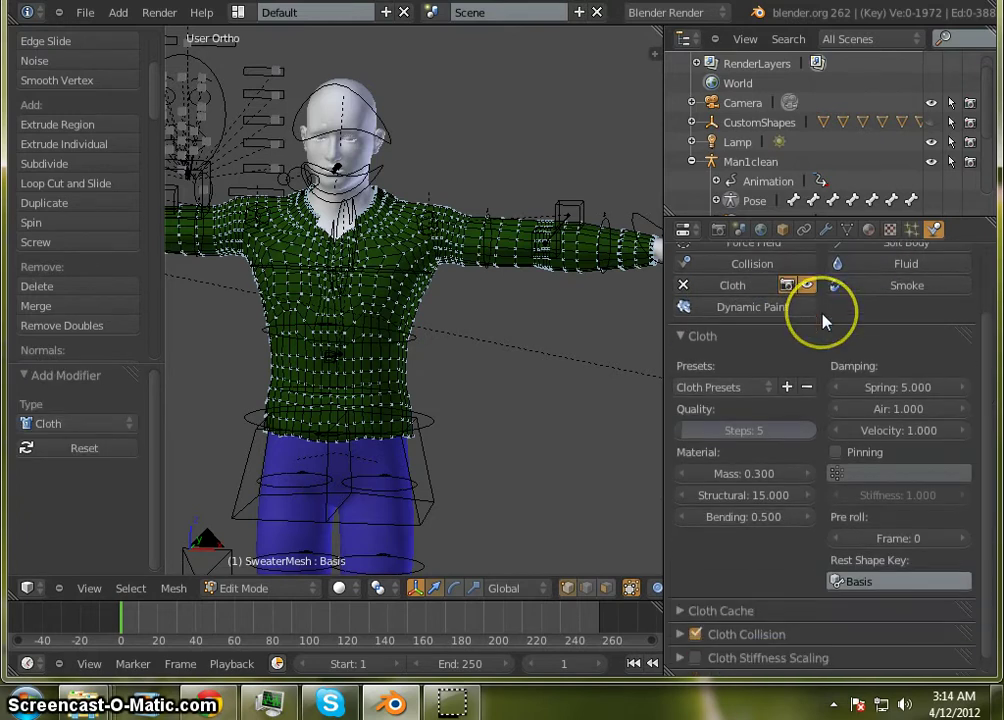
{"action": "scroll", "coordinate": [829, 320], "scroll_direction": "up", "scroll_amount": 1}
{"action": "scroll", "coordinate": [826, 320], "scroll_direction": "up", "scroll_amount": 1}
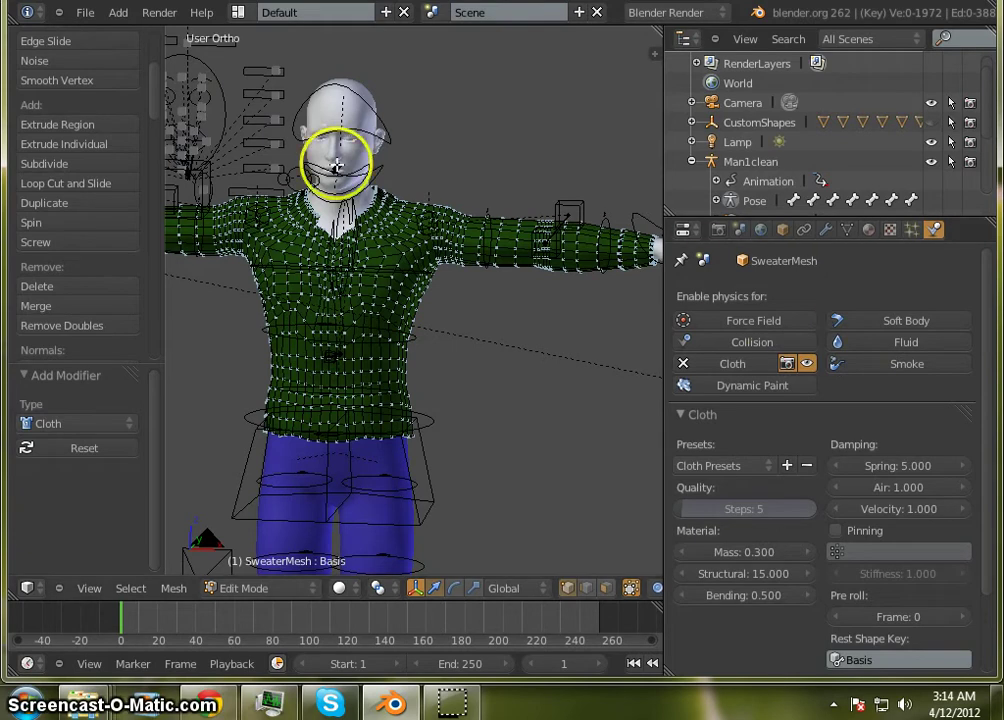
{"action": "scroll", "coordinate": [636, 232], "scroll_direction": "down", "scroll_amount": 1}
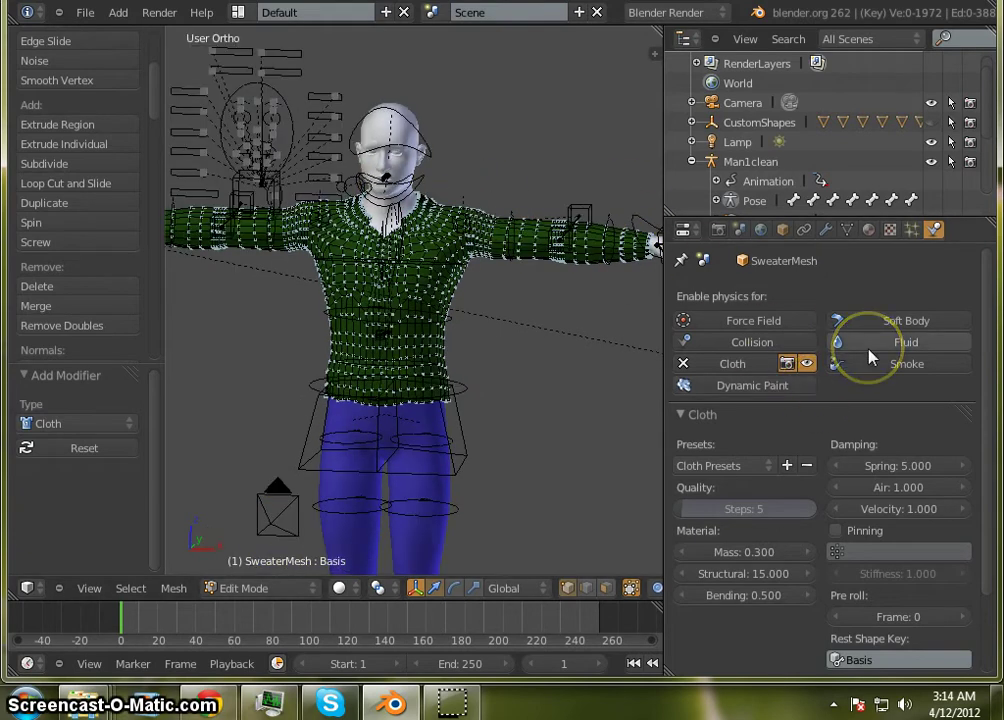
{"action": "scroll", "coordinate": [921, 372], "scroll_direction": "down", "scroll_amount": 2}
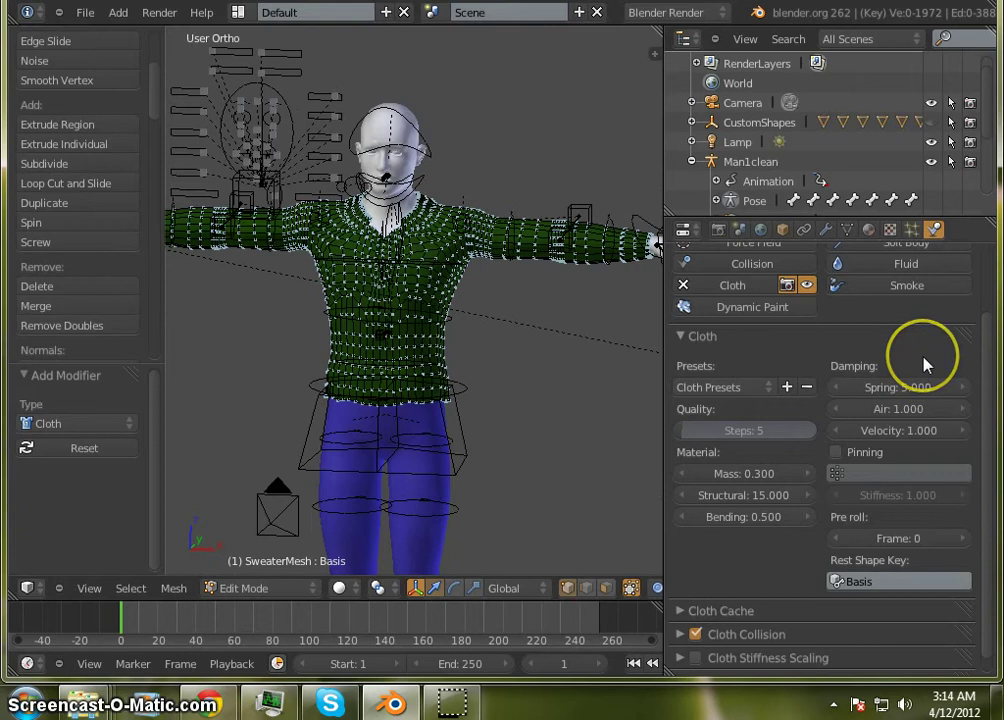
{"action": "scroll", "coordinate": [919, 356], "scroll_direction": "up", "scroll_amount": 2}
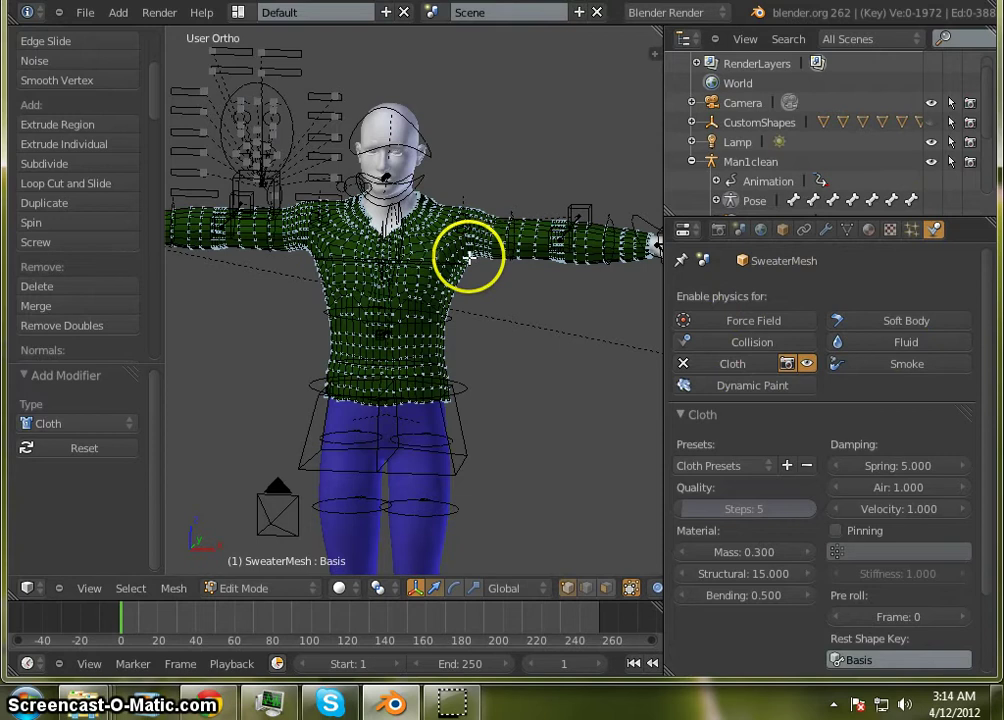
Step: Review the sweater's cloth damping, material, pinning and rest shape key settings alongside the front of the mesh
{"action": "middle_click_drag", "start_coordinate": [471, 258], "coordinate": [440, 274]}
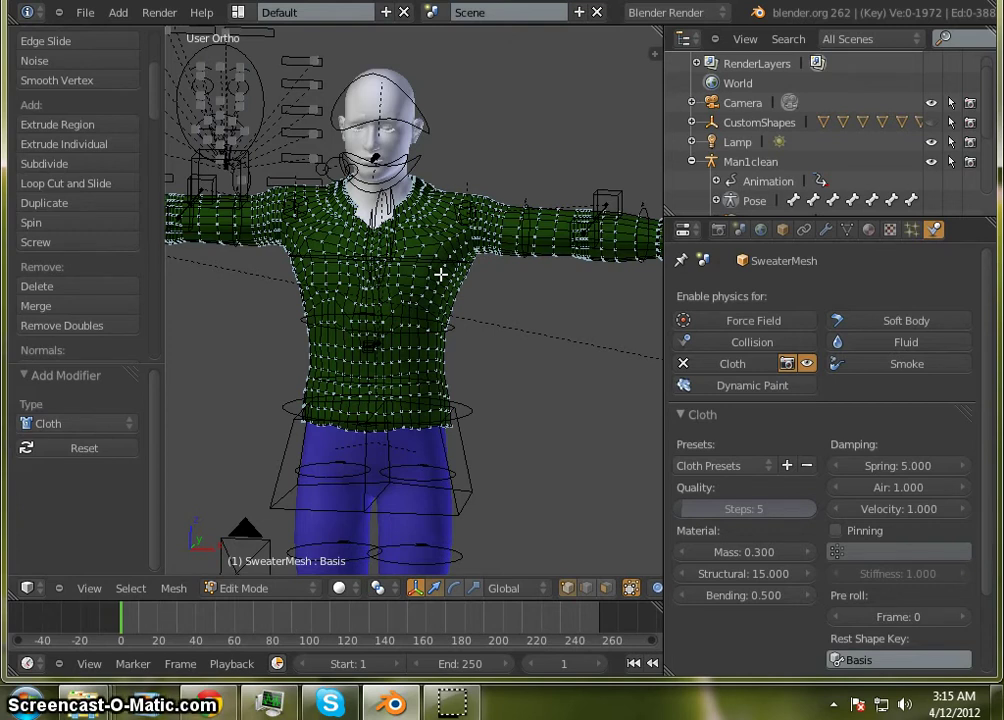
{"action": "left_click", "coordinate": [419, 243]}
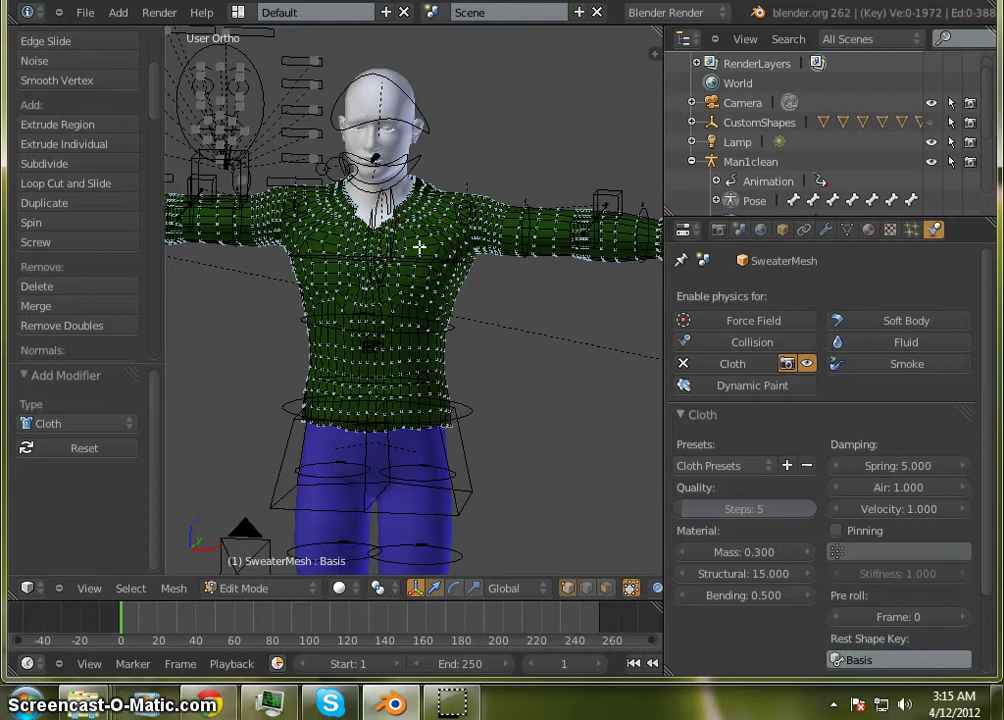
{"action": "left_click", "coordinate": [427, 230]}
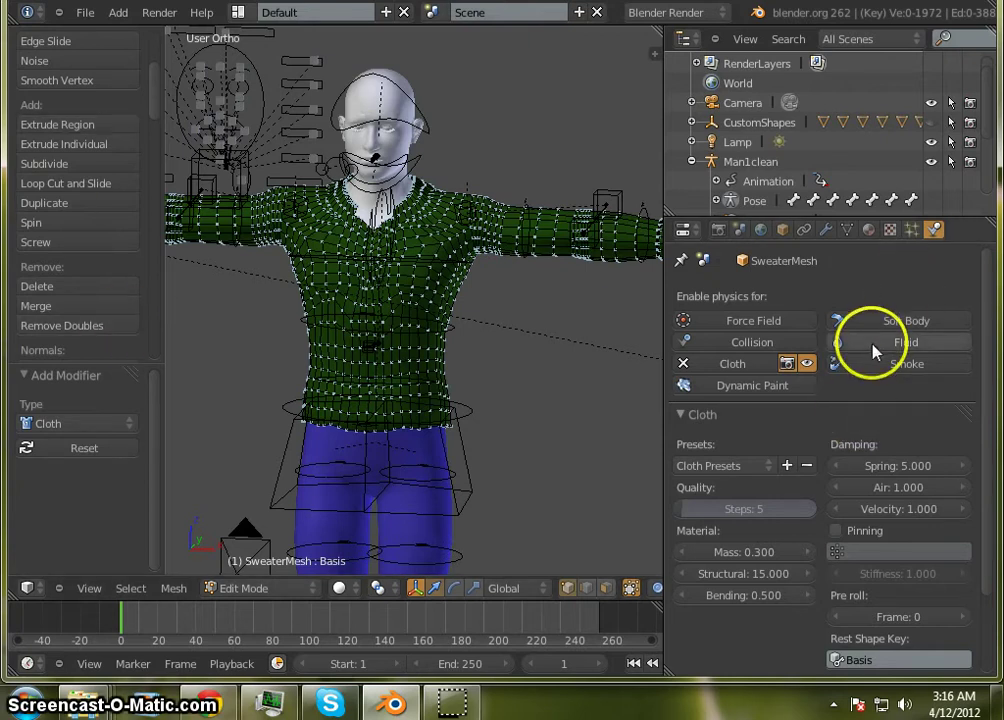
{"action": "scroll", "coordinate": [873, 350], "scroll_direction": "down", "scroll_amount": 2}
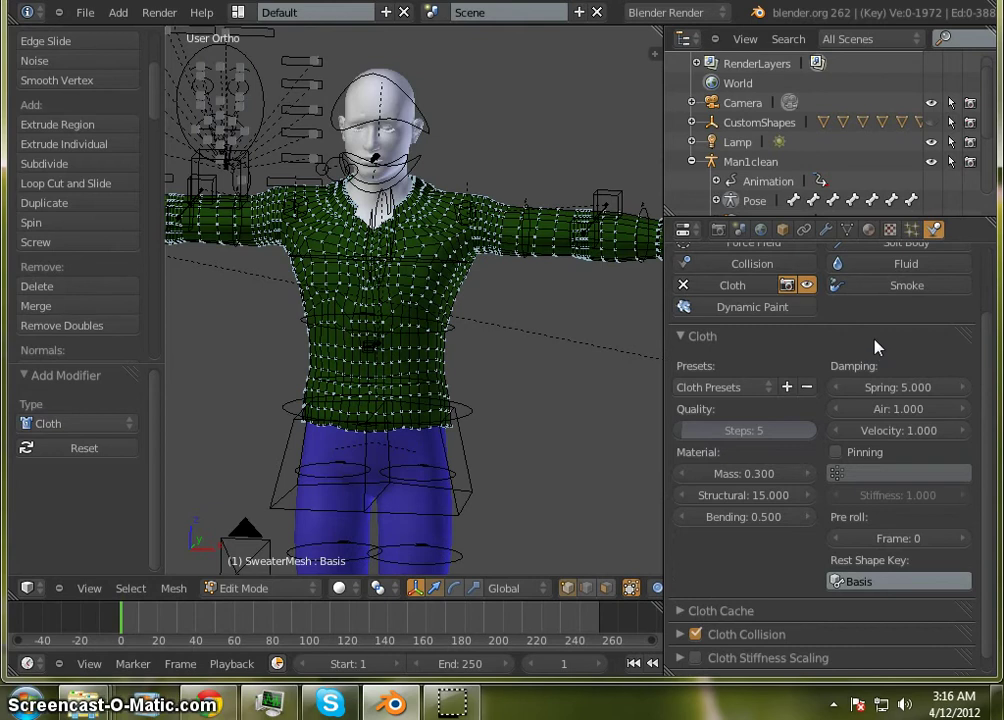
{"action": "scroll", "coordinate": [875, 350], "scroll_direction": "up", "scroll_amount": 2}
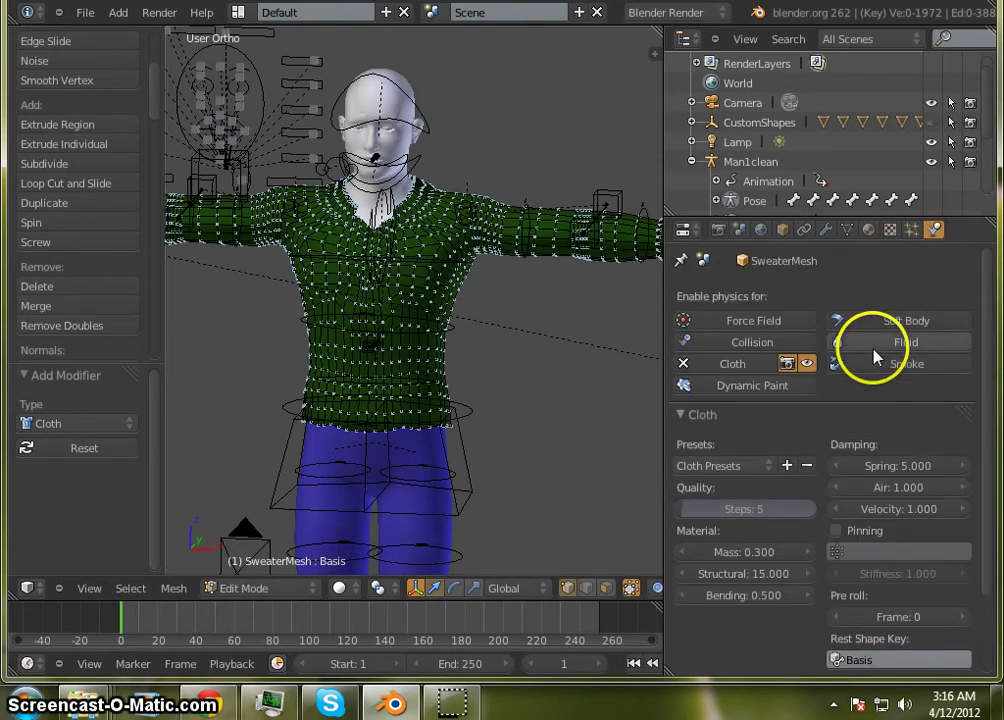
{"action": "scroll", "coordinate": [838, 424], "scroll_direction": "down", "scroll_amount": 2}
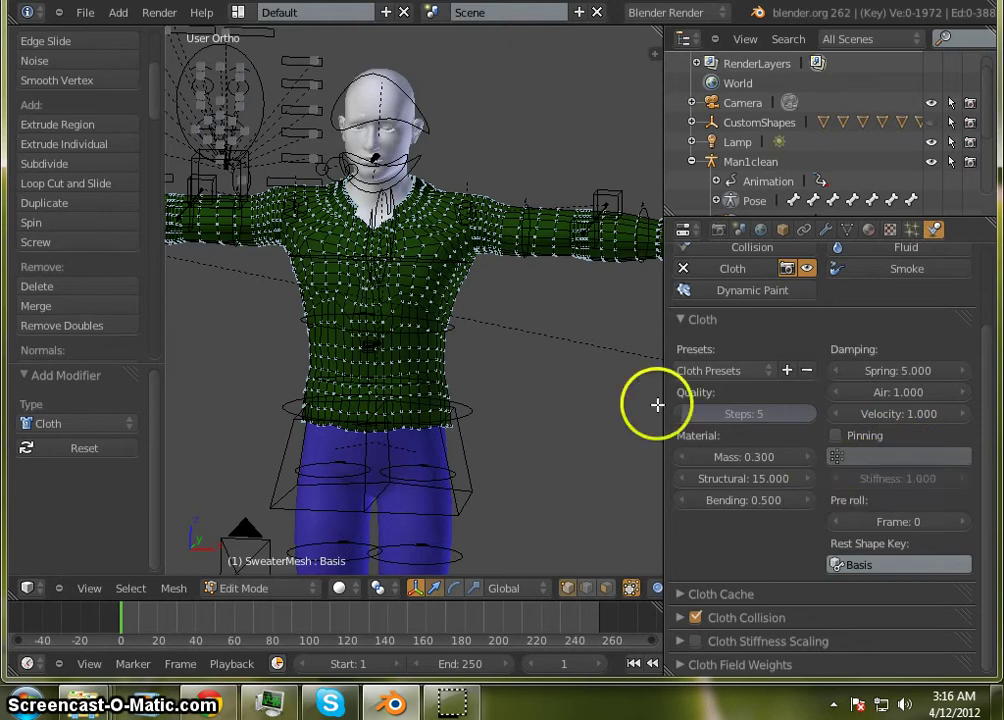
Step: Inspect the sweater mesh closely at the neckline, along the sleeve to the wrist, and around the waist
{"action": "mouse_move", "coordinate": [560, 388]}
{"action": "middle_mouse_down"}
{"action": "mouse_move", "coordinate": [358, 385]}
{"action": "mouse_move", "coordinate": [419, 395]}
{"action": "mouse_move", "coordinate": [630, 379]}
{"action": "mouse_move", "coordinate": [509, 378]}
{"action": "mouse_move", "coordinate": [607, 379]}
{"action": "mouse_move", "coordinate": [457, 356]}
{"action": "mouse_move", "coordinate": [529, 368]}
{"action": "mouse_move", "coordinate": [541, 381]}
{"action": "mouse_move", "coordinate": [578, 374]}
{"action": "mouse_move", "coordinate": [354, 408]}
{"action": "mouse_move", "coordinate": [244, 371]}
{"action": "mouse_move", "coordinate": [343, 385]}
{"action": "mouse_move", "coordinate": [563, 380]}
{"action": "middle_mouse_up"}
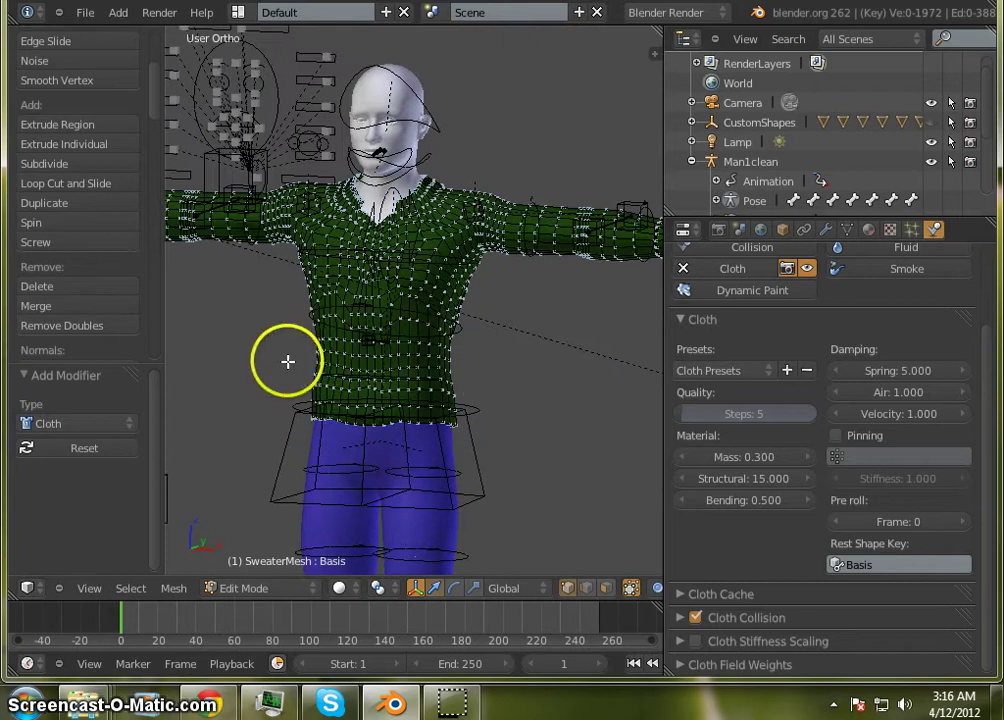
{"action": "scroll", "coordinate": [418, 186], "scroll_direction": "up", "scroll_amount": 5}
{"action": "scroll", "coordinate": [376, 285], "scroll_direction": "down", "scroll_amount": 1}
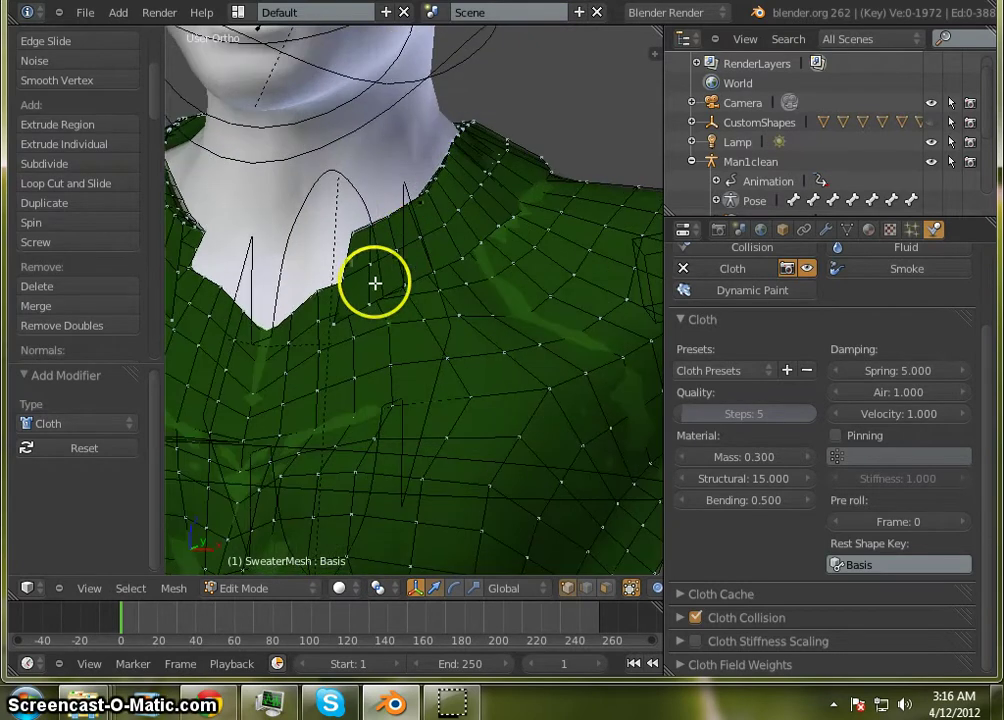
{"action": "scroll", "coordinate": [336, 220], "scroll_direction": "down", "scroll_amount": 4}
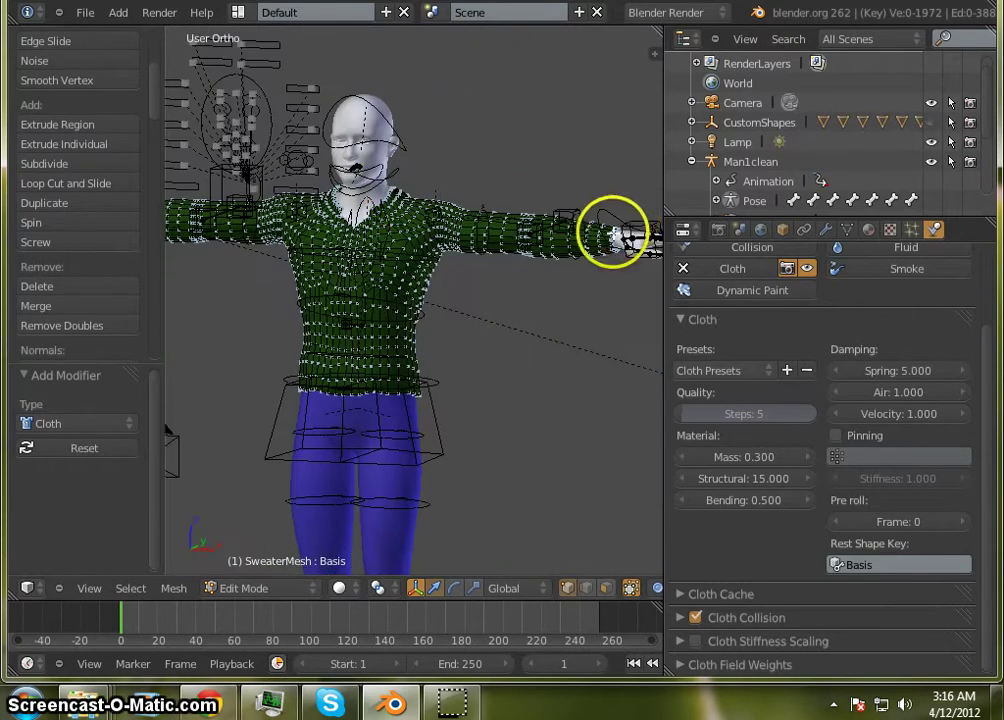
{"action": "scroll", "coordinate": [608, 230], "scroll_direction": "up", "scroll_amount": 6}
{"action": "scroll", "coordinate": [610, 216], "scroll_direction": "up", "scroll_amount": 3}
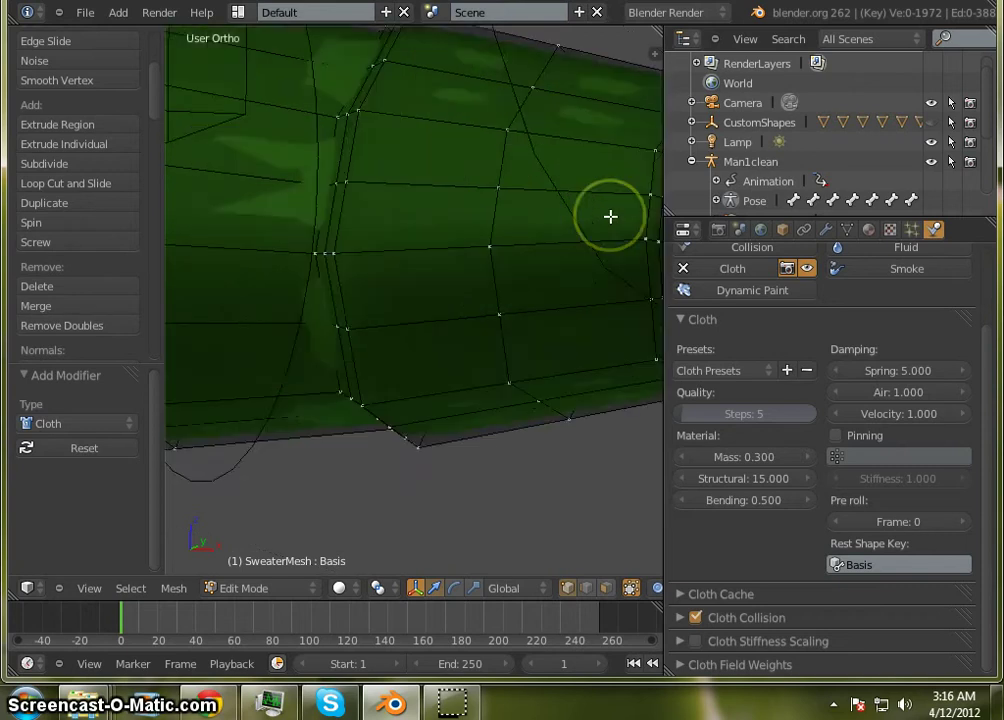
{"action": "scroll", "coordinate": [610, 216], "scroll_direction": "down", "scroll_amount": 2}
{"action": "scroll", "coordinate": [611, 149], "scroll_direction": "down", "scroll_amount": 6}
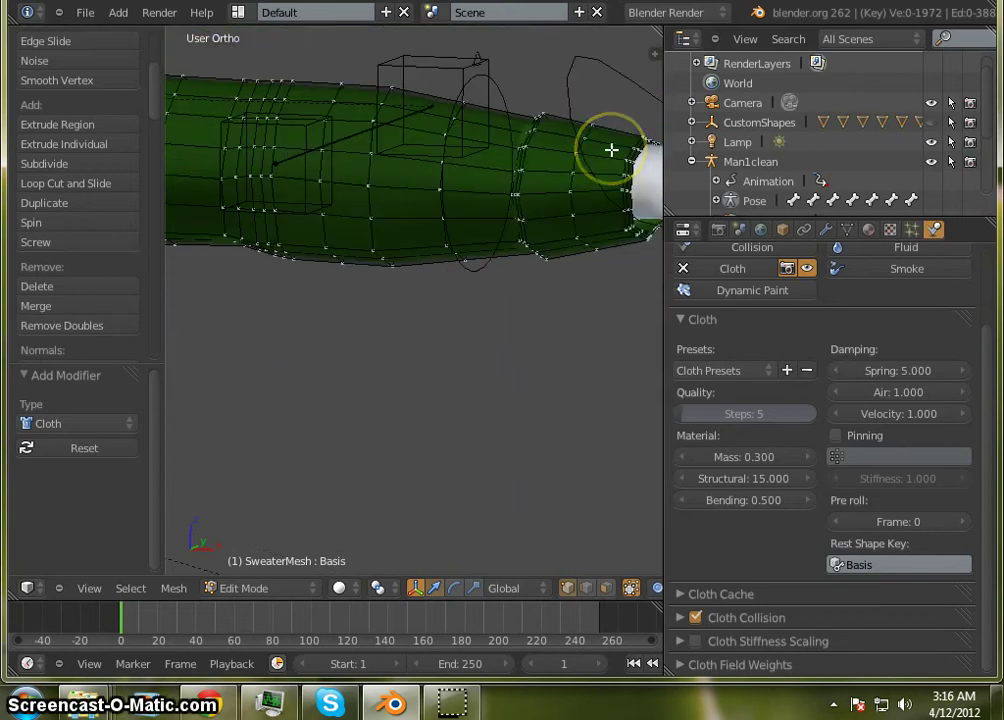
{"action": "scroll", "coordinate": [376, 165], "scroll_direction": "up", "scroll_amount": 3}
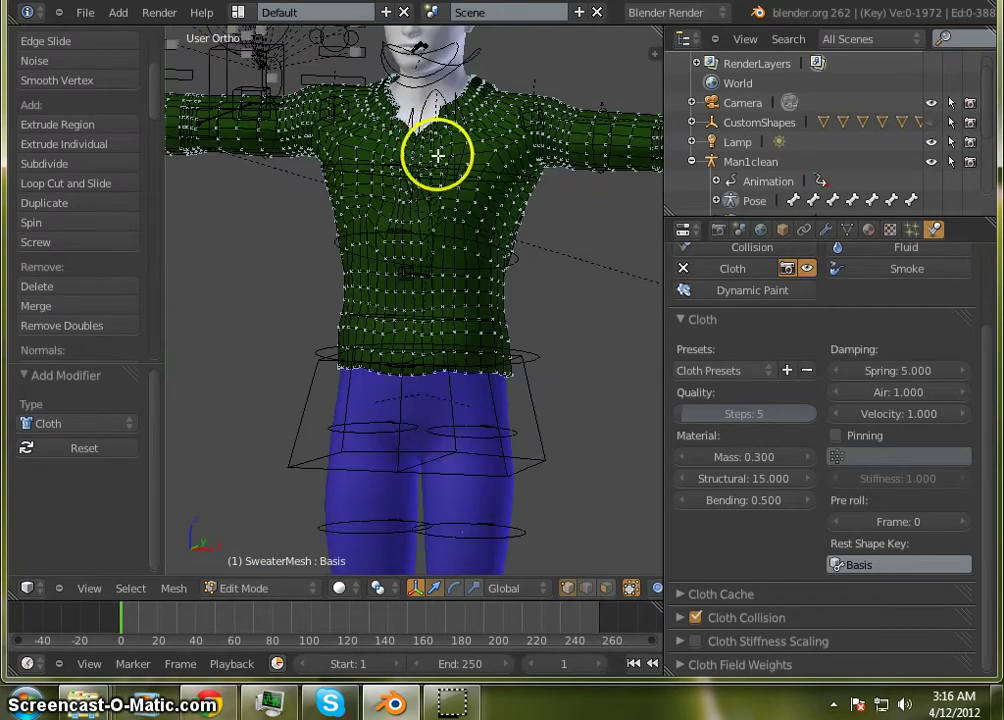
{"action": "scroll", "coordinate": [419, 370], "scroll_direction": "down", "scroll_amount": 3}
{"action": "scroll", "coordinate": [437, 205], "scroll_direction": "up", "scroll_amount": 3}
{"action": "scroll", "coordinate": [432, 397], "scroll_direction": "down", "scroll_amount": 3}
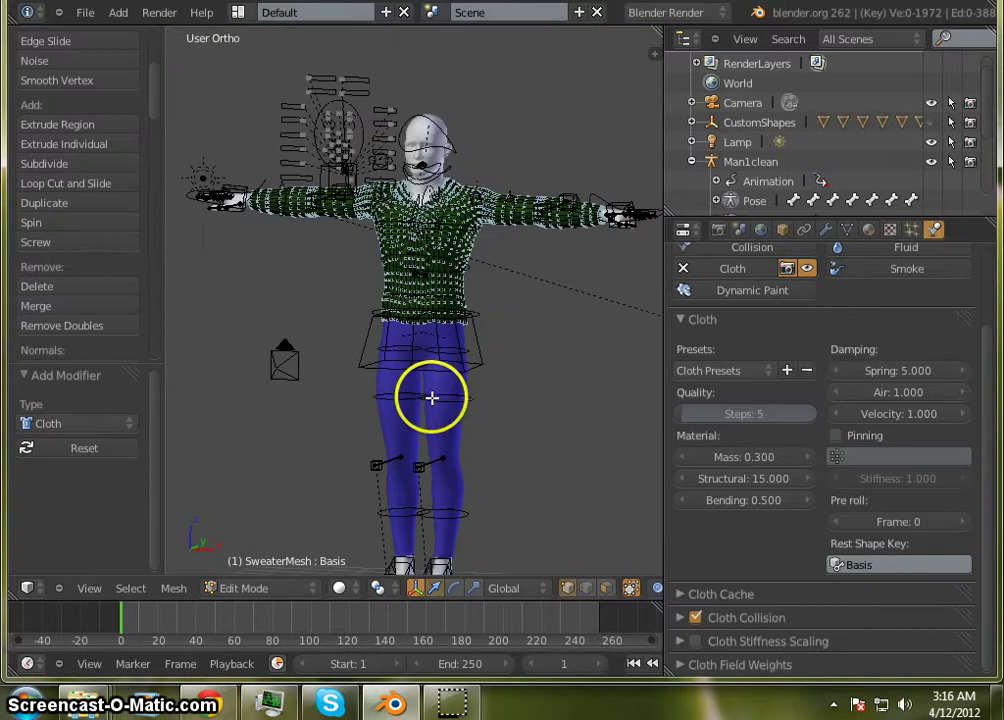
{"action": "scroll", "coordinate": [436, 209], "scroll_direction": "up", "scroll_amount": 2}
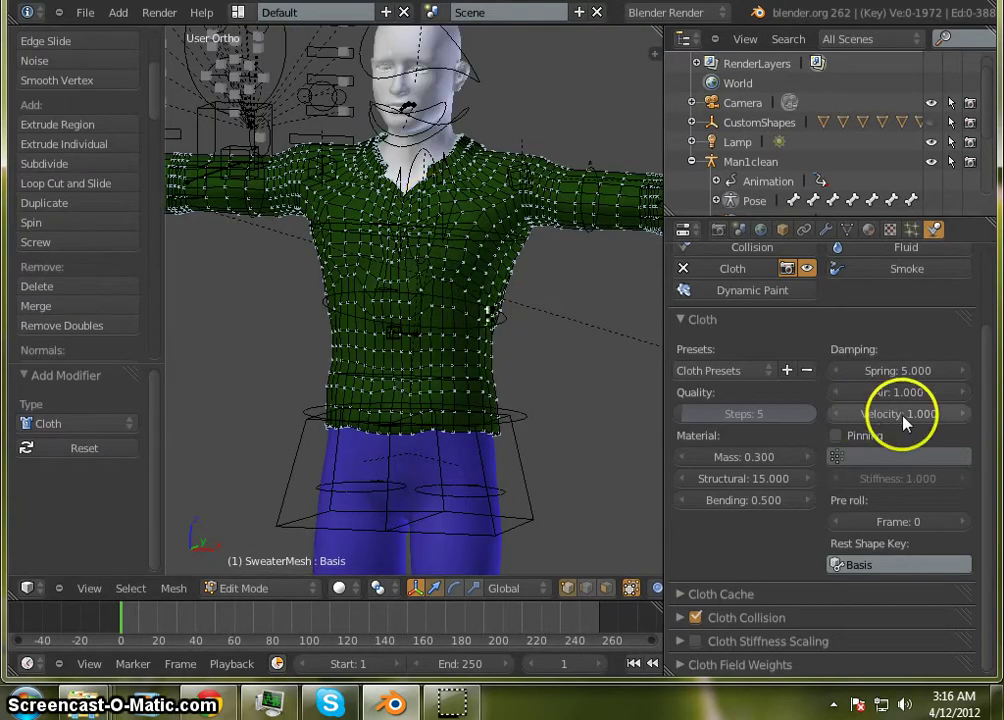
Step: Turn on pinning for the sweater's cloth simulation and examine the mesh around the torso and hem
{"action": "left_click", "coordinate": [838, 435]}
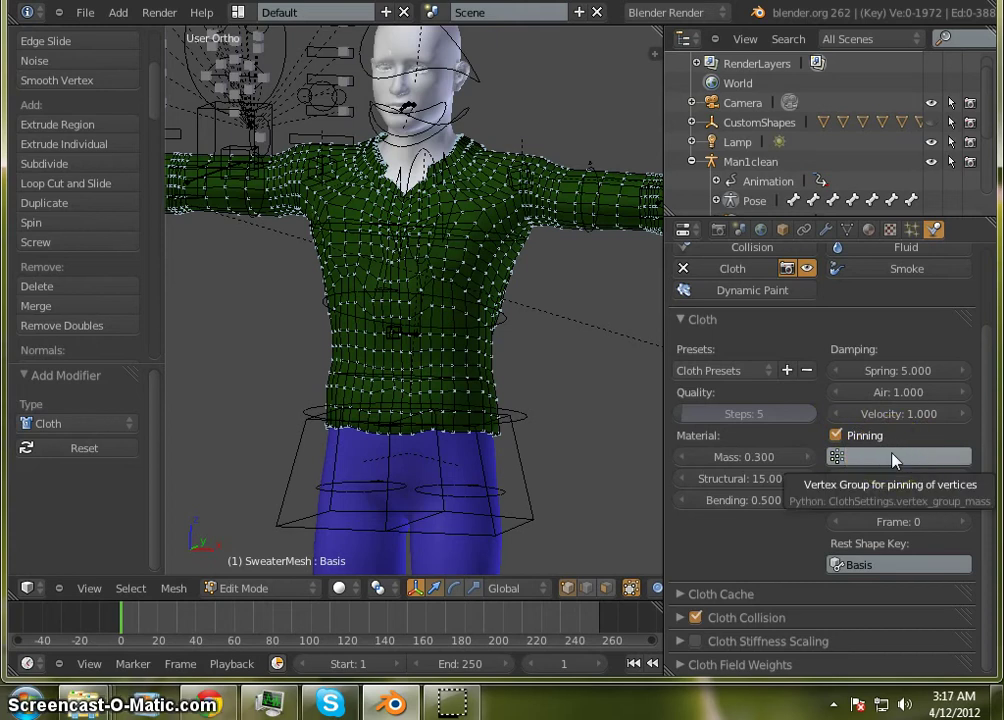
{"action": "scroll", "coordinate": [485, 275], "scroll_direction": "up", "scroll_amount": 2}
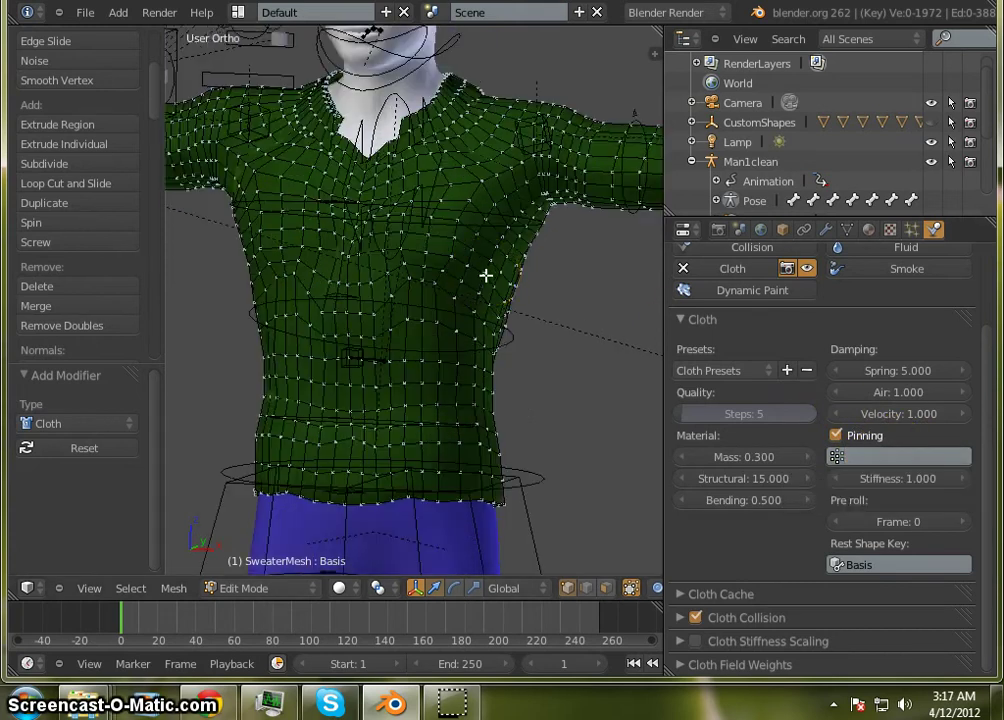
{"action": "scroll", "coordinate": [485, 274], "scroll_direction": "down", "scroll_amount": 2}
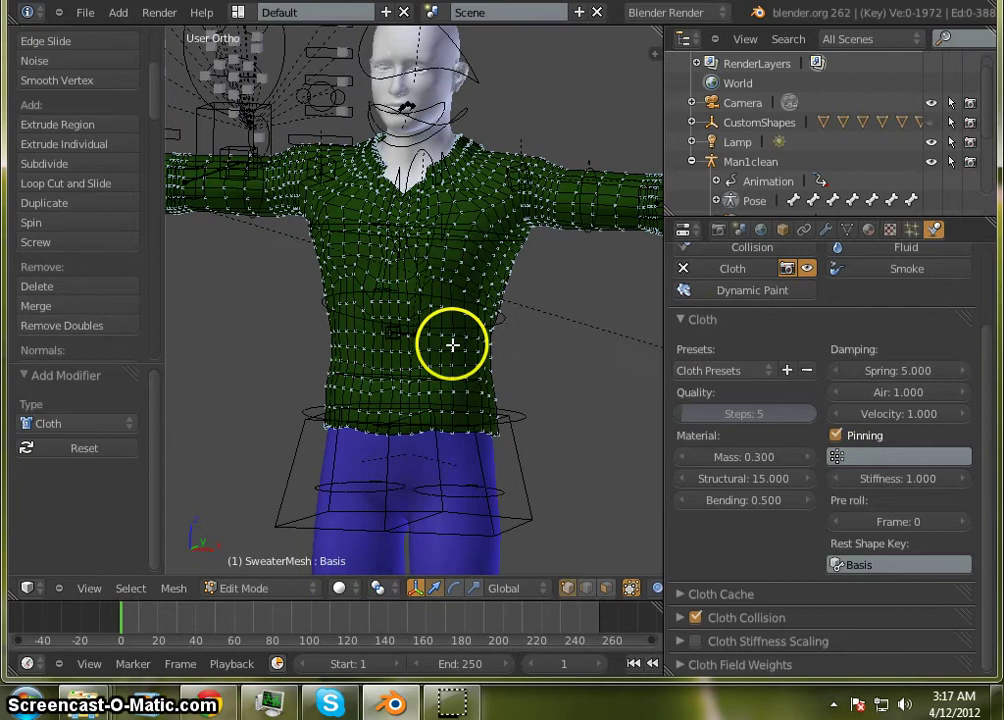
{"action": "scroll", "coordinate": [453, 344], "scroll_direction": "up", "scroll_amount": 2}
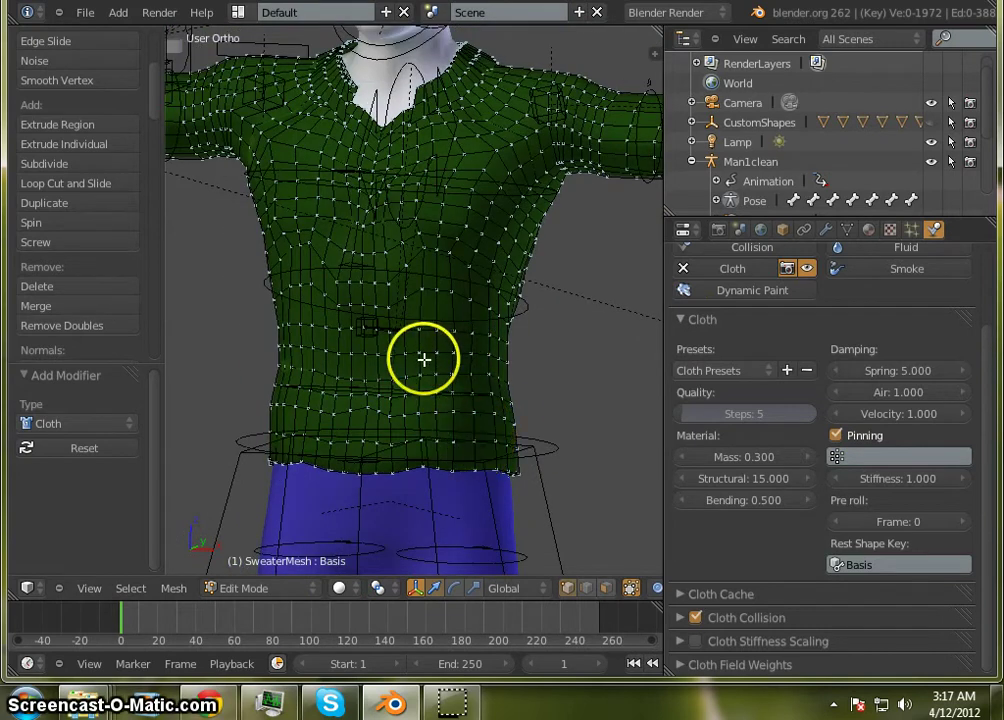
{"action": "scroll", "coordinate": [421, 358], "scroll_direction": "down", "scroll_amount": 2}
{"action": "scroll", "coordinate": [419, 395], "scroll_direction": "up", "scroll_amount": 2}
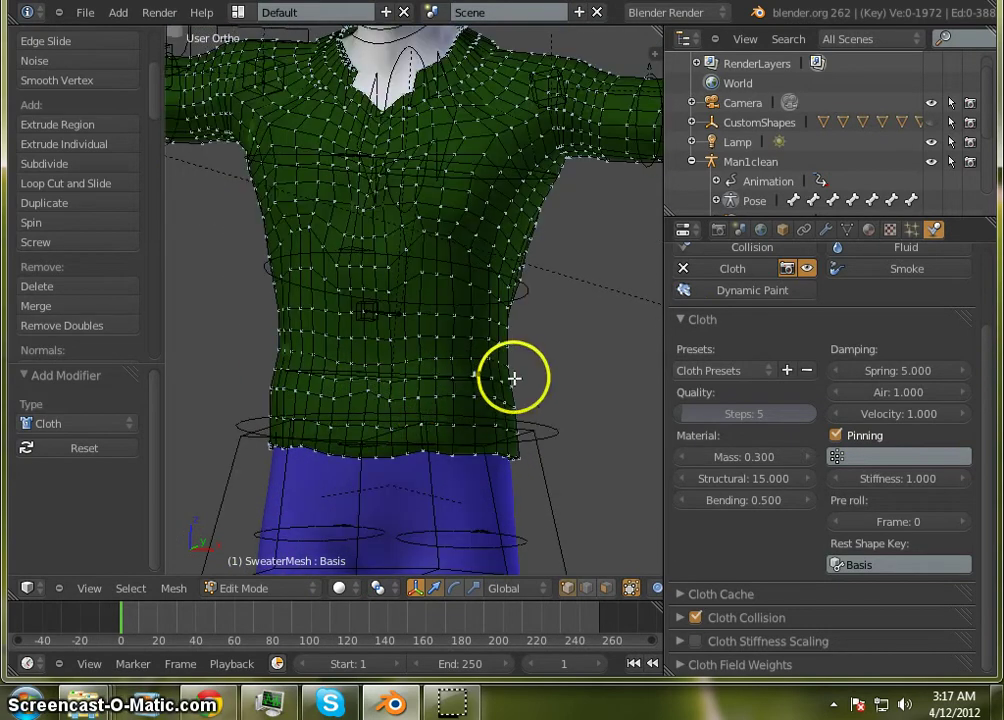
{"action": "scroll", "coordinate": [235, 329], "scroll_direction": "up", "scroll_amount": 1}
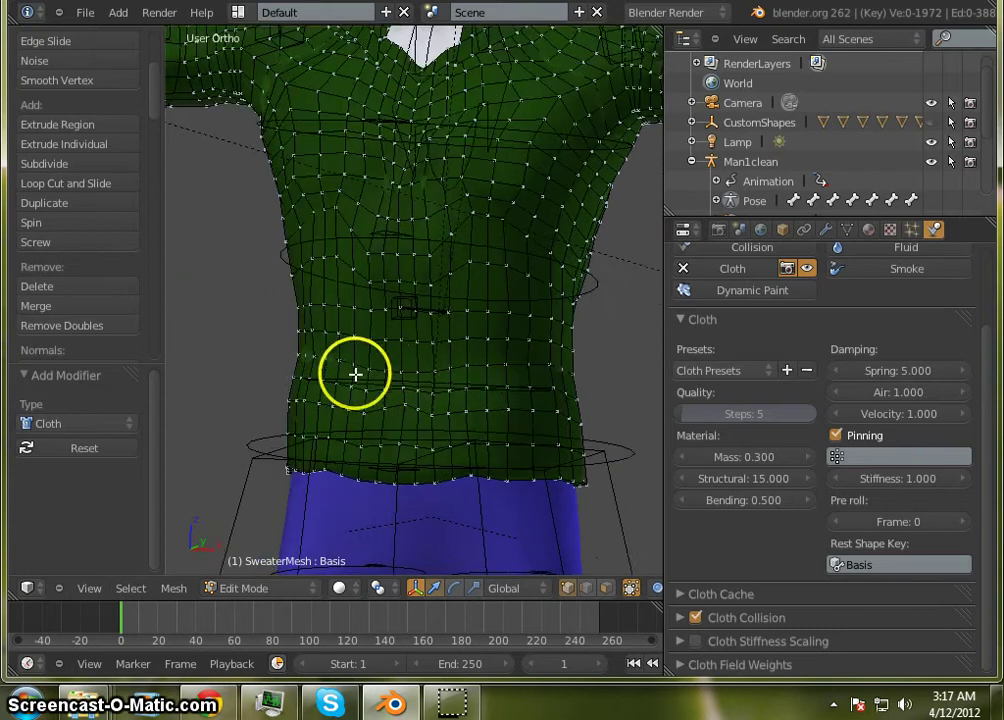
{"action": "scroll", "coordinate": [357, 371], "scroll_direction": "down", "scroll_amount": 2}
{"action": "middle_click_drag", "start_coordinate": [358, 366], "coordinate": [397, 371]}
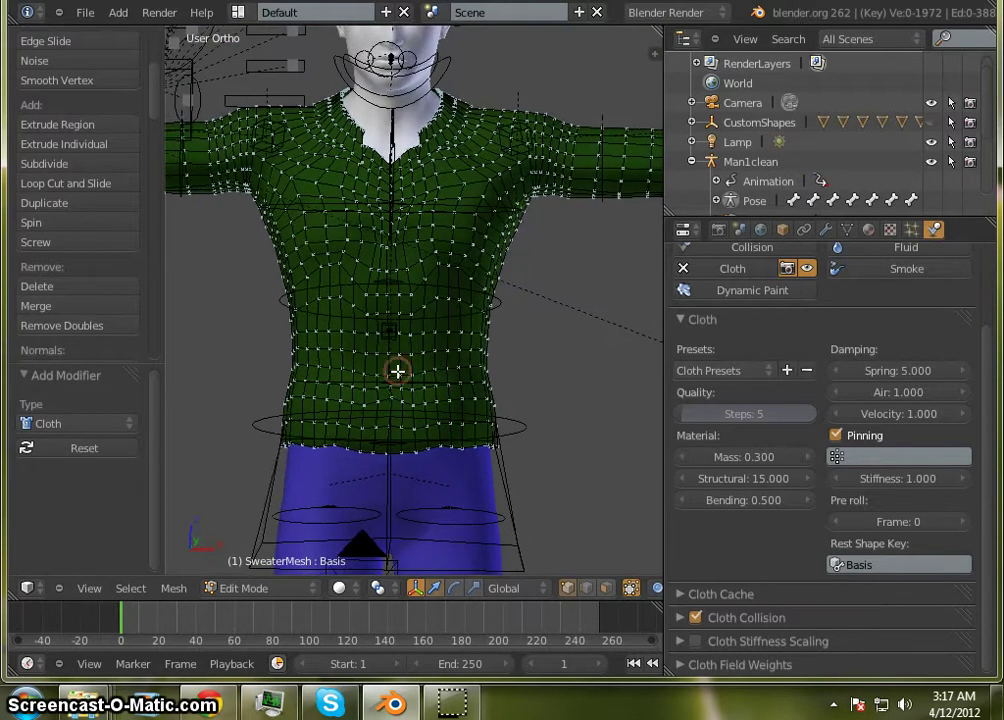
Step: In front view, lasso-select the sweater's torso, shoulder and upper-arm vertices, leaving out the collar, hem and forearms
{"action": "key", "text": "KP_1"}
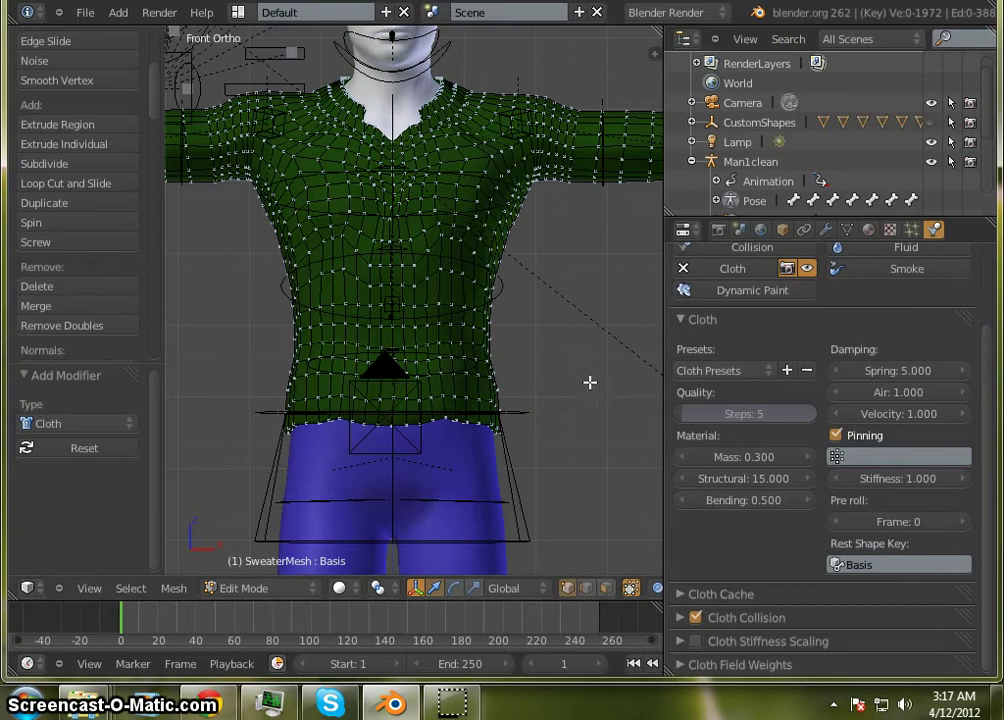
{"action": "mouse_move", "coordinate": [576, 395]}
{"action": "left_mouse_down", "text": "ctrl"}
{"action": "mouse_move", "coordinate": [547, 372]}
{"action": "mouse_move", "coordinate": [575, 337]}
{"action": "left_mouse_up", "text": "ctrl"}
{"action": "left_click_drag", "start_coordinate": [592, 391], "coordinate": [589, 395], "text": "ctrl"}
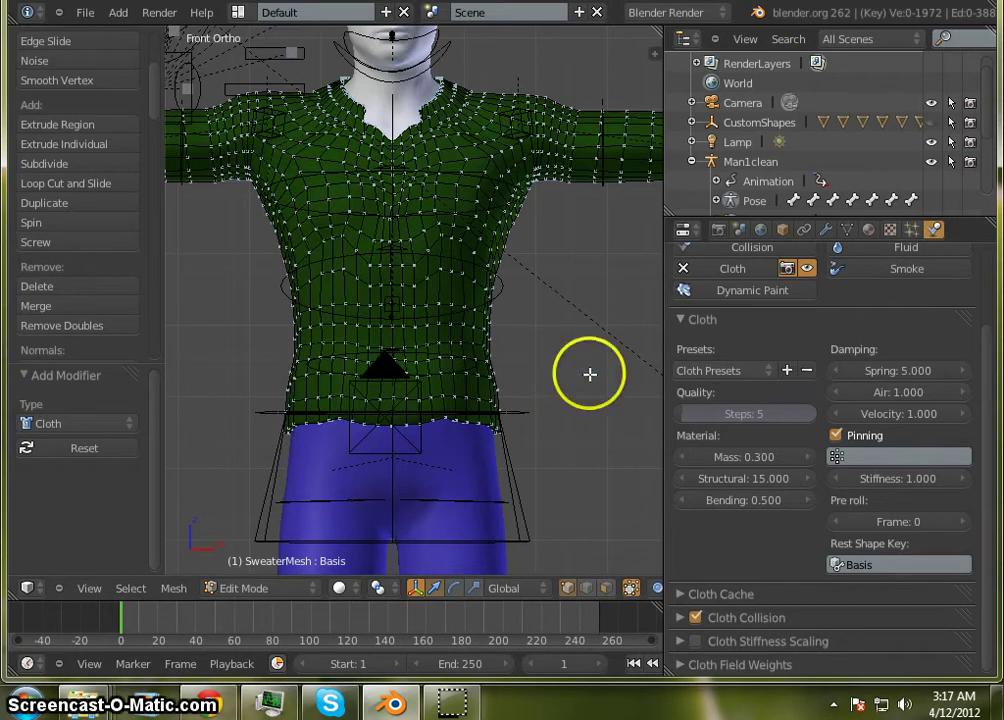
{"action": "mouse_move", "coordinate": [591, 337]}
{"action": "left_mouse_down", "text": "ctrl"}
{"action": "mouse_move", "coordinate": [520, 401]}
{"action": "mouse_move", "coordinate": [466, 384]}
{"action": "mouse_move", "coordinate": [322, 381]}
{"action": "mouse_move", "coordinate": [295, 391]}
{"action": "mouse_move", "coordinate": [264, 381]}
{"action": "mouse_move", "coordinate": [280, 316]}
{"action": "mouse_move", "coordinate": [231, 229]}
{"action": "mouse_move", "coordinate": [231, 186]}
{"action": "mouse_move", "coordinate": [208, 177]}
{"action": "mouse_move", "coordinate": [204, 105]}
{"action": "mouse_move", "coordinate": [249, 78]}
{"action": "mouse_move", "coordinate": [397, 155]}
{"action": "mouse_move", "coordinate": [446, 143]}
{"action": "mouse_move", "coordinate": [482, 119]}
{"action": "mouse_move", "coordinate": [505, 83]}
{"action": "mouse_move", "coordinate": [612, 90]}
{"action": "mouse_move", "coordinate": [622, 130]}
{"action": "left_mouse_up", "text": "ctrl"}
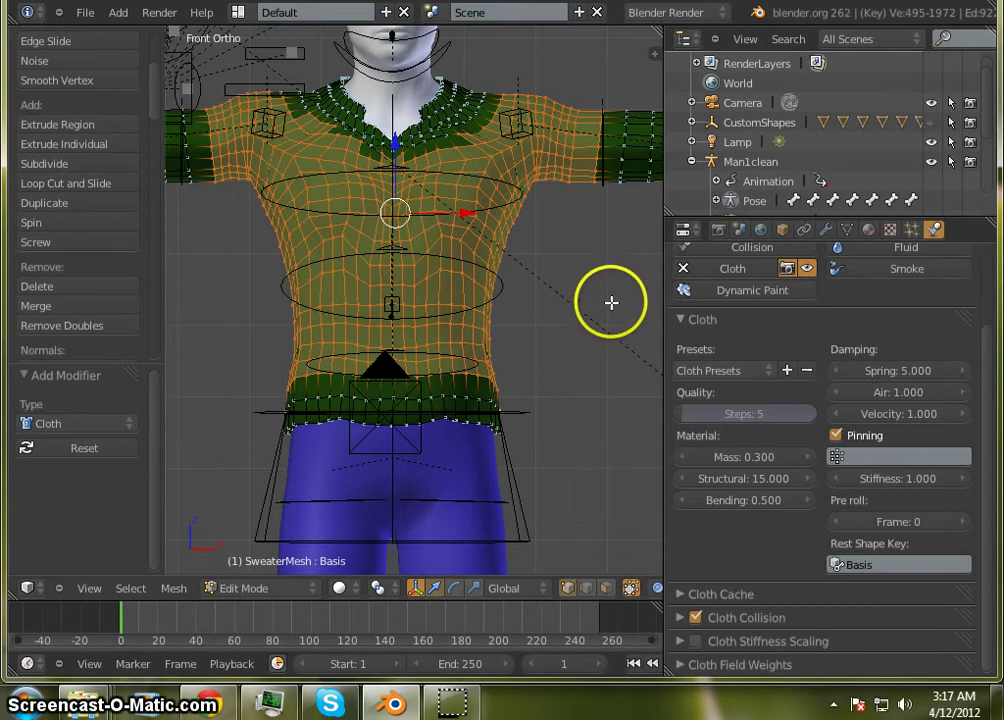
Step: Add the vertices around the point of the V-neck to the selection with a lasso
{"action": "scroll", "coordinate": [408, 120], "scroll_direction": "up", "scroll_amount": 4}
{"action": "scroll", "coordinate": [560, 150], "scroll_direction": "up", "scroll_amount": 1}
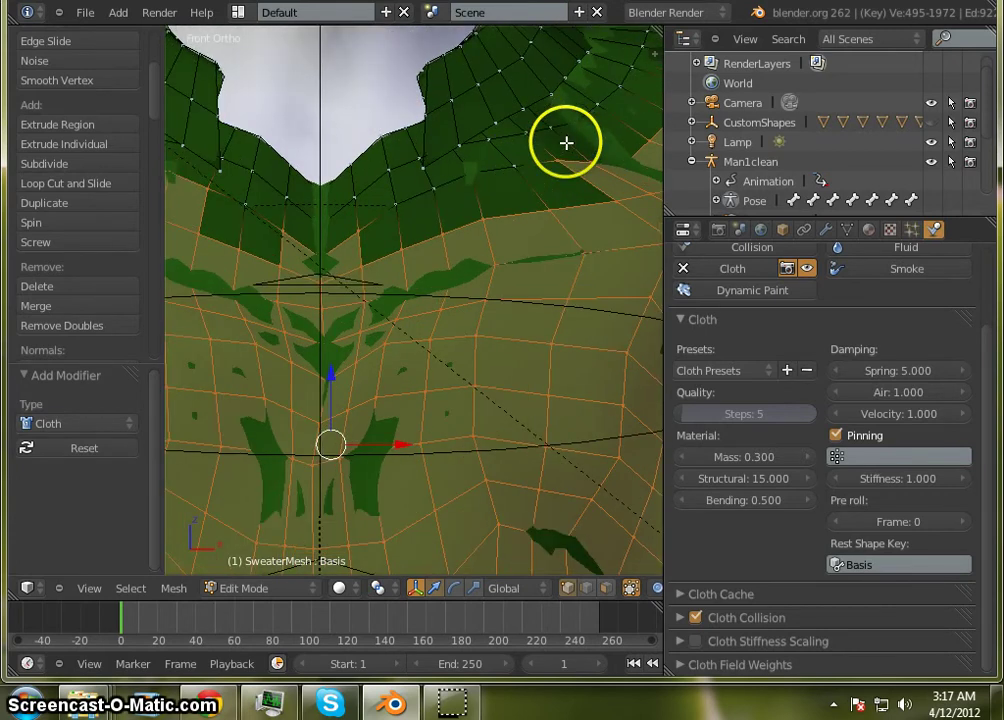
{"action": "scroll", "coordinate": [240, 158], "scroll_direction": "up", "scroll_amount": 1}
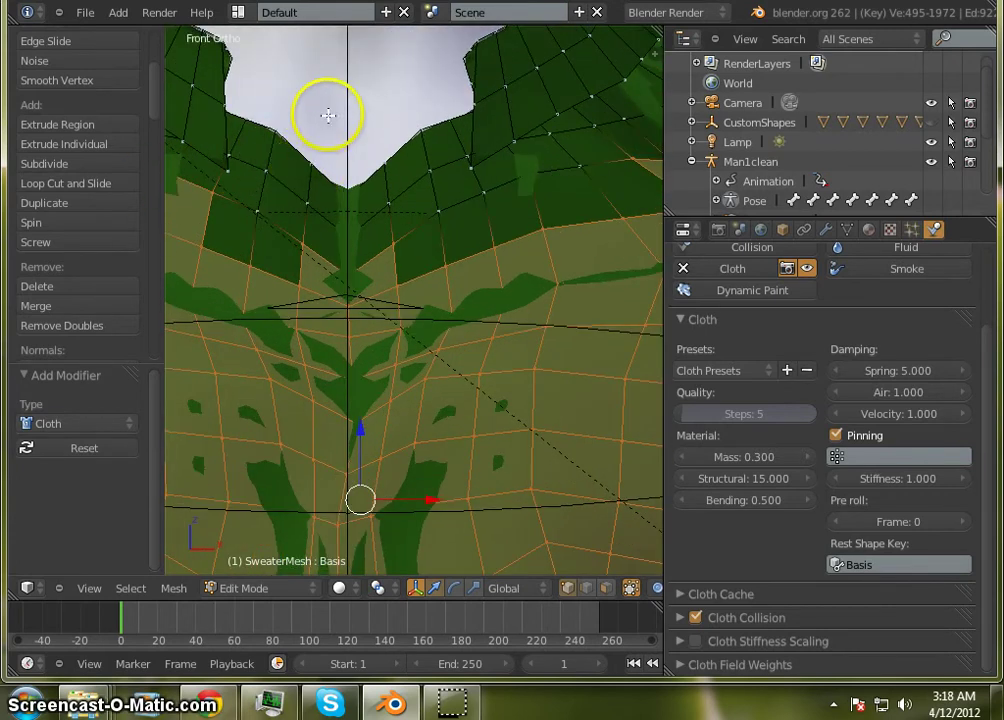
{"action": "mouse_move", "coordinate": [340, 99]}
{"action": "left_mouse_down", "text": "ctrl"}
{"action": "mouse_move", "coordinate": [414, 95]}
{"action": "mouse_move", "coordinate": [444, 114]}
{"action": "mouse_move", "coordinate": [460, 221]}
{"action": "mouse_move", "coordinate": [419, 253]}
{"action": "mouse_move", "coordinate": [325, 296]}
{"action": "mouse_move", "coordinate": [246, 251]}
{"action": "mouse_move", "coordinate": [273, 108]}
{"action": "left_mouse_up", "text": "ctrl"}
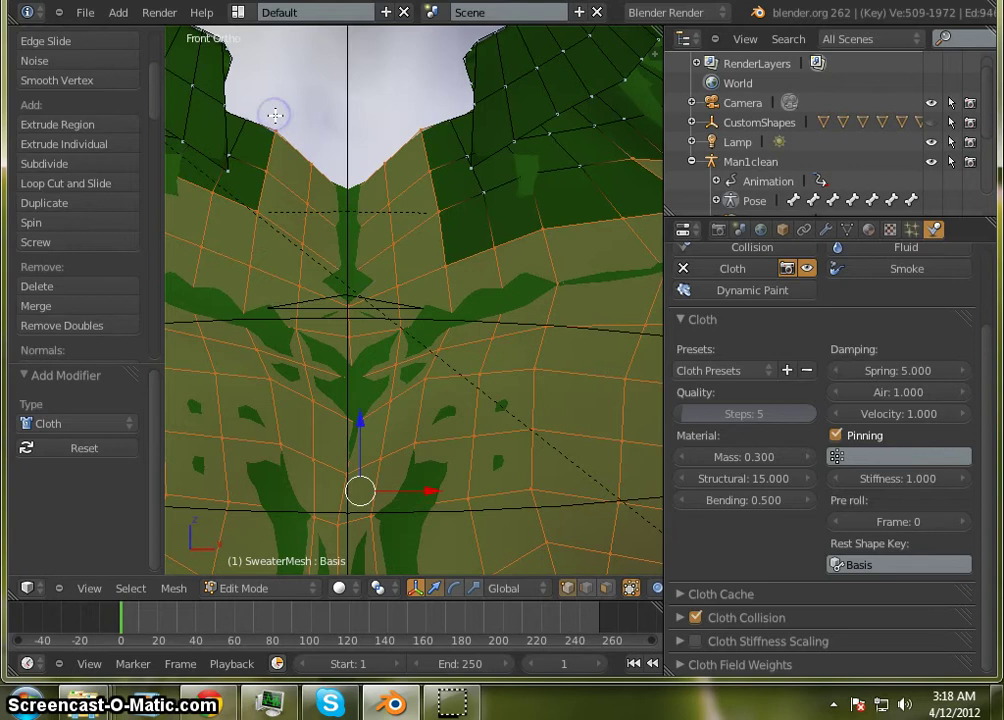
Step: Add the chest vertices below the collar on the character's left side to the selection with a lasso
{"action": "scroll", "coordinate": [353, 143], "scroll_direction": "down", "scroll_amount": 5}
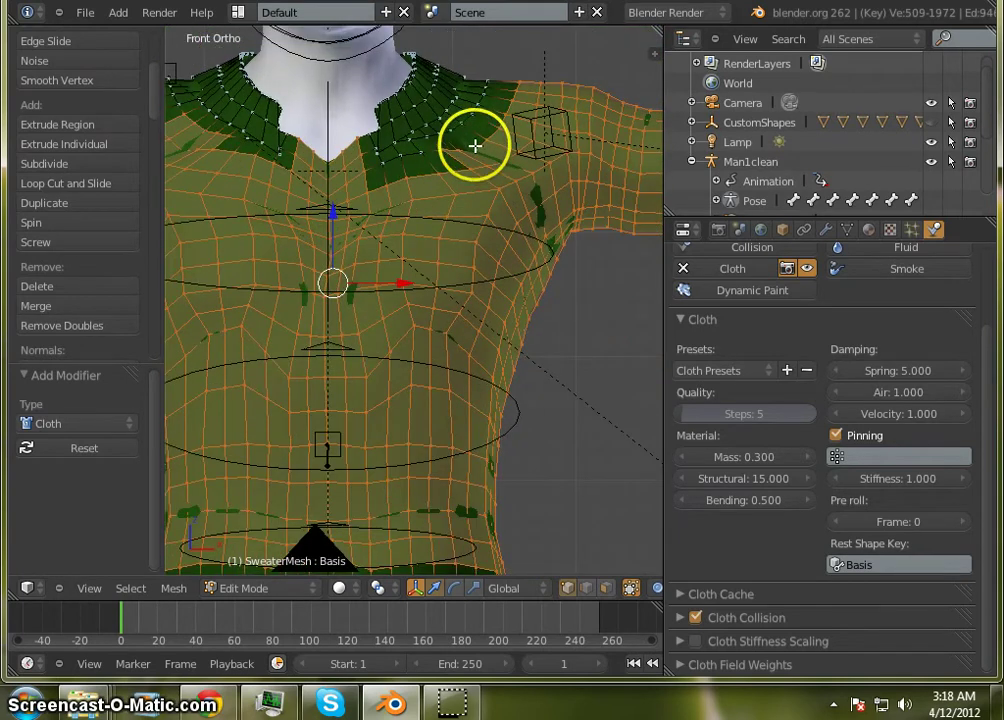
{"action": "scroll", "coordinate": [462, 146], "scroll_direction": "down", "scroll_amount": 3}
{"action": "scroll", "coordinate": [435, 143], "scroll_direction": "up", "scroll_amount": 7}
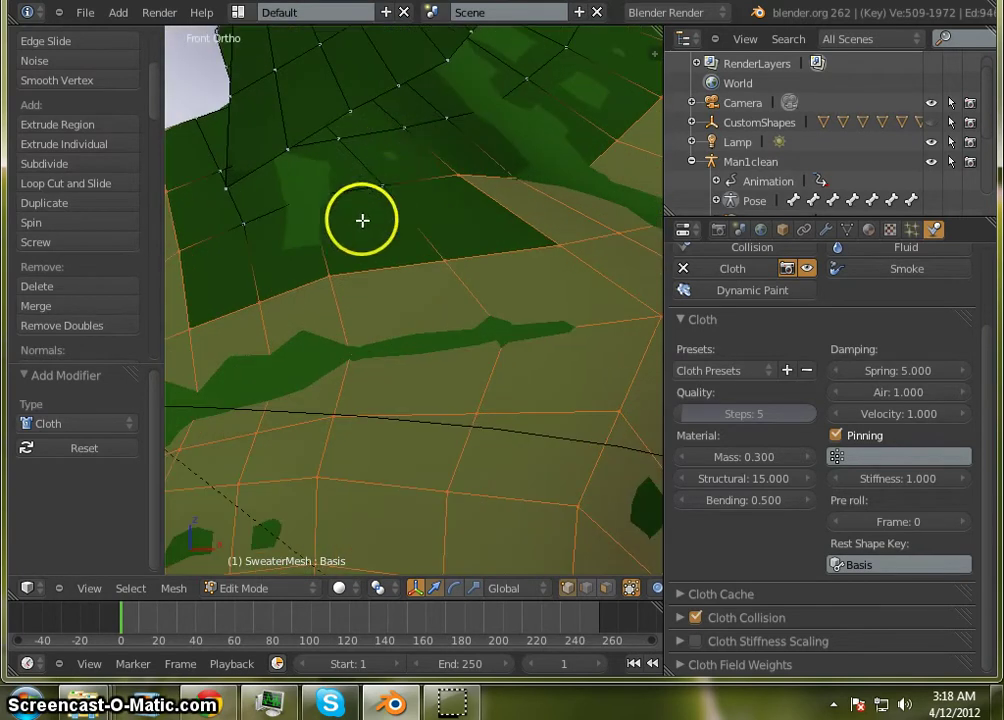
{"action": "mouse_move", "coordinate": [248, 258]}
{"action": "left_mouse_down", "text": "ctrl"}
{"action": "mouse_move", "coordinate": [224, 247]}
{"action": "mouse_move", "coordinate": [249, 206]}
{"action": "mouse_move", "coordinate": [320, 166]}
{"action": "mouse_move", "coordinate": [342, 138]}
{"action": "mouse_move", "coordinate": [491, 87]}
{"action": "mouse_move", "coordinate": [558, 51]}
{"action": "left_mouse_up", "text": "ctrl"}
{"action": "left_click_drag", "start_coordinate": [639, 115], "coordinate": [649, 132], "text": "ctrl"}
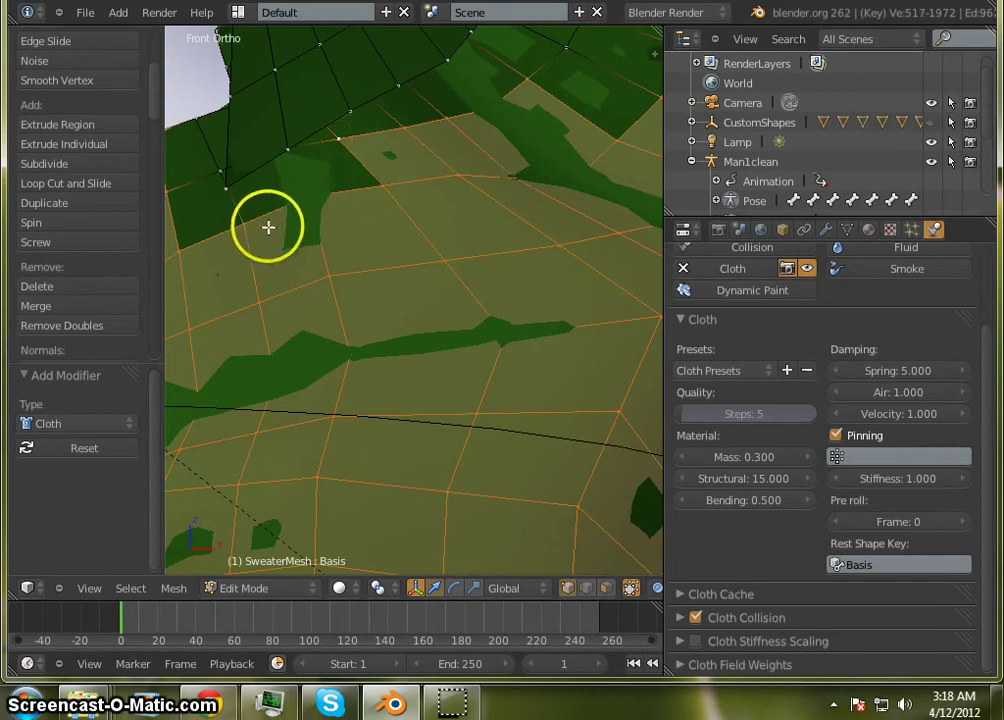
Step: Lasso the vertices along the lower side of the neckline, beside the neck, into the selection
{"action": "middle_click_drag", "start_coordinate": [268, 227], "coordinate": [386, 367]}
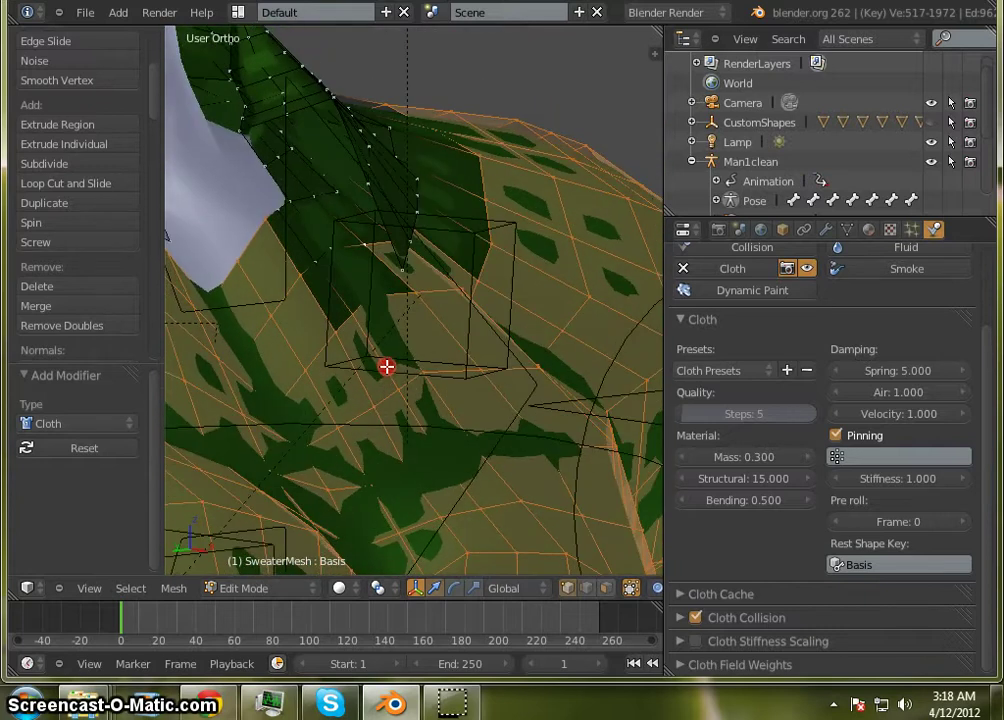
{"action": "scroll", "coordinate": [256, 144], "scroll_direction": "up", "scroll_amount": 5}
{"action": "middle_click_drag", "start_coordinate": [383, 208], "coordinate": [420, 226]}
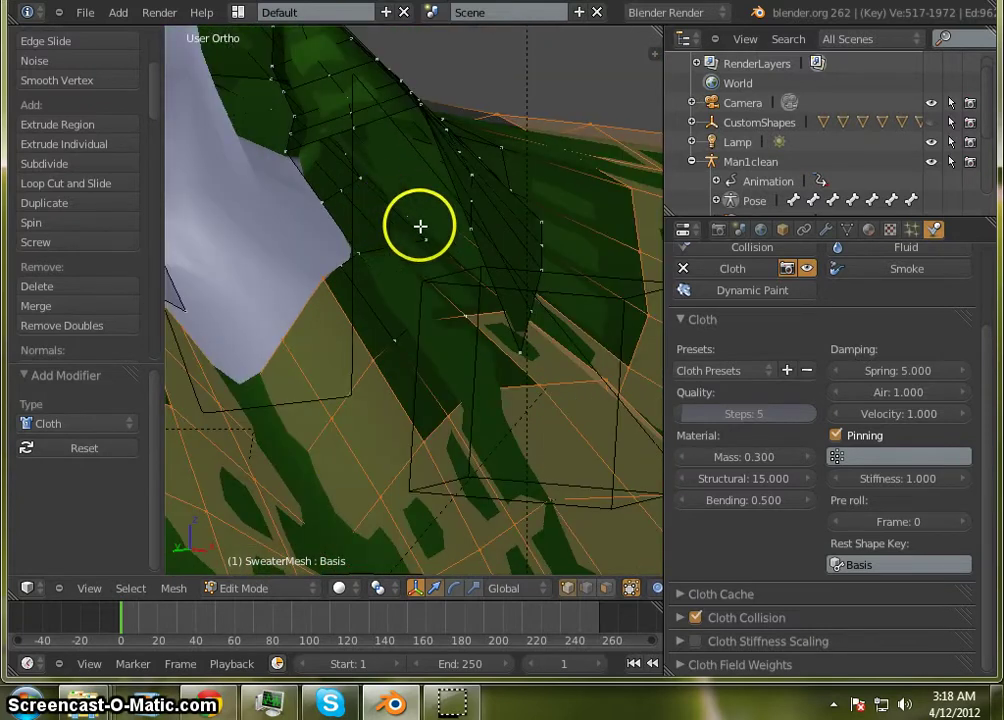
{"action": "middle_click_drag", "start_coordinate": [409, 183], "coordinate": [384, 191], "text": "shift"}
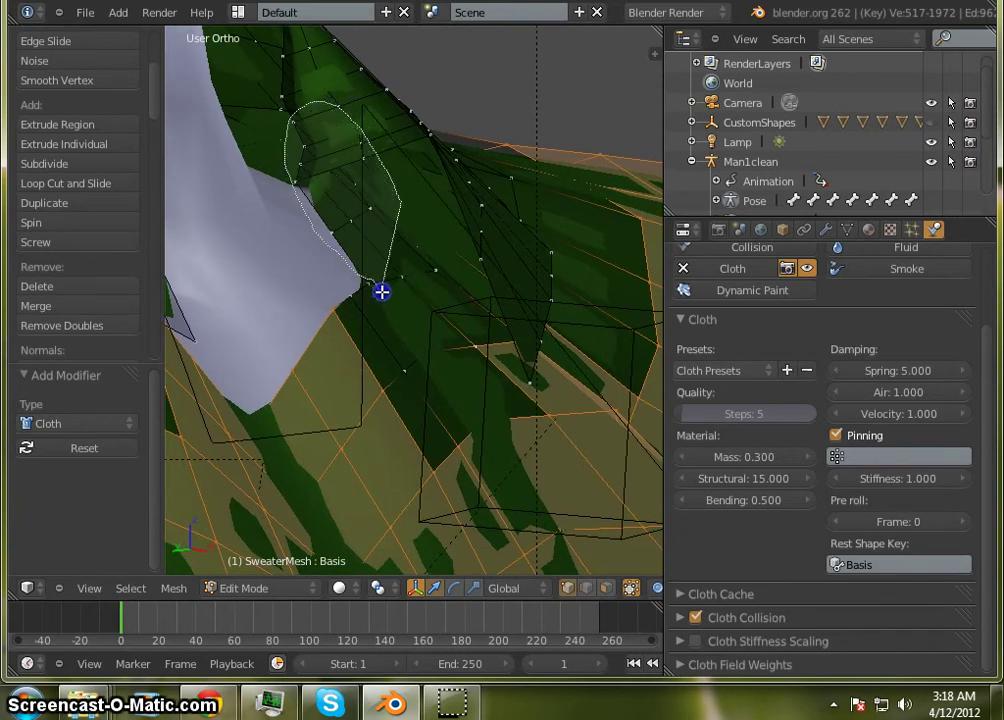
{"action": "left_click_drag", "start_coordinate": [457, 273], "coordinate": [457, 273], "text": "ctrl"}
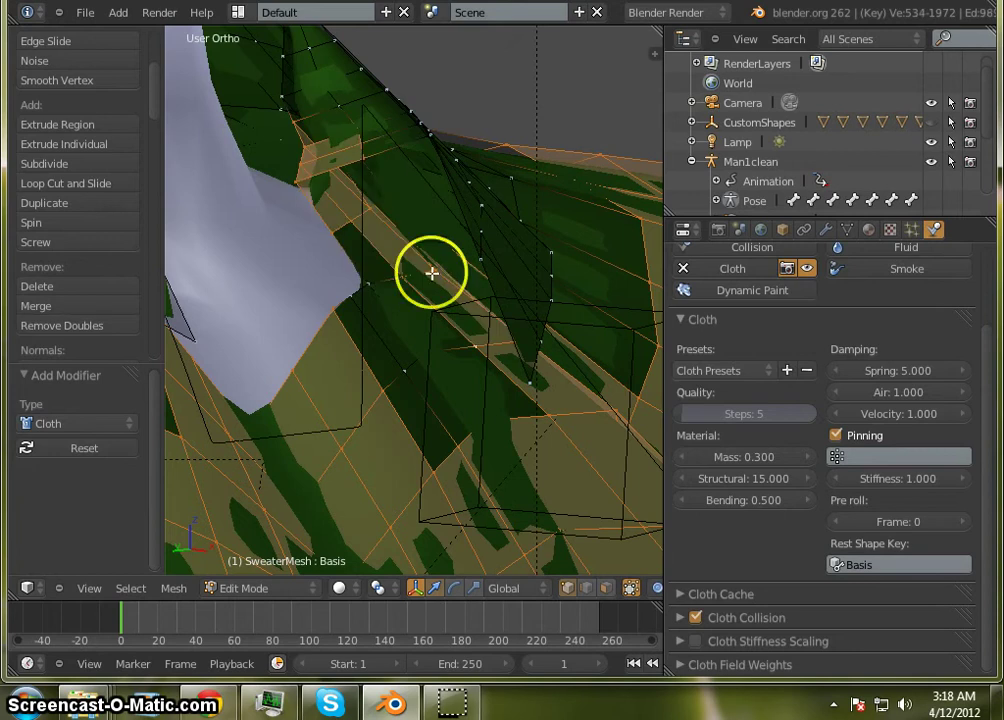
Step: Add the remaining unselected vertices between the V-neck edge and the chest to the selection one by one
{"action": "right_click", "coordinate": [373, 288], "text": "shift"}
{"action": "right_click", "coordinate": [351, 299], "text": "shift"}
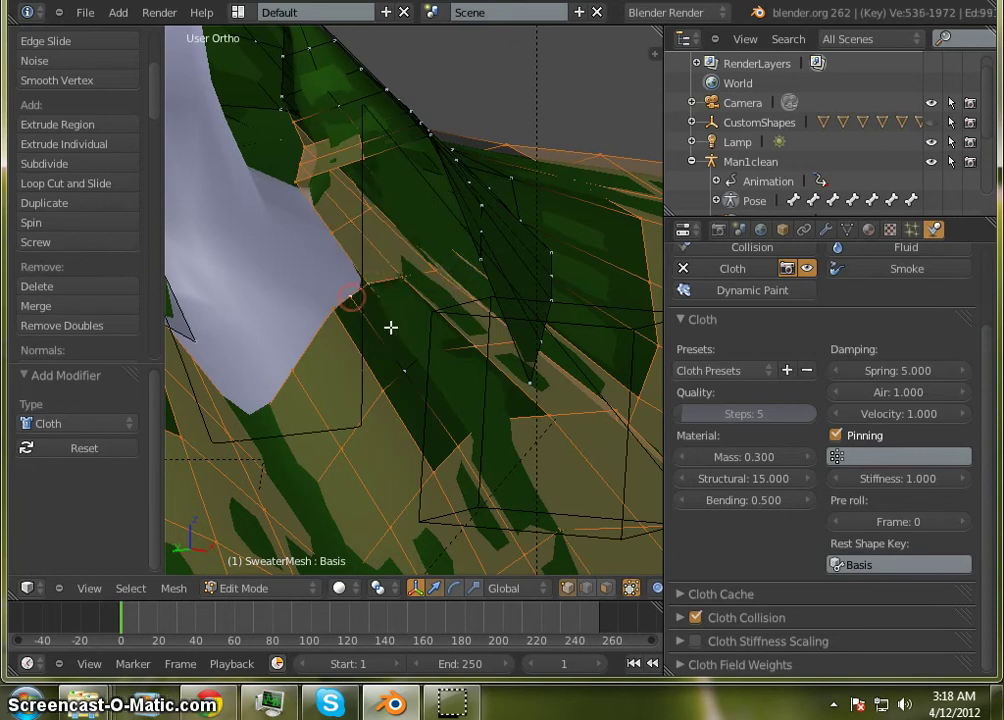
{"action": "right_click", "coordinate": [432, 372], "text": "shift"}
{"action": "right_click", "coordinate": [400, 370], "text": "shift"}
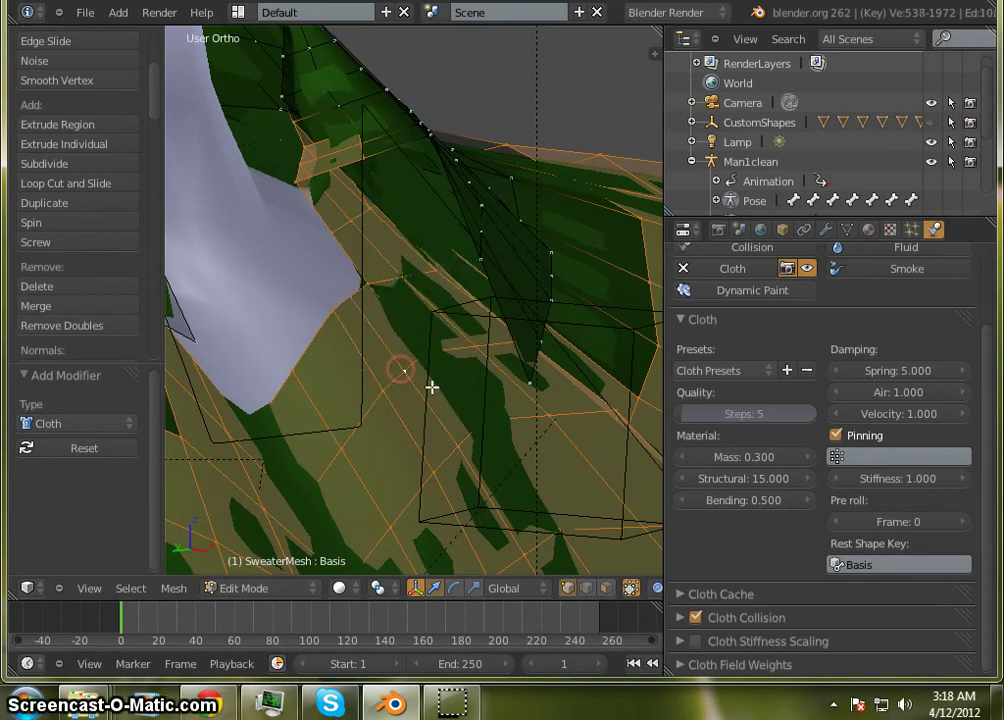
Step: Extend the selection vertex by vertex up the neckline rim toward the top of the shoulder
{"action": "scroll", "coordinate": [356, 298], "scroll_direction": "up", "scroll_amount": 3}
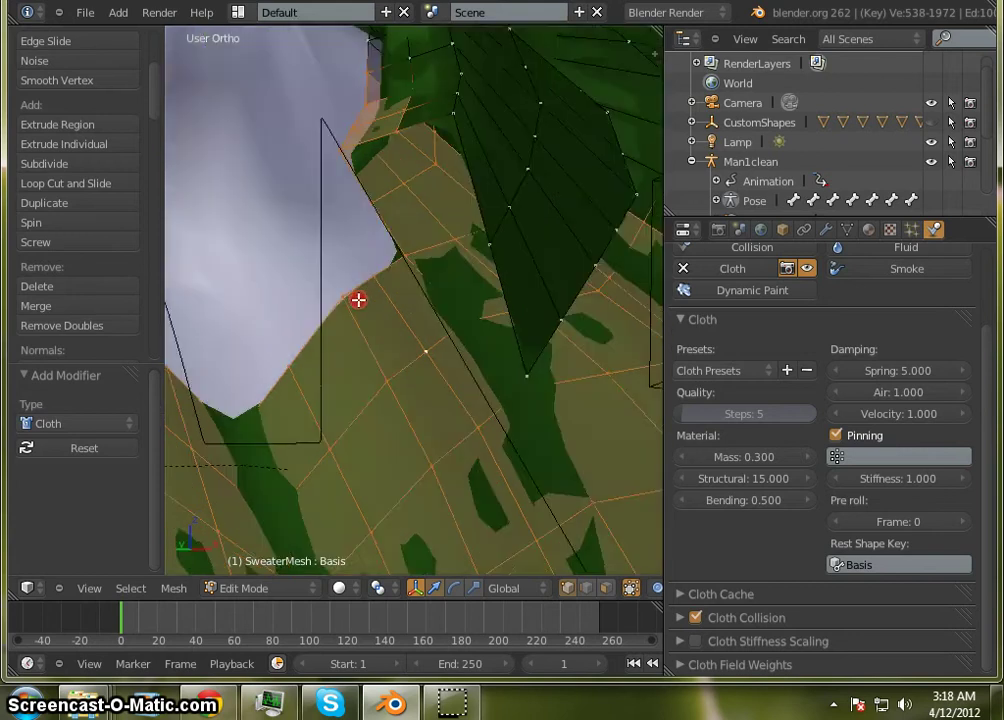
{"action": "middle_click_drag", "start_coordinate": [372, 332], "coordinate": [376, 293]}
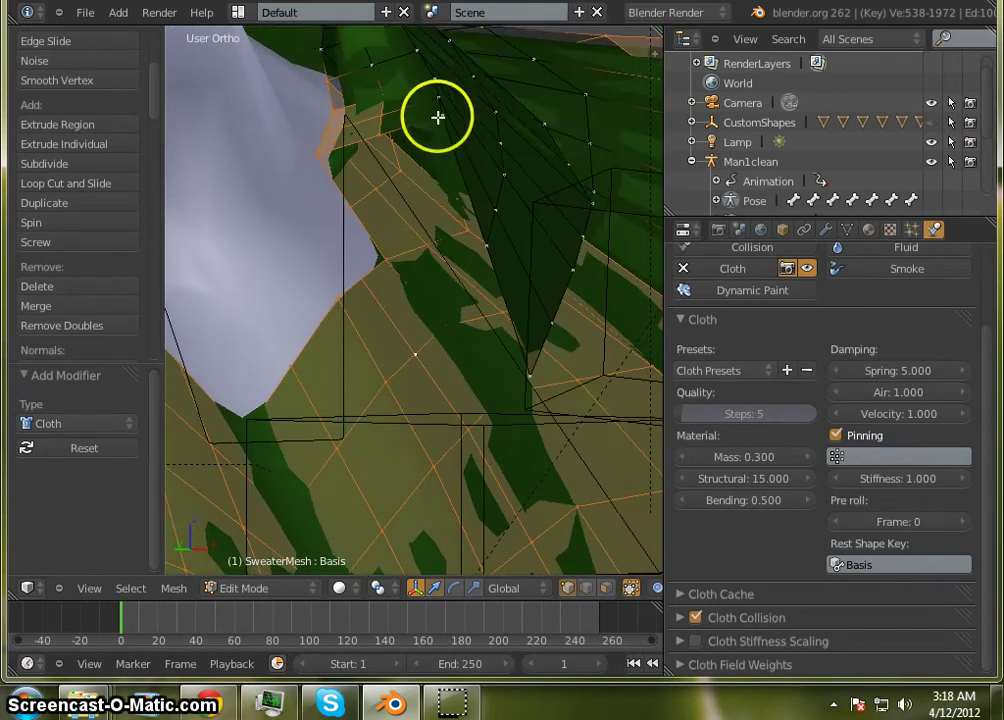
{"action": "right_click", "coordinate": [431, 79], "text": "shift"}
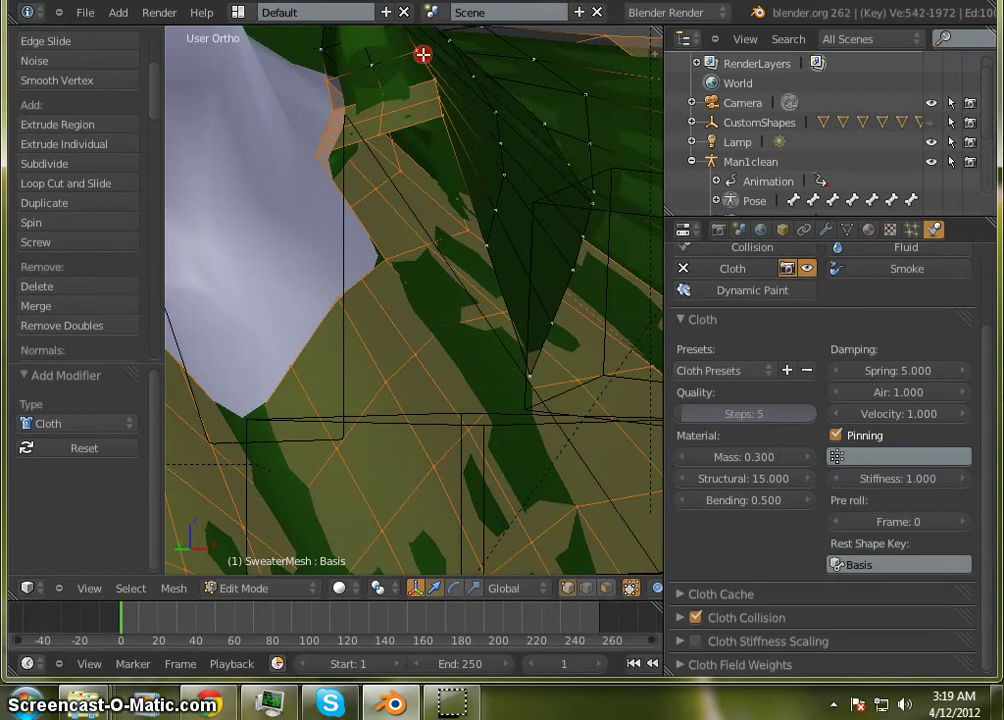
{"action": "middle_click_drag", "start_coordinate": [454, 258], "coordinate": [383, 286]}
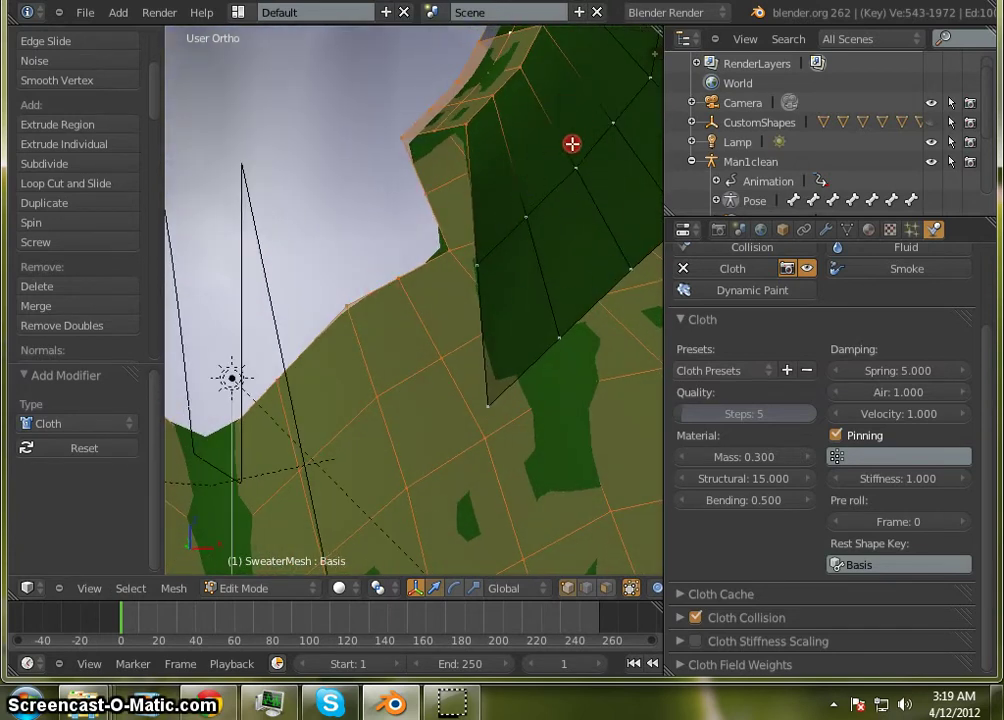
{"action": "middle_click_drag", "start_coordinate": [571, 143], "coordinate": [491, 457]}
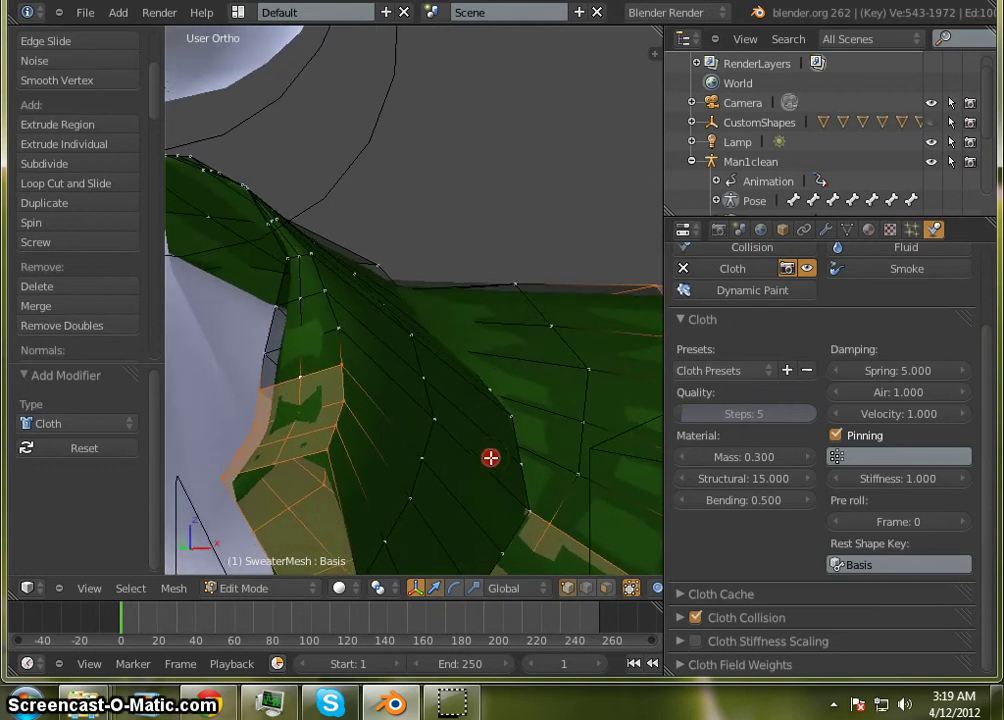
{"action": "left_click", "coordinate": [336, 327]}
{"action": "left_click", "coordinate": [265, 352]}
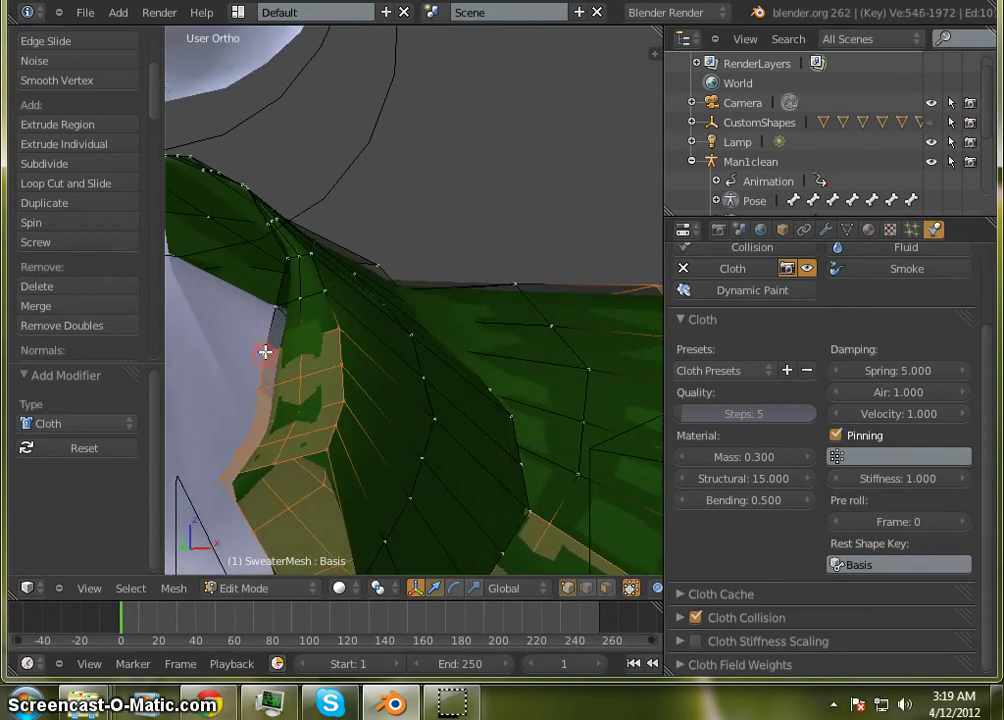
{"action": "left_click", "coordinate": [306, 266]}
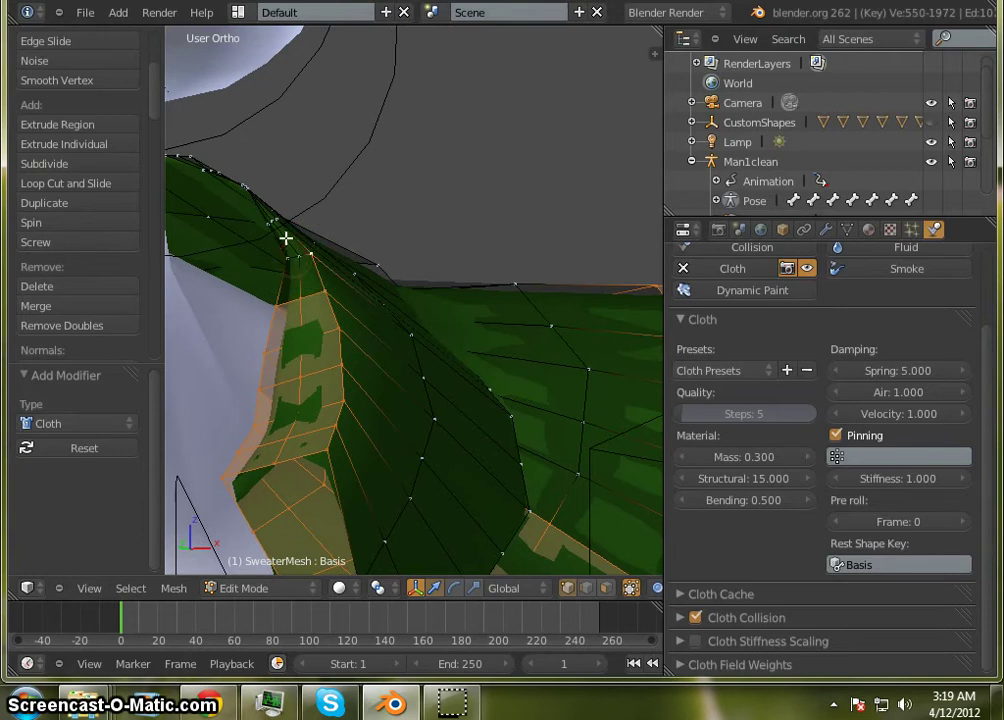
{"action": "right_click", "coordinate": [295, 257], "text": "shift"}
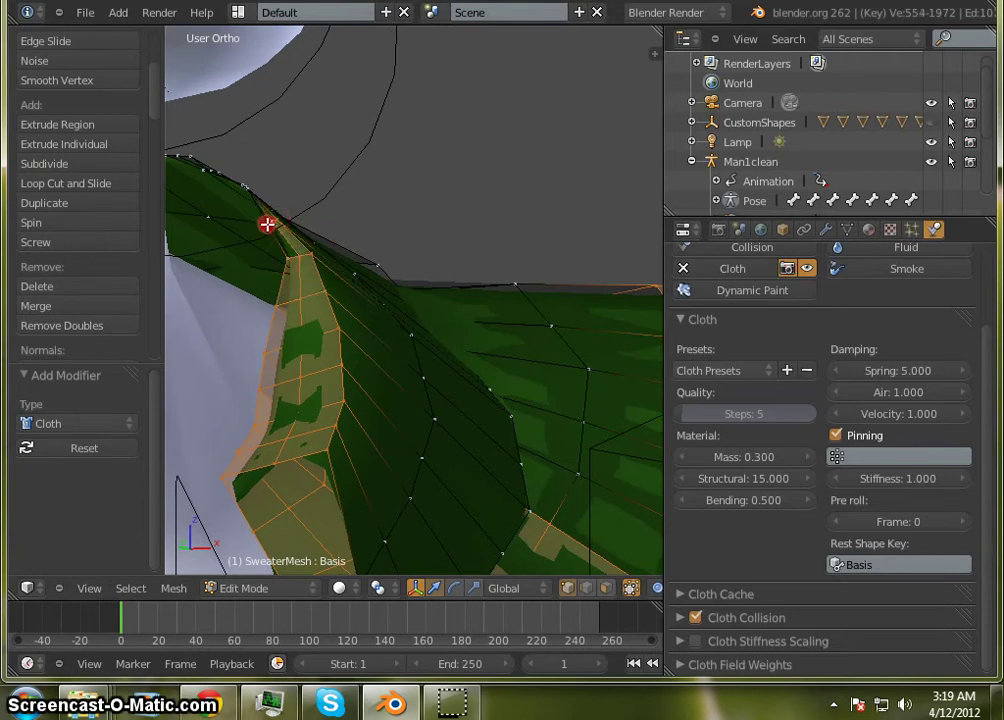
Step: Lasso the rim vertices along the side of the neck toward the nape into the selection
{"action": "middle_click_drag", "start_coordinate": [291, 295], "coordinate": [226, 359]}
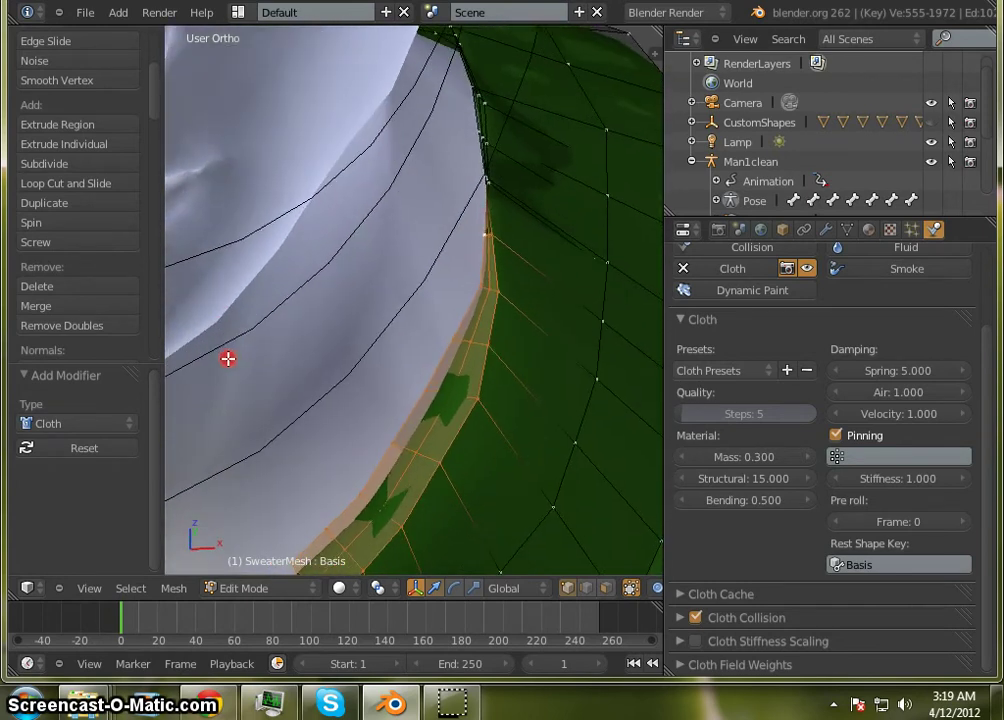
{"action": "left_click", "coordinate": [515, 226]}
{"action": "middle_click_drag", "start_coordinate": [515, 226], "coordinate": [556, 352]}
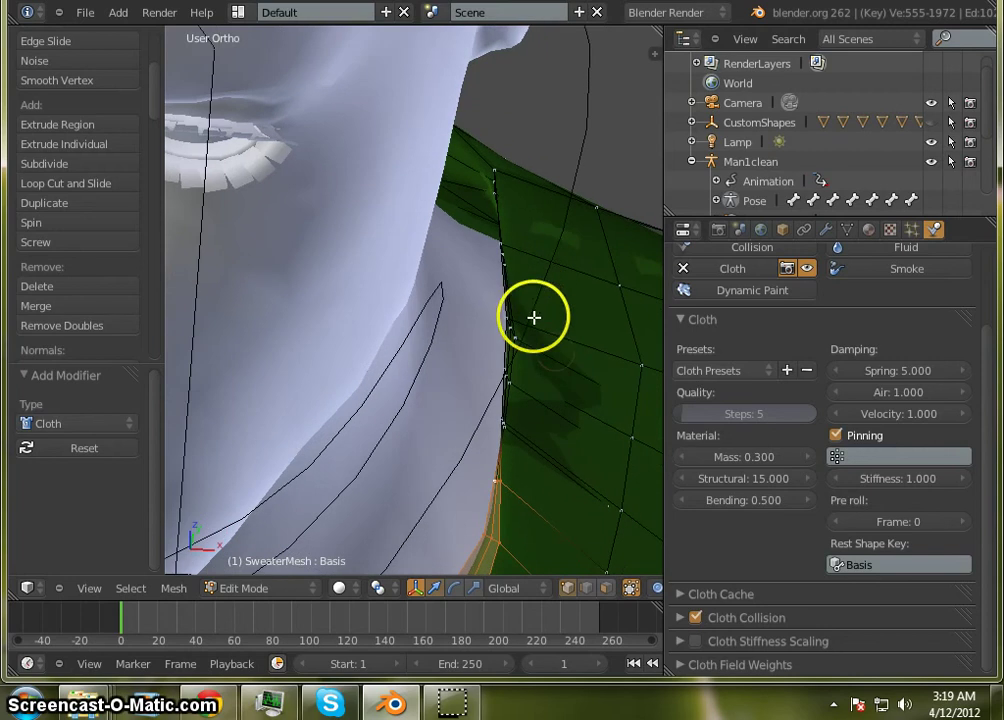
{"action": "left_click_drag", "start_coordinate": [503, 158], "coordinate": [477, 220], "text": "ctrl"}
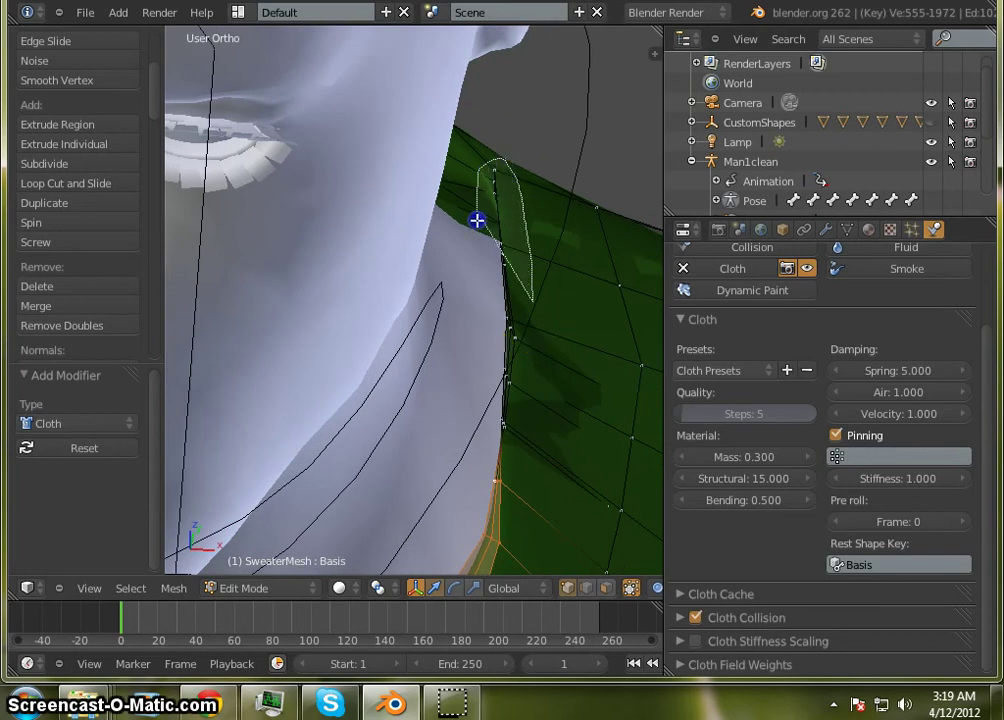
{"action": "left_click_drag", "start_coordinate": [516, 459], "coordinate": [516, 459], "text": "ctrl"}
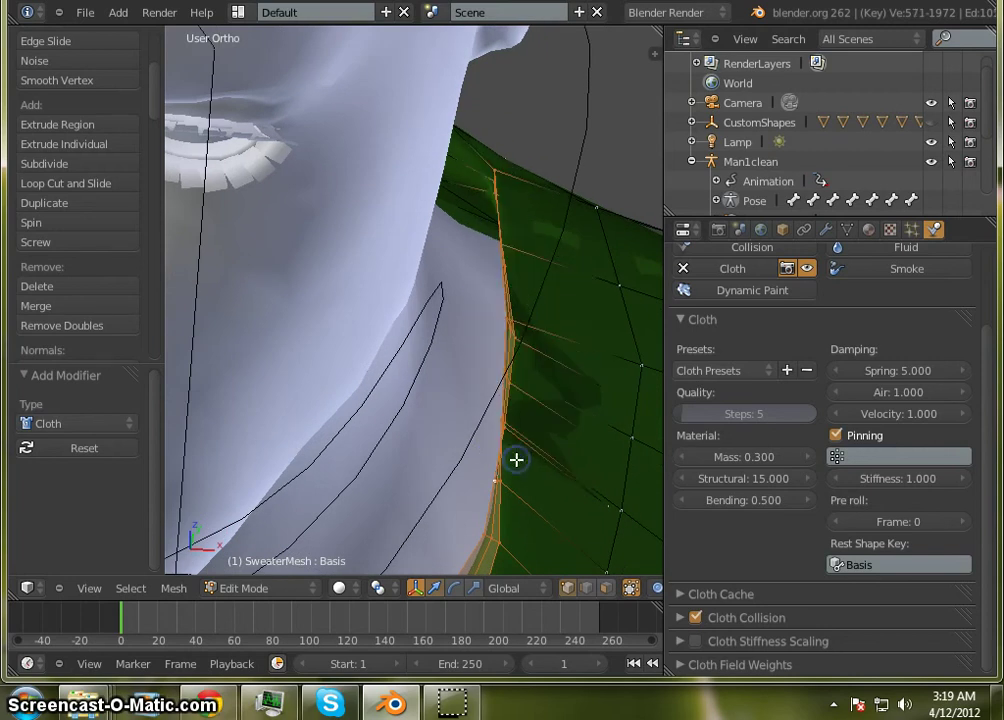
Step: Add the unselected vertices in the dip on top of the left shoulder to the selection
{"action": "middle_click_drag", "start_coordinate": [565, 356], "coordinate": [453, 386], "text": "shift"}
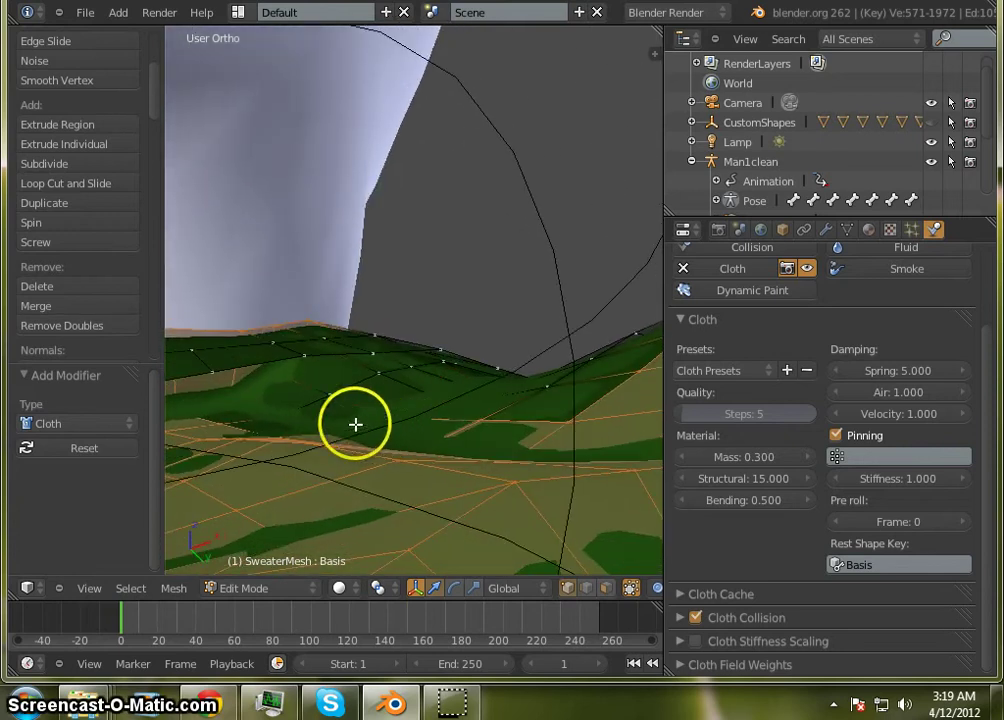
{"action": "left_click", "coordinate": [334, 396]}
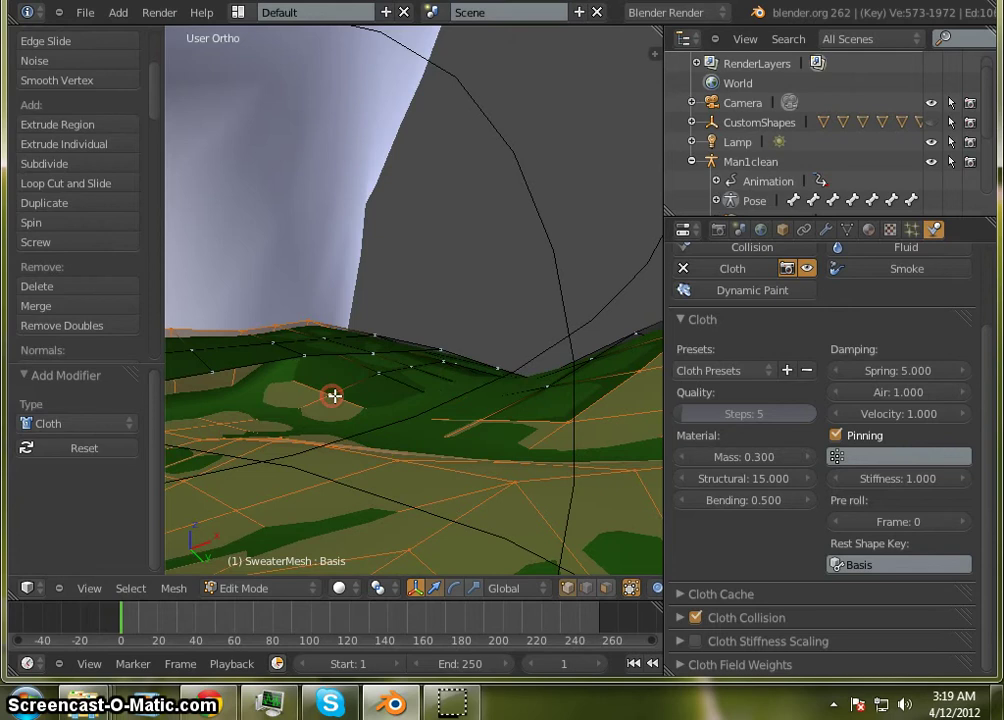
{"action": "right_click", "coordinate": [381, 377], "text": "shift"}
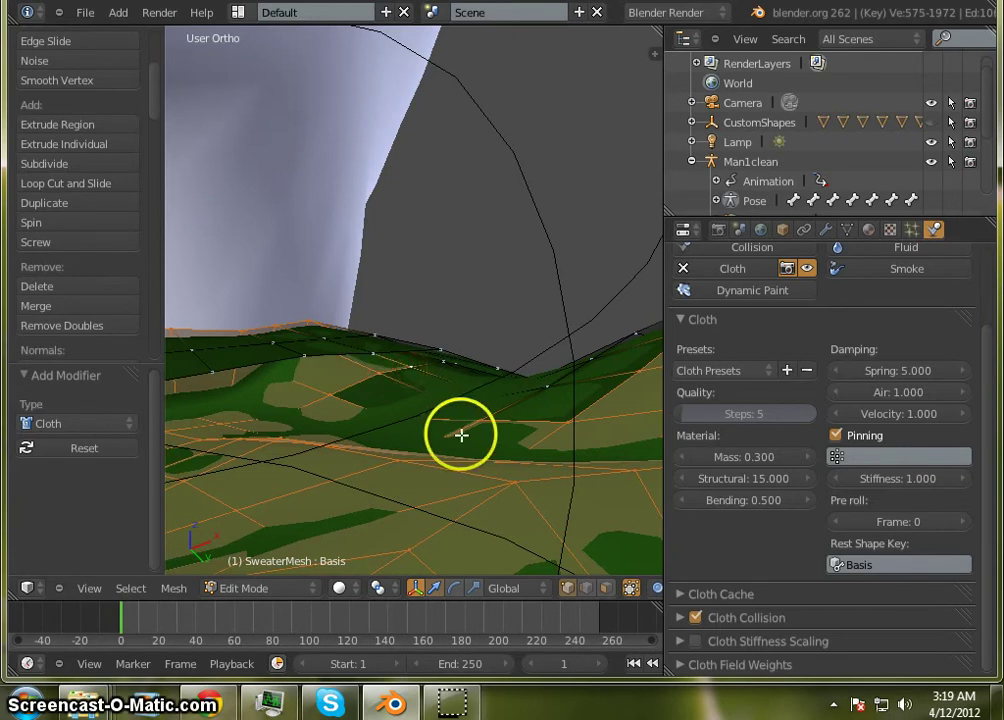
{"action": "left_click", "coordinate": [421, 418]}
{"action": "right_click", "coordinate": [544, 383], "text": "shift"}
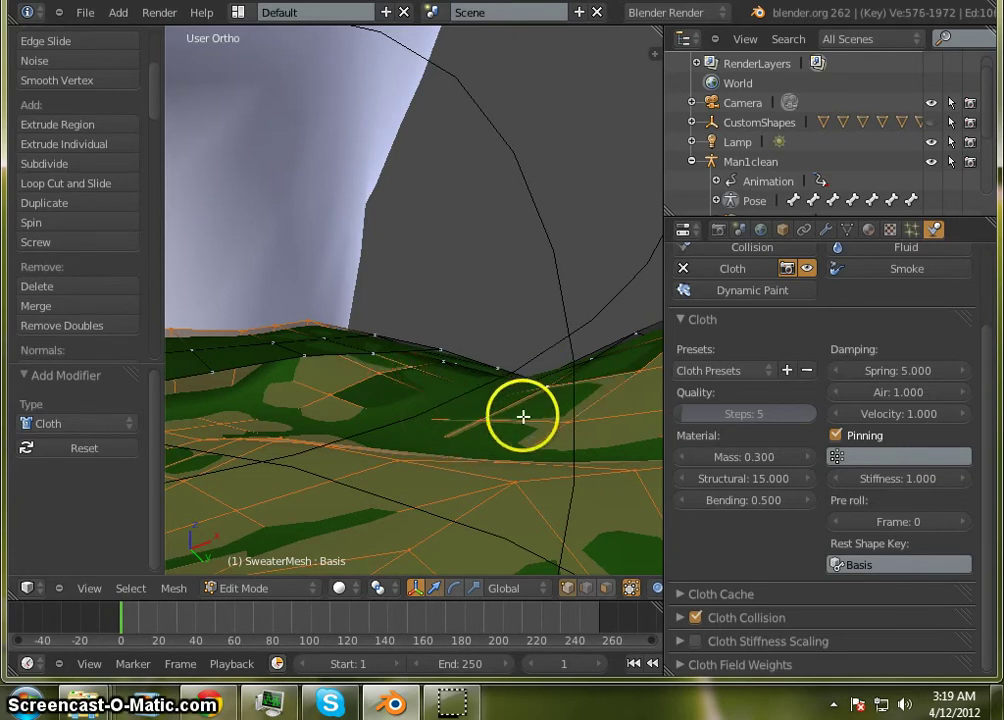
Step: Add the row of vertices running across the shoulder slope below the collar to the selection
{"action": "middle_click_drag", "start_coordinate": [520, 420], "coordinate": [398, 460], "text": "shift"}
{"action": "right_click", "coordinate": [295, 437], "text": "shift"}
{"action": "right_click", "coordinate": [334, 396], "text": "shift"}
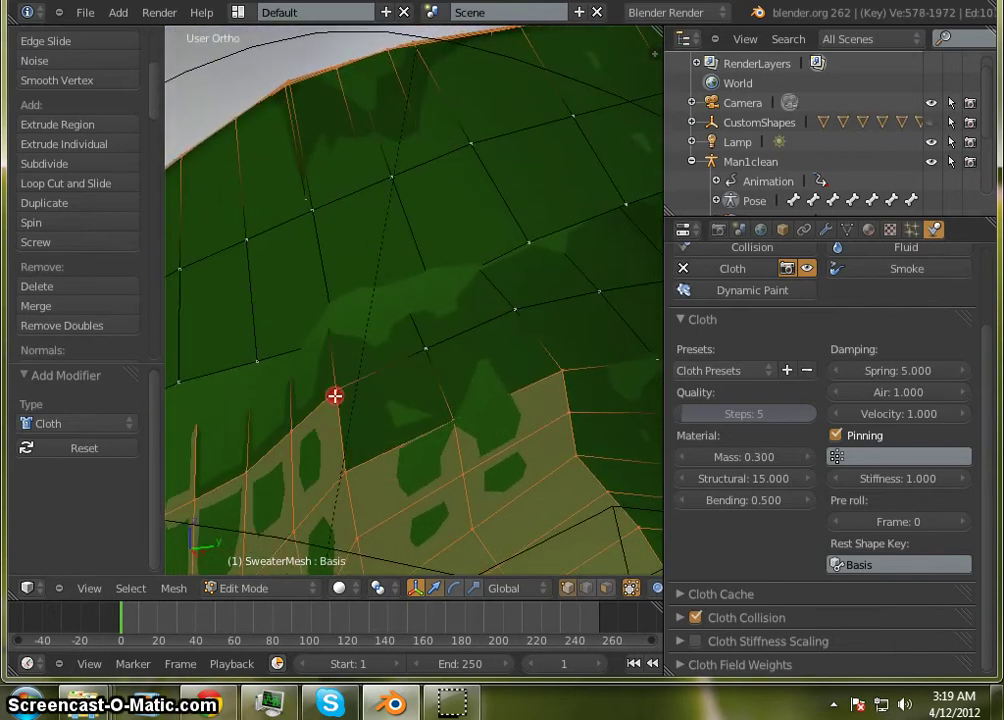
{"action": "right_click", "coordinate": [418, 366], "text": "shift"}
{"action": "right_click", "coordinate": [517, 311], "text": "shift"}
{"action": "right_click", "coordinate": [598, 304], "text": "shift"}
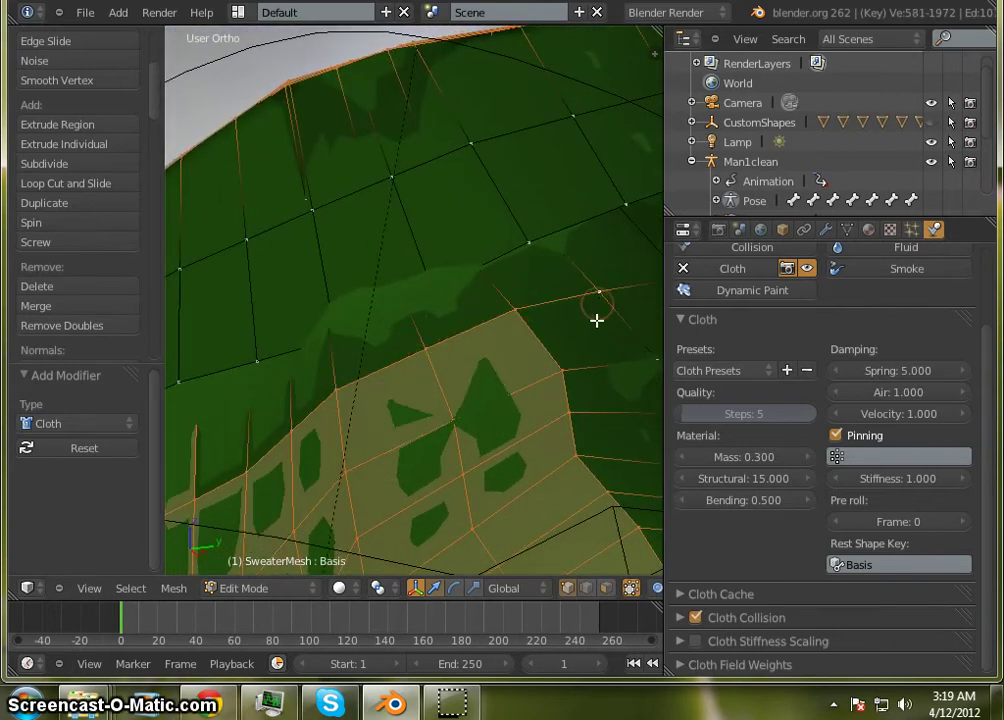
Step: Continue the selection vertex by vertex over the shoulder and down toward the upper arm
{"action": "middle_click_drag", "start_coordinate": [596, 320], "coordinate": [491, 285]}
{"action": "right_click", "coordinate": [500, 279], "text": "shift"}
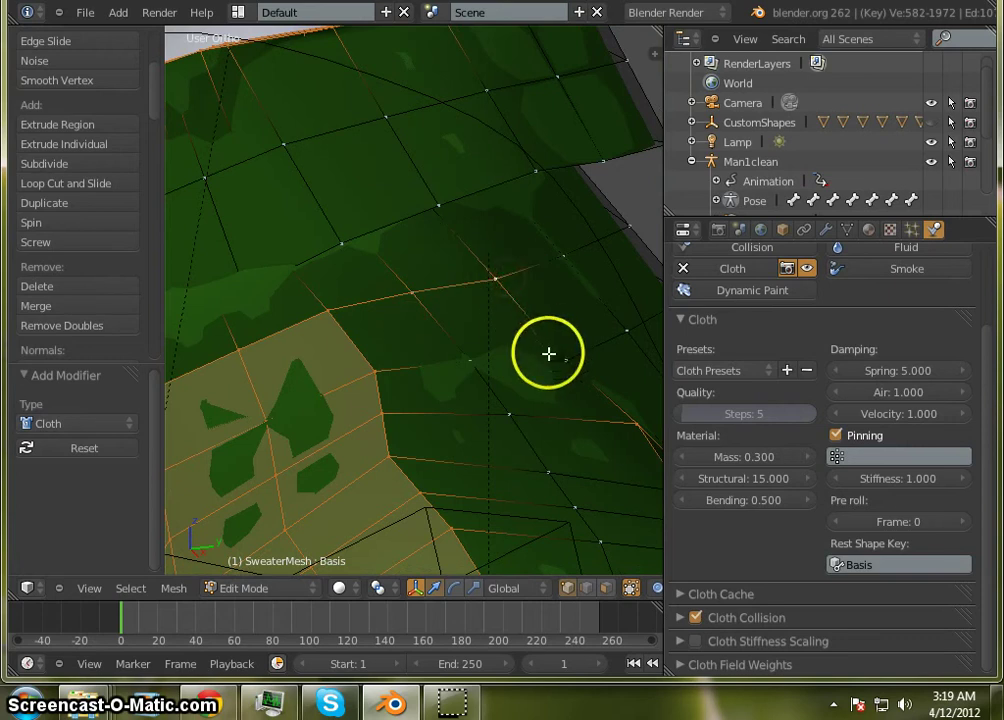
{"action": "right_click", "coordinate": [558, 359], "text": "shift"}
{"action": "right_click", "coordinate": [536, 469], "text": "shift"}
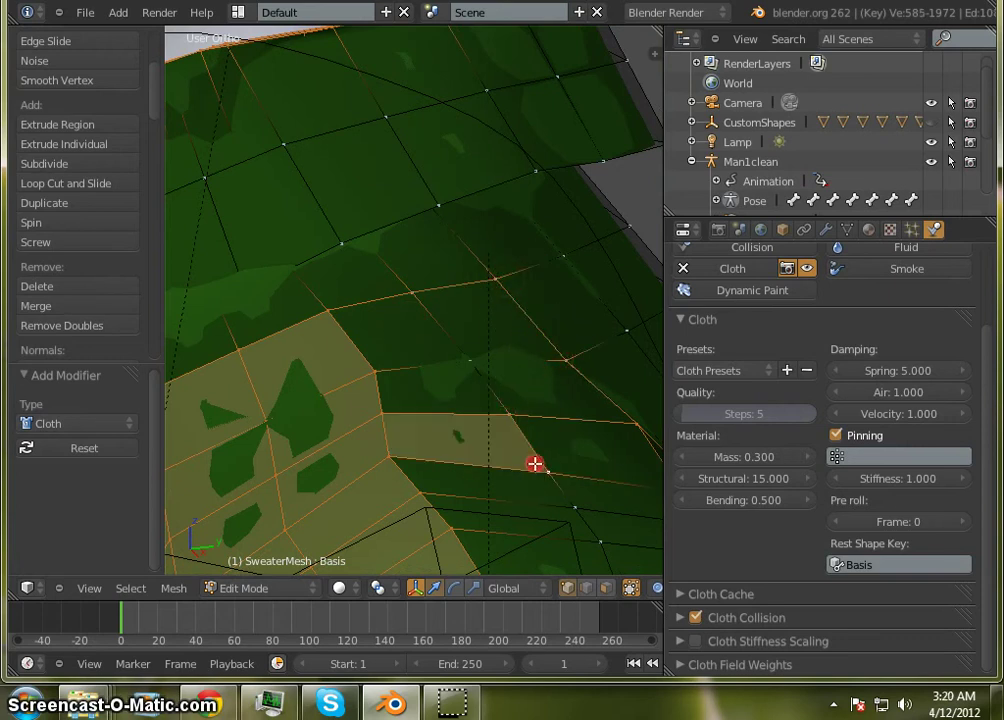
{"action": "middle_click_drag", "start_coordinate": [536, 465], "coordinate": [427, 247]}
{"action": "right_click", "coordinate": [468, 285], "text": "shift"}
{"action": "right_click", "coordinate": [497, 323], "text": "shift"}
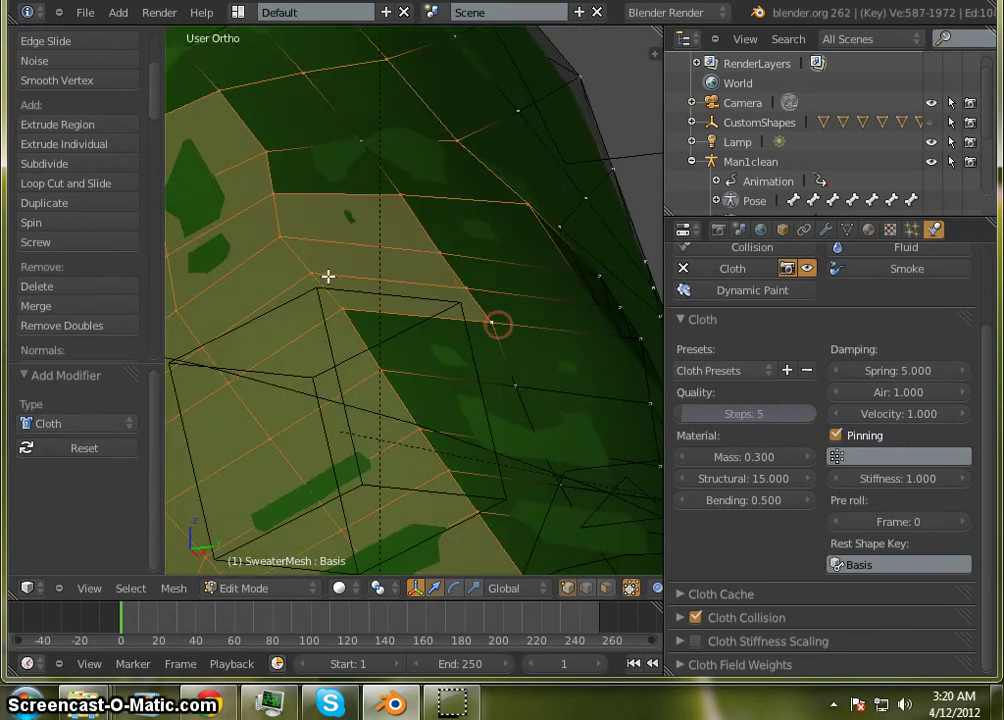
Step: Examine the selected vertices around the collar, across the sweater's back and over the whole front
{"action": "middle_click_drag", "start_coordinate": [590, 410], "coordinate": [662, 487]}
{"action": "middle_click_drag", "start_coordinate": [536, 462], "coordinate": [564, 475]}
{"action": "mouse_move", "coordinate": [430, 455]}
{"action": "middle_mouse_down"}
{"action": "mouse_move", "coordinate": [468, 428]}
{"action": "mouse_move", "coordinate": [447, 454]}
{"action": "middle_mouse_up"}
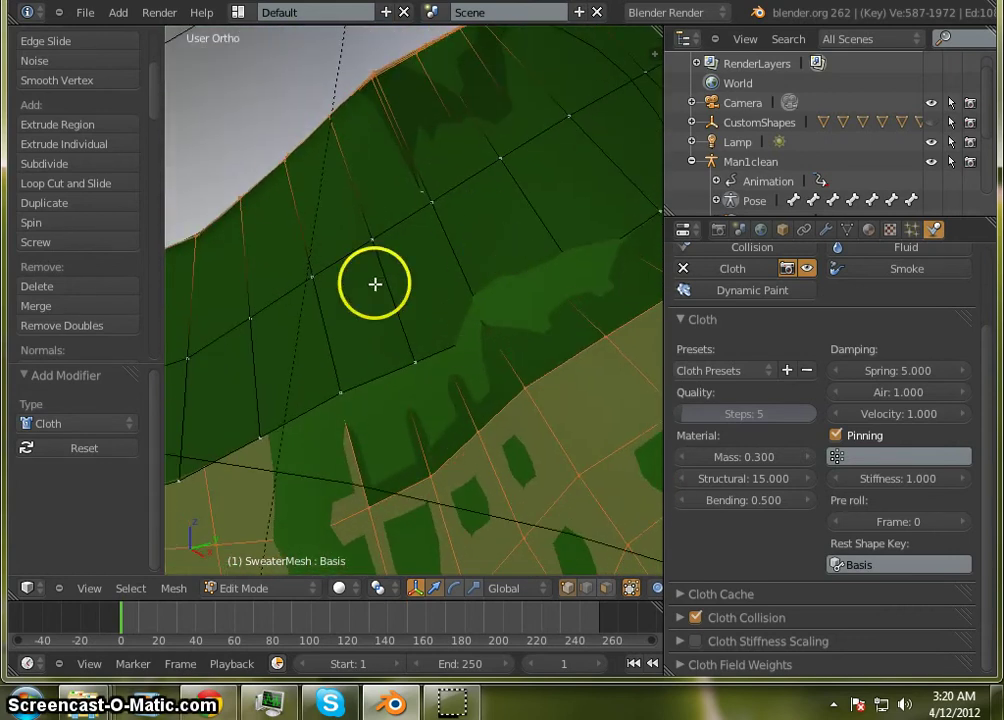
{"action": "middle_click_drag", "start_coordinate": [454, 410], "coordinate": [287, 375]}
{"action": "scroll", "coordinate": [287, 238], "scroll_direction": "down", "scroll_amount": 5}
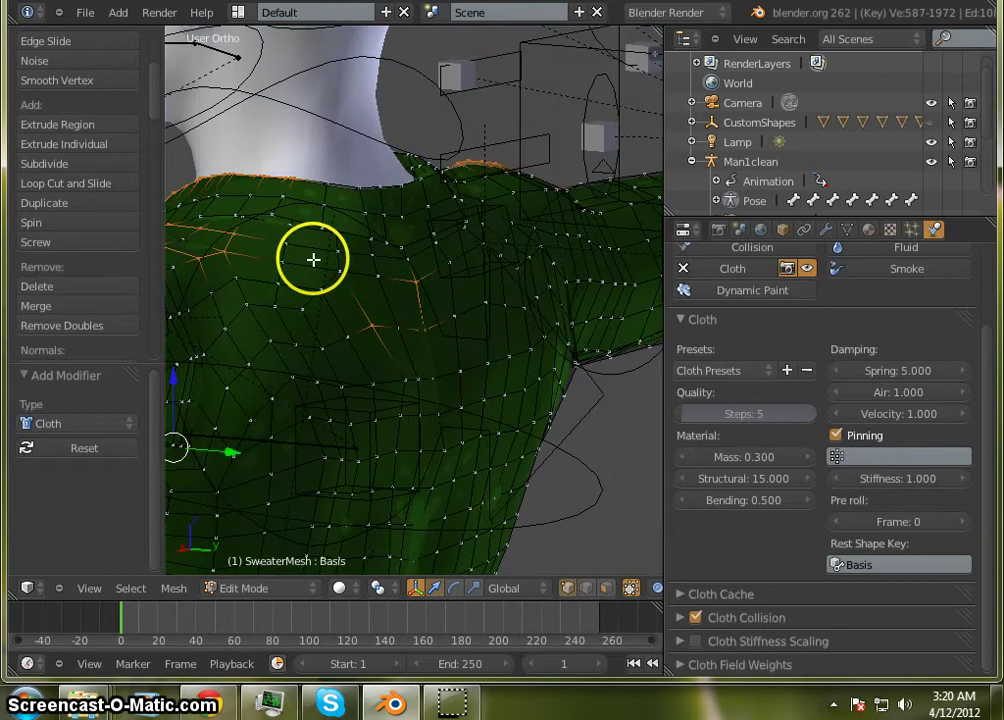
{"action": "middle_click_drag", "start_coordinate": [277, 277], "coordinate": [556, 341]}
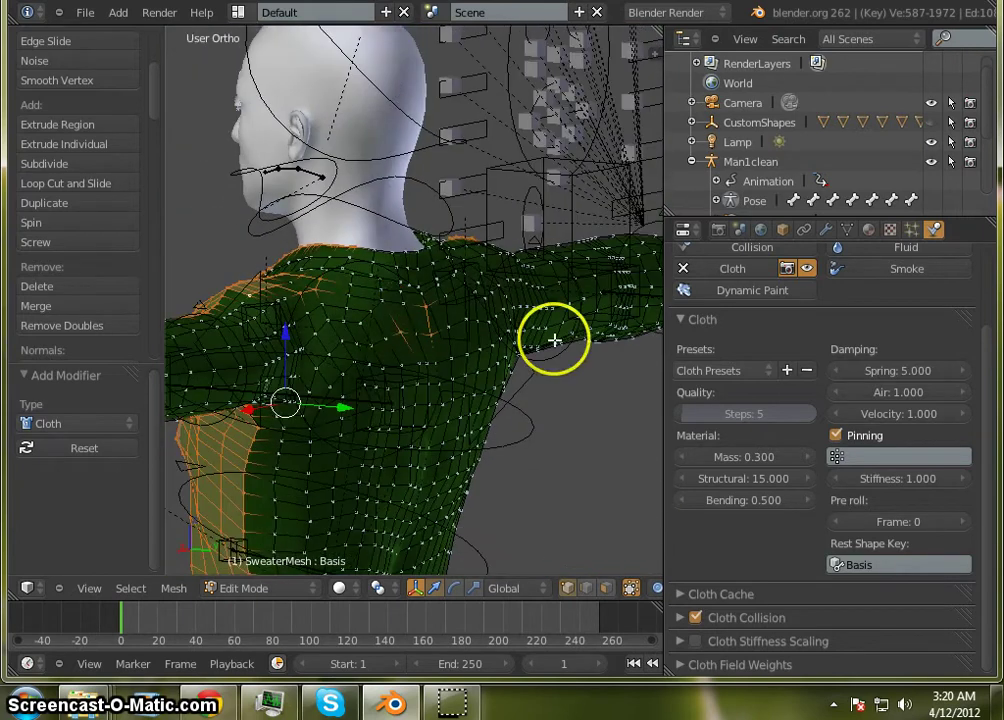
{"action": "left_click", "coordinate": [532, 289]}
{"action": "middle_click_drag", "start_coordinate": [532, 289], "coordinate": [290, 360]}
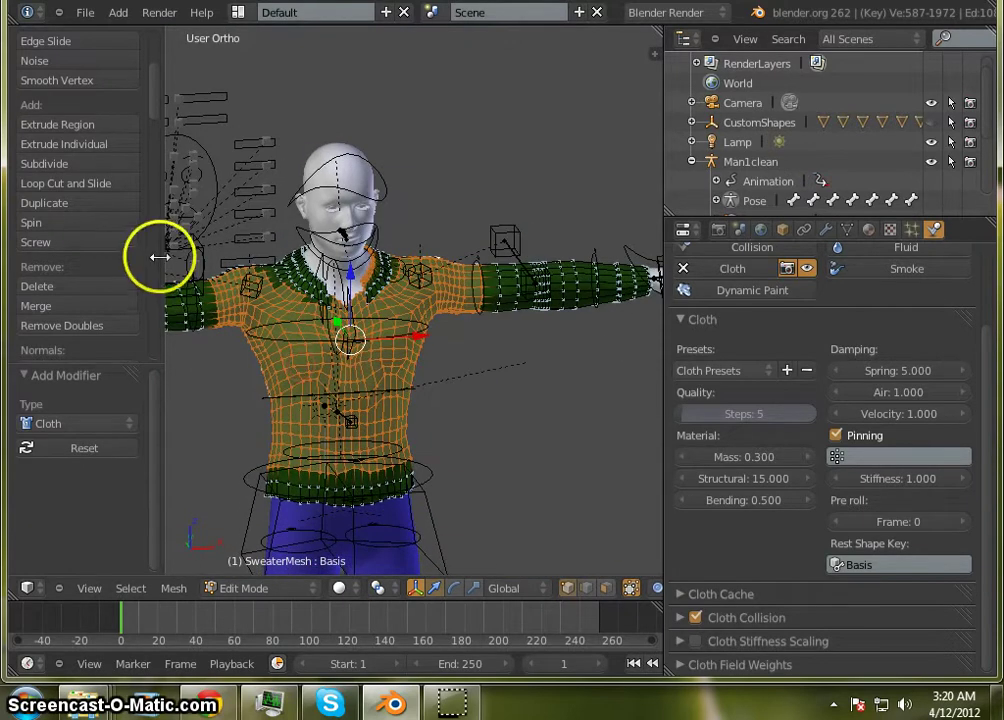
{"action": "right_click_drag", "start_coordinate": [199, 249], "coordinate": [205, 216]}
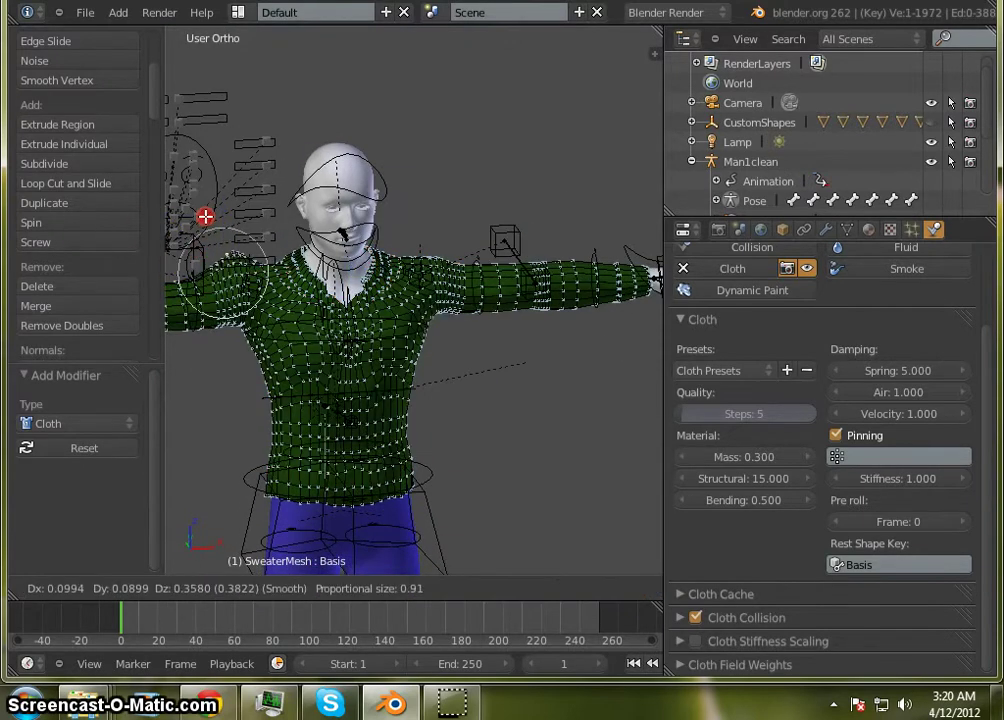
{"action": "left_click", "coordinate": [205, 248]}
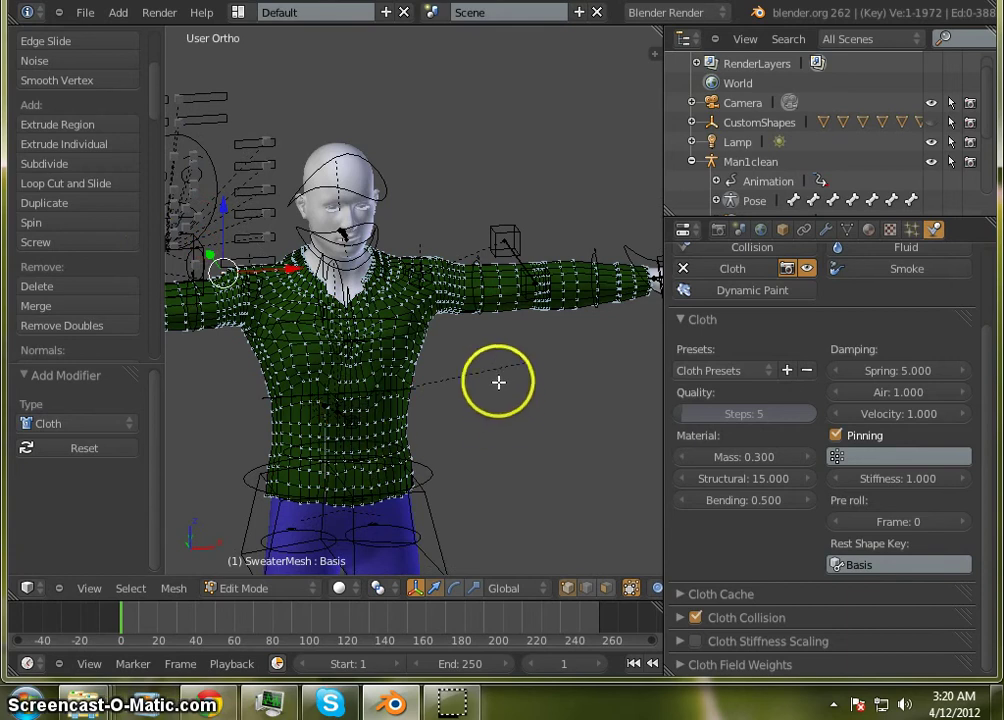
{"action": "key", "text": "ctrl+z"}
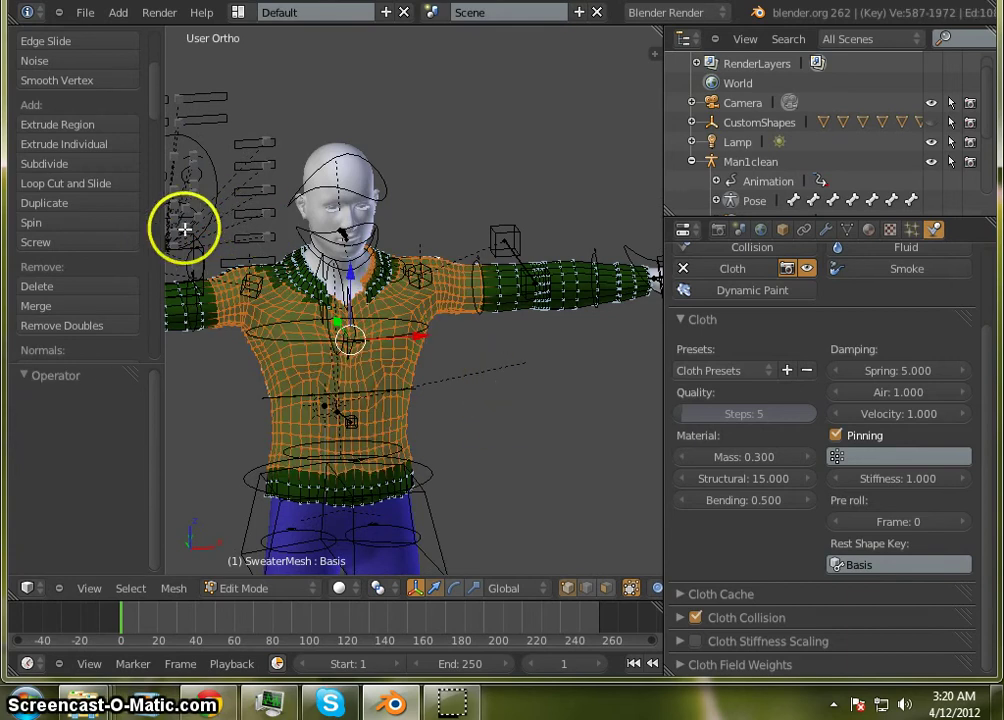
Step: Lasso the unselected patch of vertices between the collar and the character's right shoulder into the selection
{"action": "scroll", "coordinate": [269, 248], "scroll_direction": "up", "scroll_amount": 8}
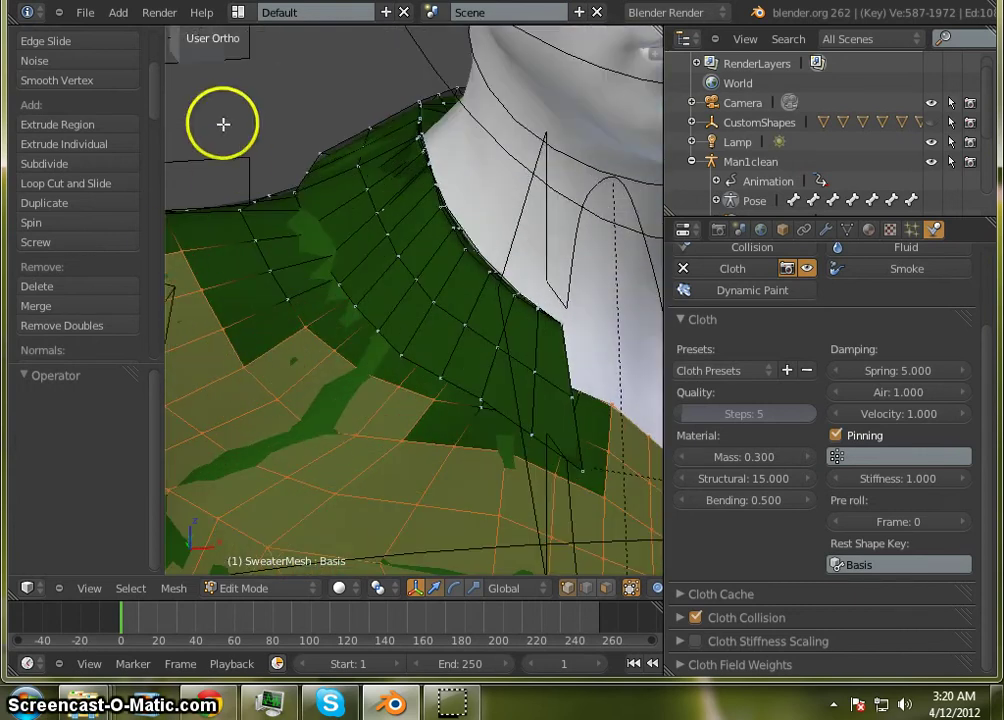
{"action": "scroll", "coordinate": [410, 233], "scroll_direction": "down", "scroll_amount": 8}
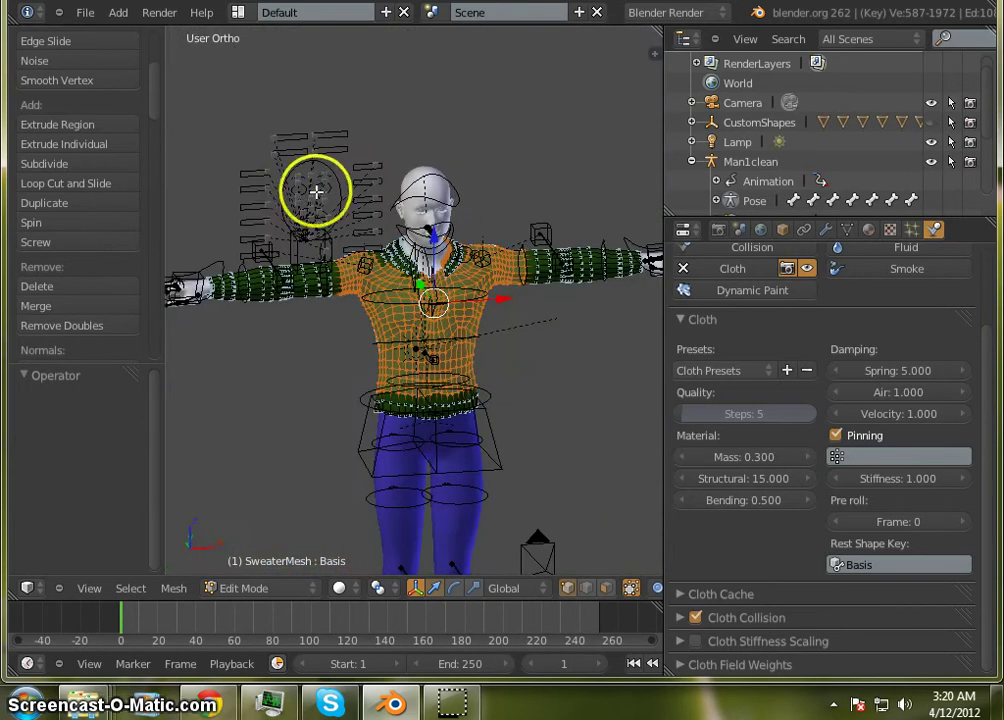
{"action": "scroll", "coordinate": [357, 313], "scroll_direction": "up", "scroll_amount": 2}
{"action": "scroll", "coordinate": [357, 313], "scroll_direction": "up", "scroll_amount": 8}
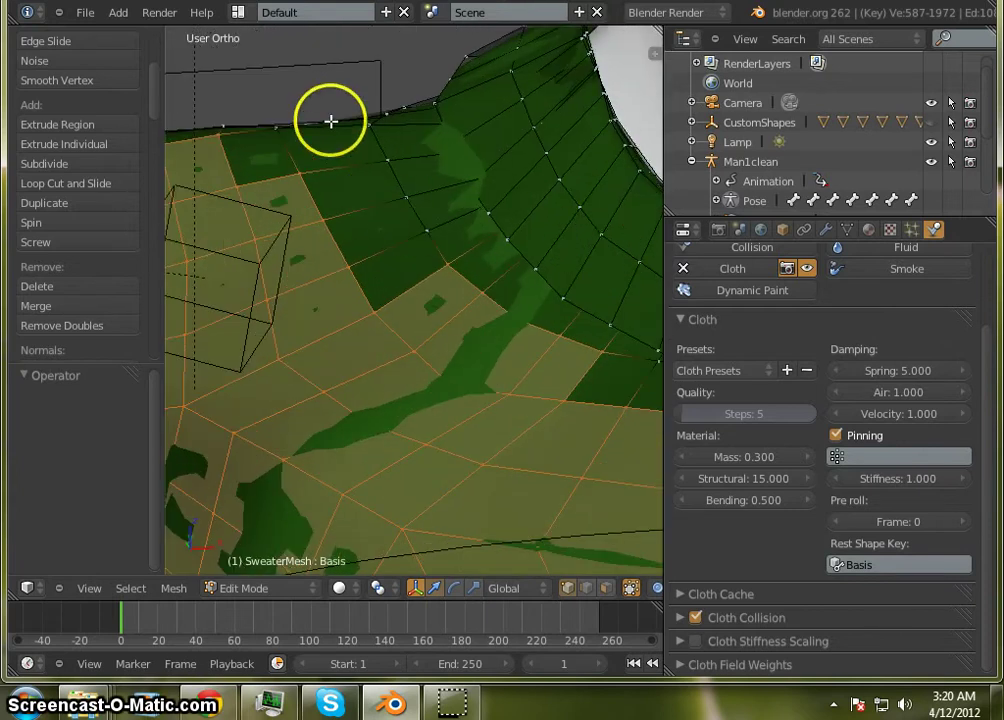
{"action": "scroll", "coordinate": [457, 204], "scroll_direction": "up", "scroll_amount": 2}
{"action": "scroll", "coordinate": [464, 204], "scroll_direction": "down", "scroll_amount": 2}
{"action": "scroll", "coordinate": [478, 201], "scroll_direction": "up", "scroll_amount": 2}
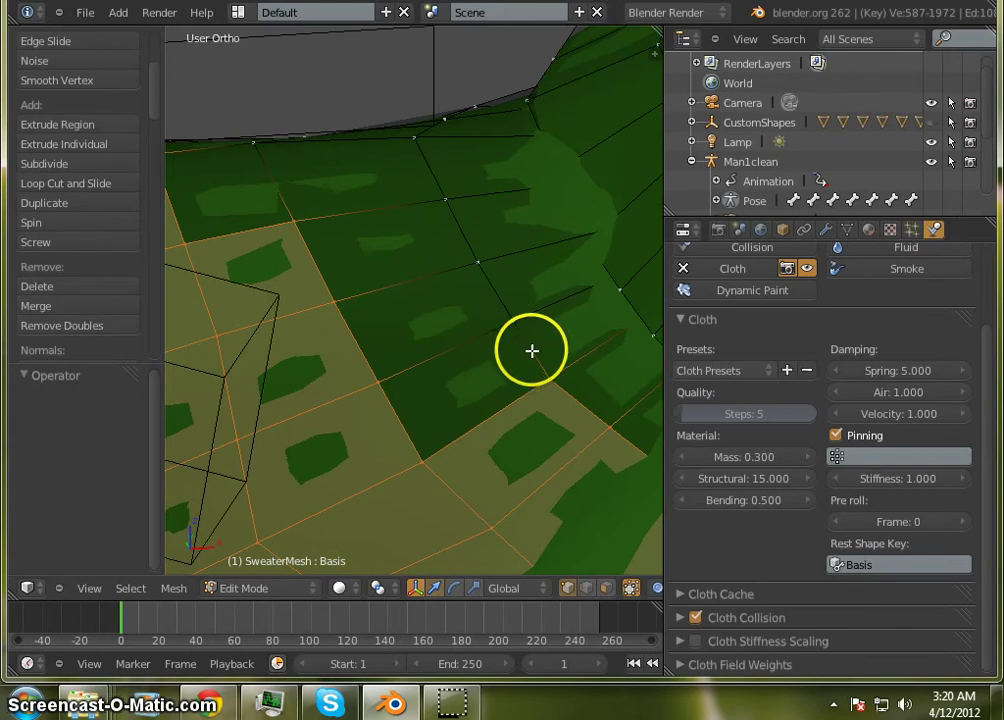
{"action": "mouse_move", "coordinate": [523, 236]}
{"action": "left_mouse_down", "text": "ctrl"}
{"action": "mouse_move", "coordinate": [475, 87]}
{"action": "mouse_move", "coordinate": [316, 81]}
{"action": "mouse_move", "coordinate": [285, 235]}
{"action": "mouse_move", "coordinate": [427, 341]}
{"action": "left_mouse_up", "text": "ctrl"}
{"action": "scroll", "coordinate": [476, 261], "scroll_direction": "down", "scroll_amount": 6}
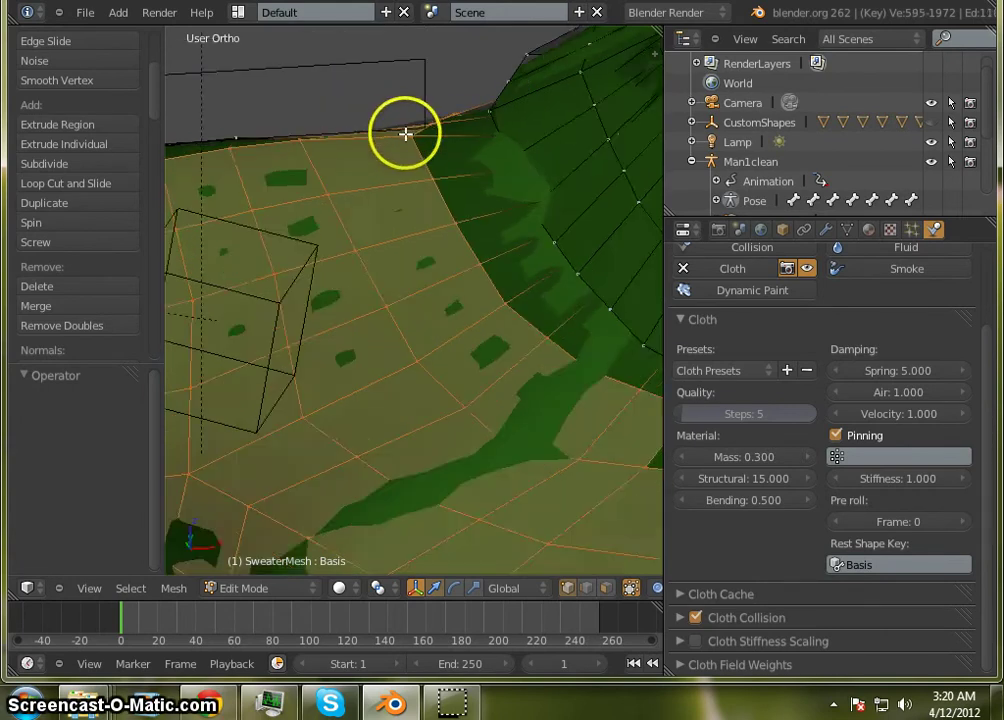
Step: Add the unselected vertices at the lower front of the collar, beside the V of the neckline, to the selection
{"action": "middle_click_drag", "start_coordinate": [553, 343], "coordinate": [605, 287]}
{"action": "scroll", "coordinate": [630, 262], "scroll_direction": "up", "scroll_amount": 4}
{"action": "scroll", "coordinate": [648, 255], "scroll_direction": "up", "scroll_amount": 2}
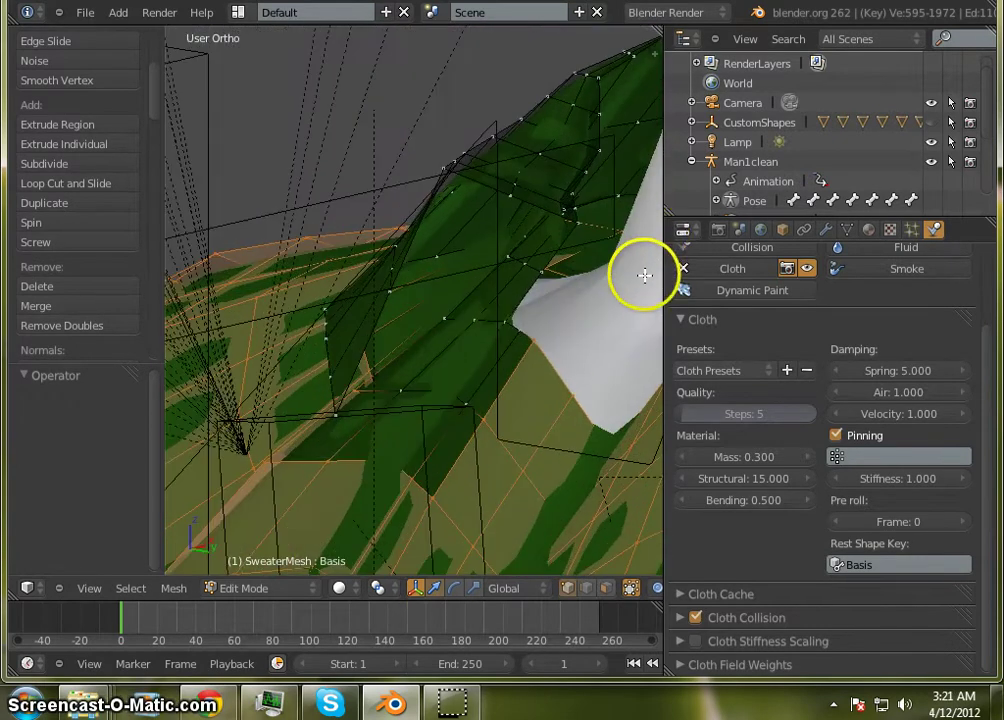
{"action": "mouse_move", "coordinate": [518, 347]}
{"action": "middle_mouse_down"}
{"action": "mouse_move", "coordinate": [542, 354]}
{"action": "mouse_move", "coordinate": [510, 354]}
{"action": "mouse_move", "coordinate": [520, 361]}
{"action": "middle_mouse_up"}
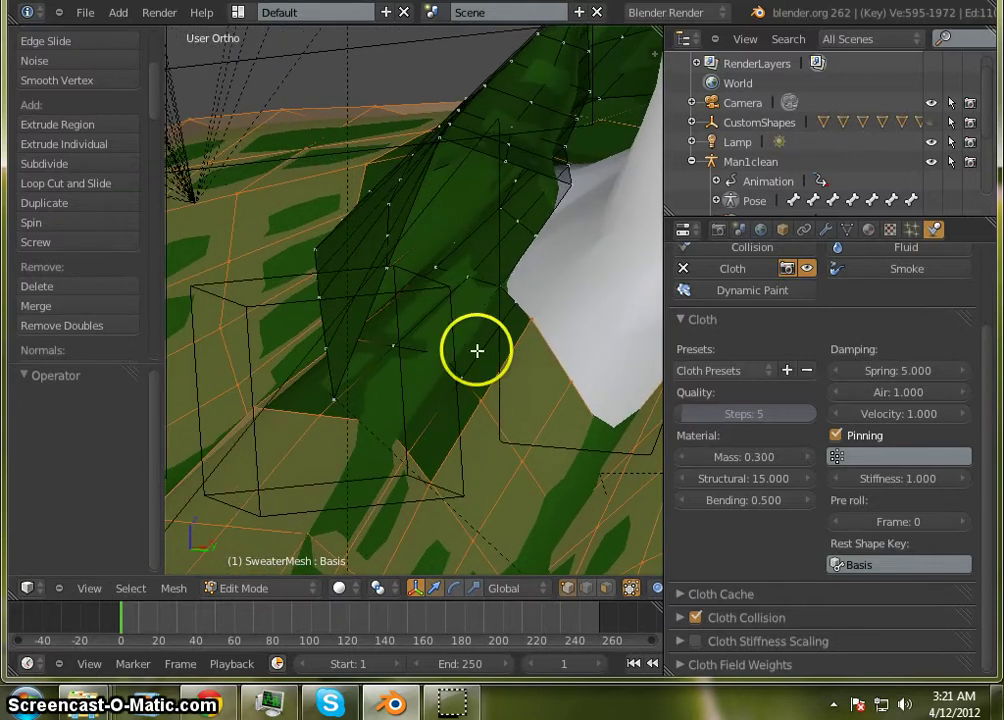
{"action": "right_click", "coordinate": [452, 370], "text": "shift"}
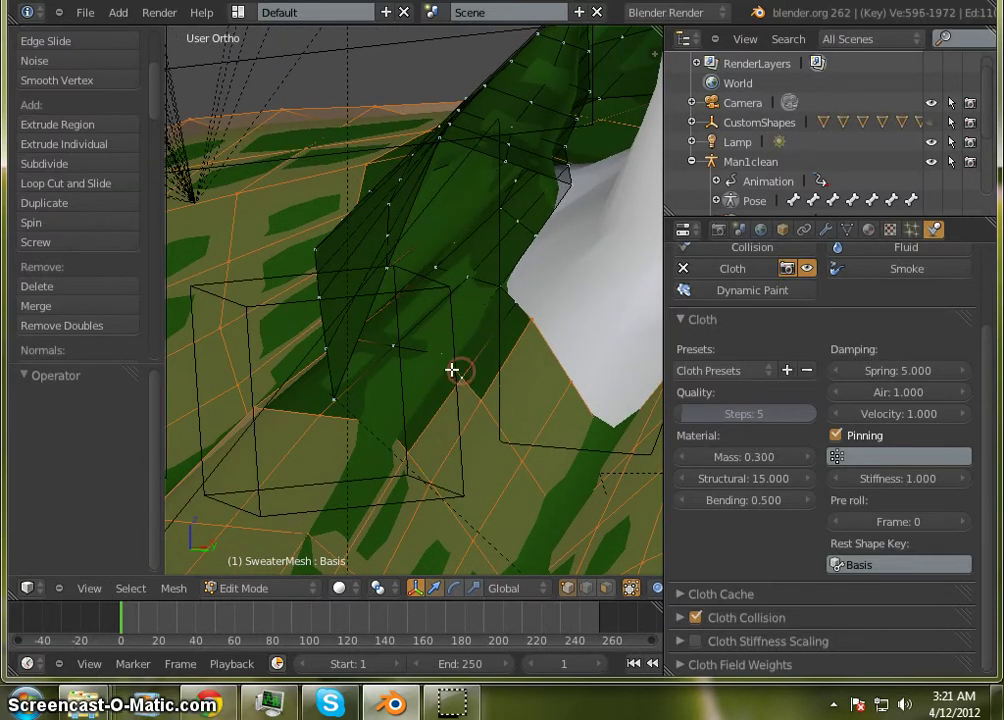
{"action": "right_click", "coordinate": [406, 451], "text": "shift"}
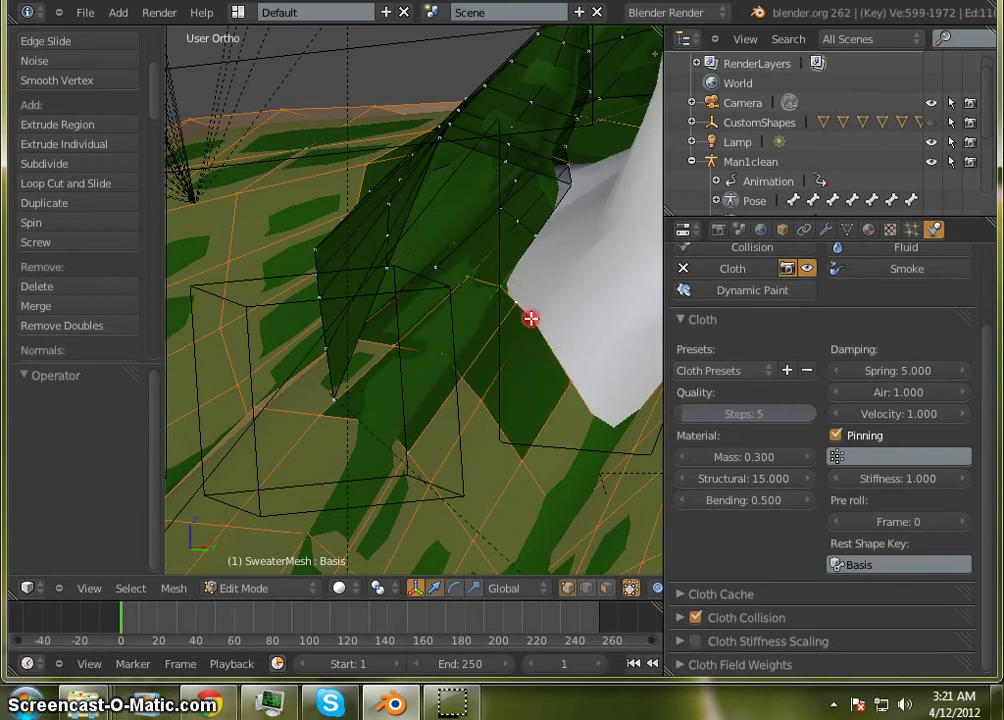
{"action": "right_click", "coordinate": [524, 313], "text": "shift"}
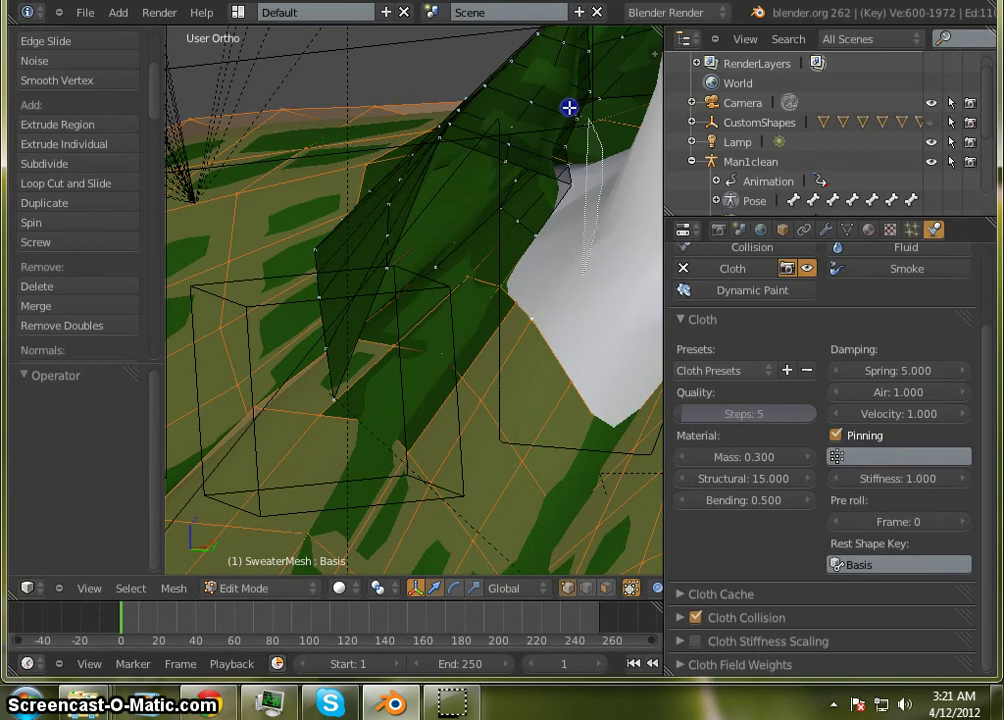
Step: Add the vertices on the inner edge and upper face of the collar's right front to the selection
{"action": "mouse_move", "coordinate": [524, 117]}
{"action": "left_mouse_down", "text": "ctrl"}
{"action": "mouse_move", "coordinate": [486, 164]}
{"action": "mouse_move", "coordinate": [464, 248]}
{"action": "left_mouse_up", "text": "ctrl"}
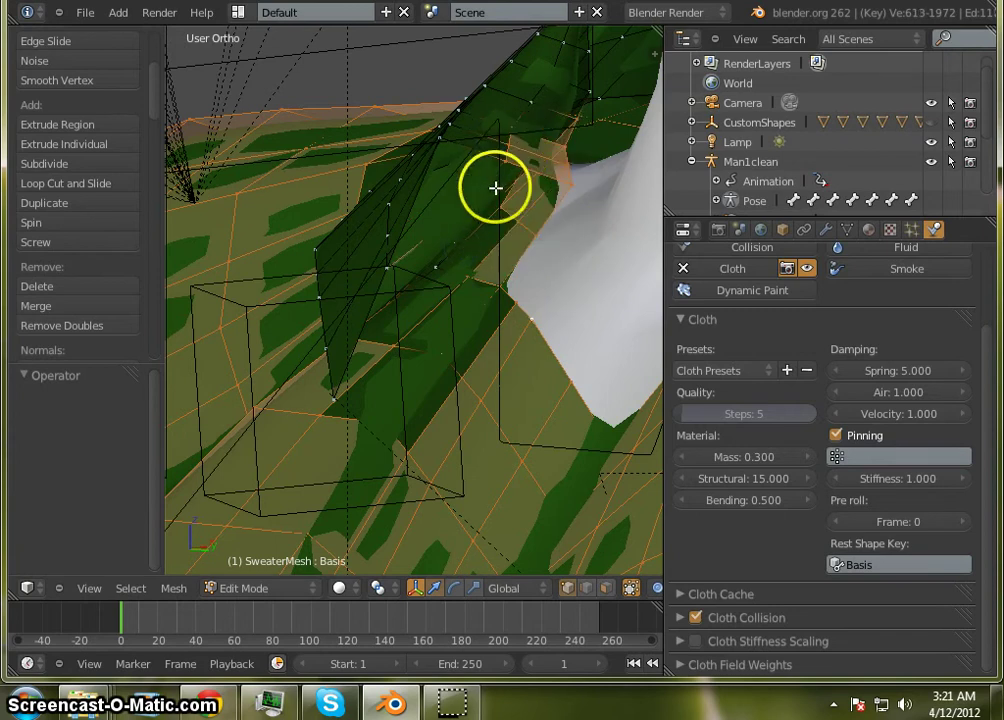
{"action": "middle_click_drag", "start_coordinate": [523, 237], "coordinate": [417, 276]}
{"action": "scroll", "coordinate": [416, 270], "scroll_direction": "down", "scroll_amount": 1}
{"action": "middle_click_drag", "start_coordinate": [405, 192], "coordinate": [452, 350]}
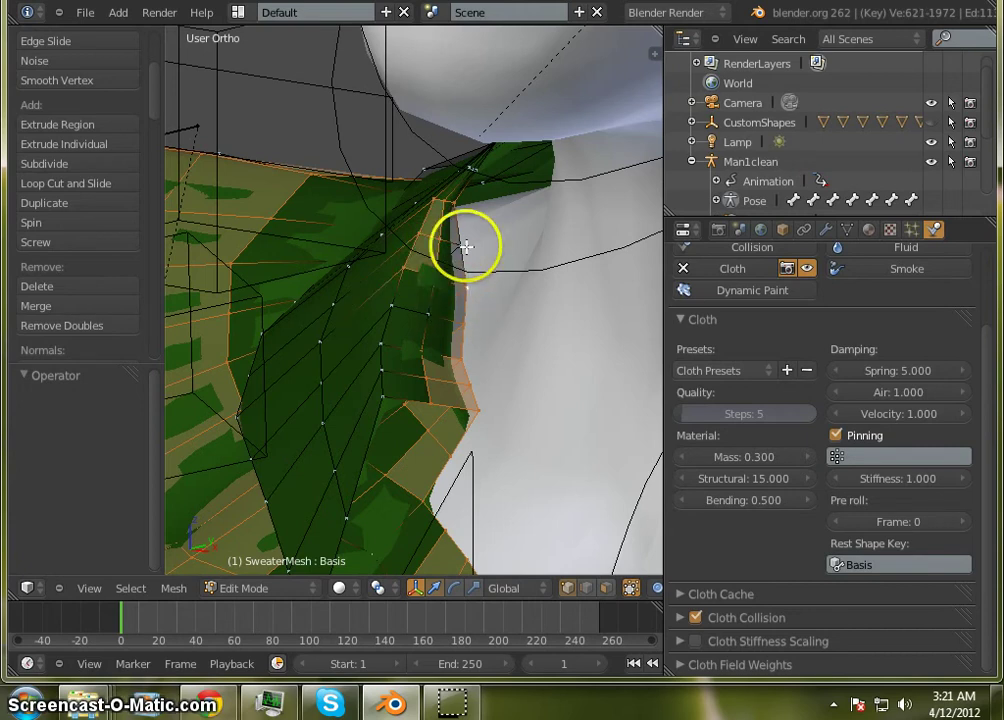
{"action": "right_click", "coordinate": [461, 248], "text": "shift"}
{"action": "right_click", "coordinate": [423, 309], "text": "shift"}
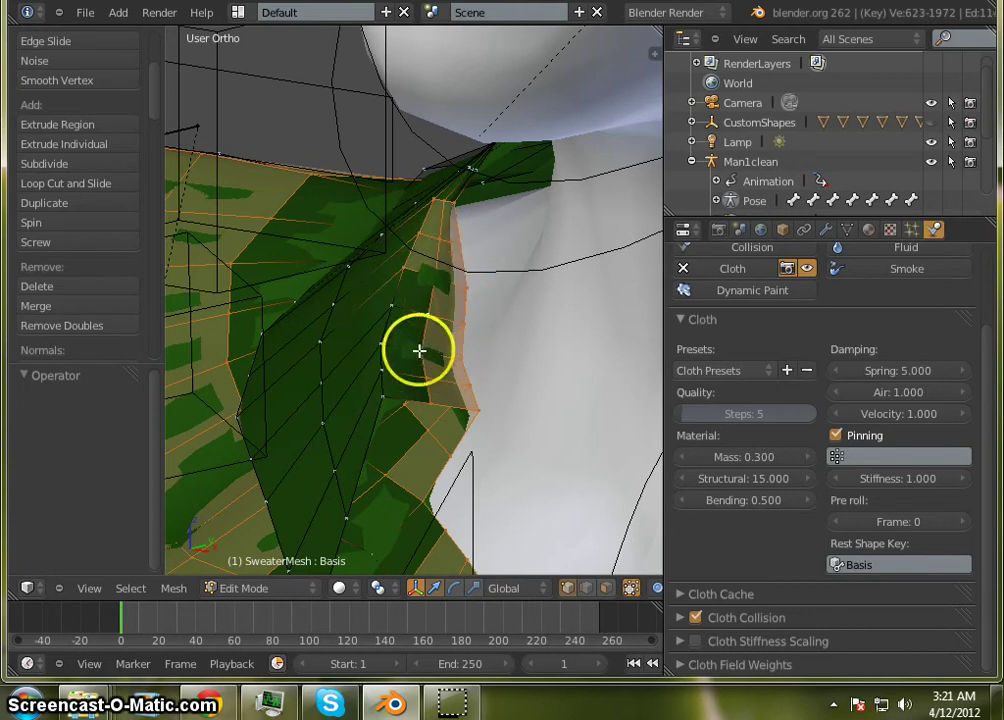
{"action": "right_click", "coordinate": [392, 308], "text": "shift"}
{"action": "right_click", "coordinate": [376, 343], "text": "shift"}
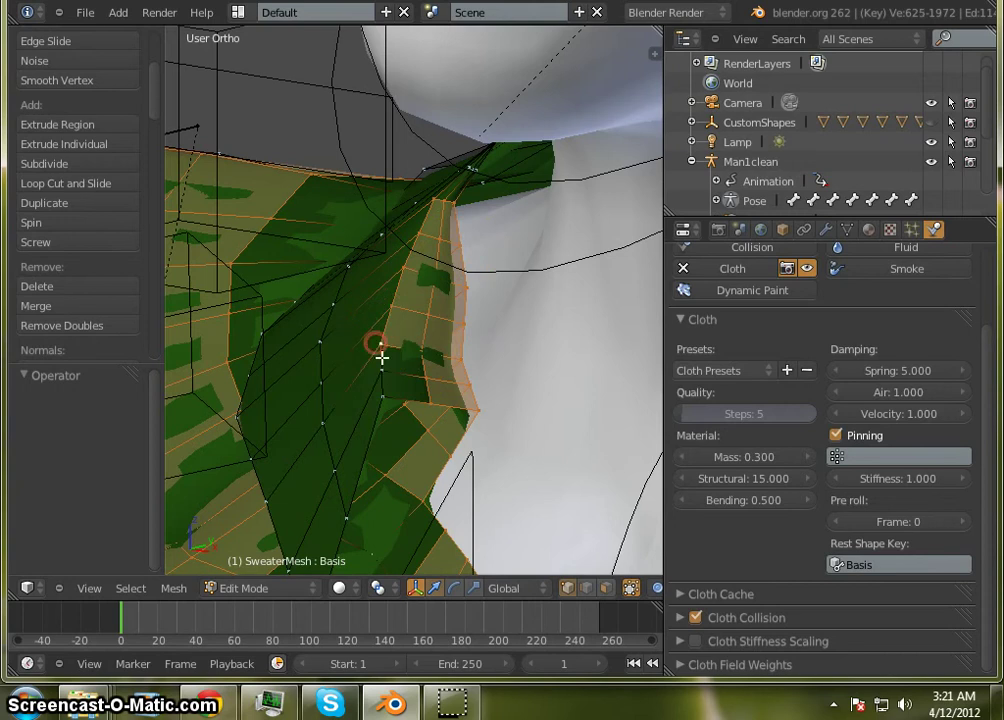
{"action": "right_click", "coordinate": [384, 397], "text": "shift"}
Step: Extend the selection along the collar's rim up the right side of the neck
{"action": "middle_click_drag", "start_coordinate": [477, 354], "coordinate": [551, 379]}
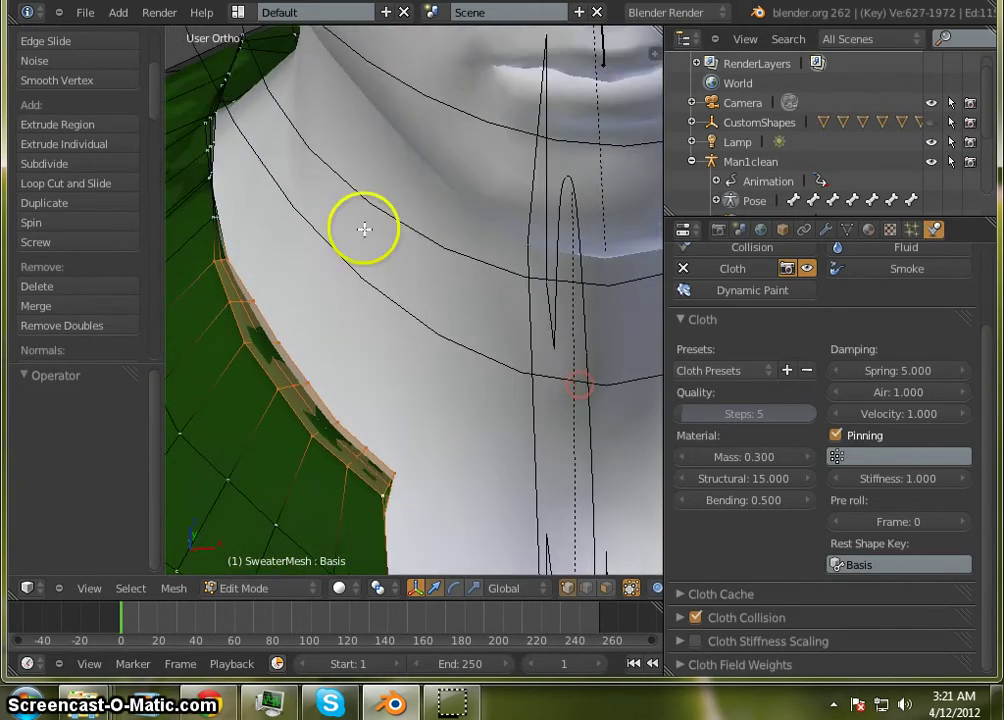
{"action": "middle_click_drag", "start_coordinate": [323, 180], "coordinate": [411, 264], "text": "shift"}
{"action": "middle_click_drag", "start_coordinate": [329, 285], "coordinate": [405, 274], "text": "shift"}
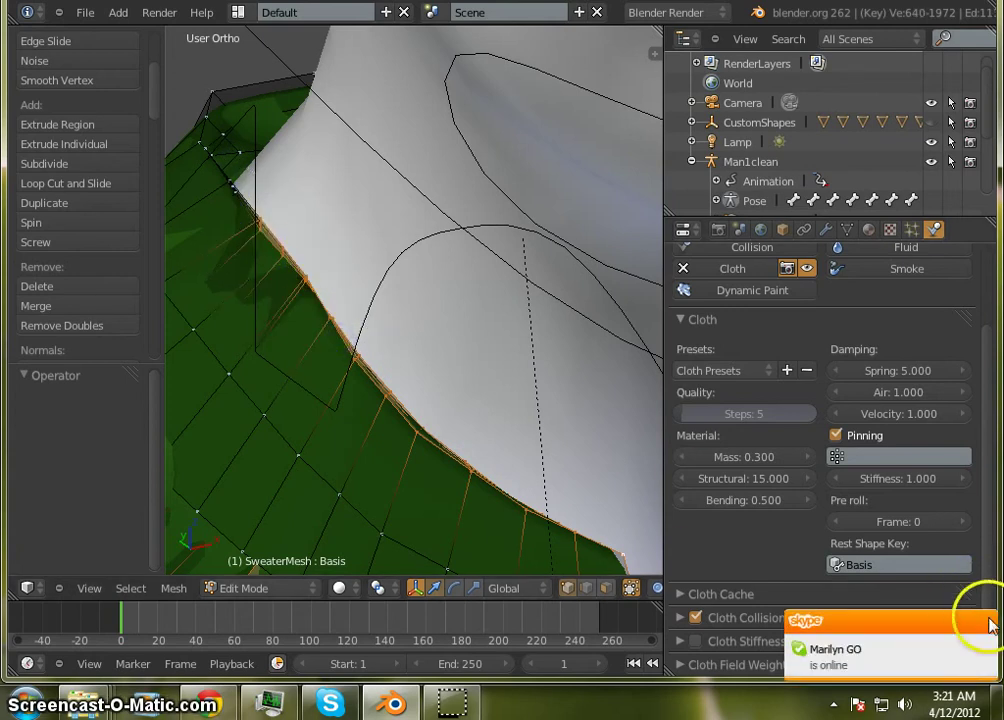
Step: Add the unselected vertices in the fold beneath the collar's outer edge to the selection
{"action": "middle_click_drag", "start_coordinate": [301, 325], "coordinate": [408, 240]}
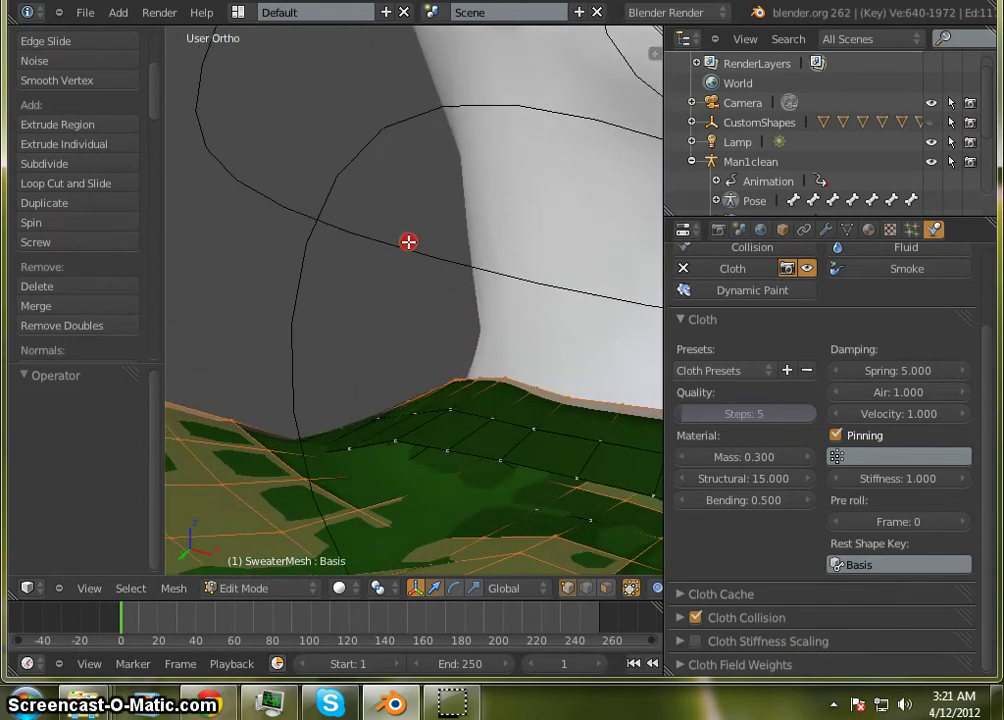
{"action": "left_click", "coordinate": [589, 523]}
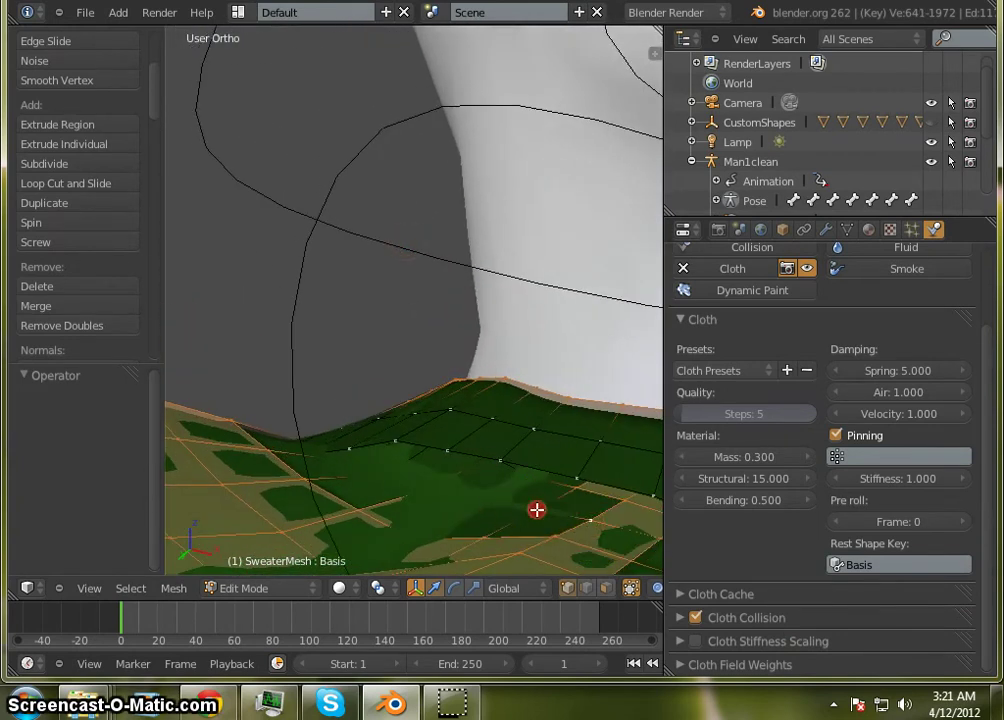
{"action": "right_click", "coordinate": [537, 510], "text": "shift"}
{"action": "middle_click_drag", "start_coordinate": [480, 518], "coordinate": [509, 467]}
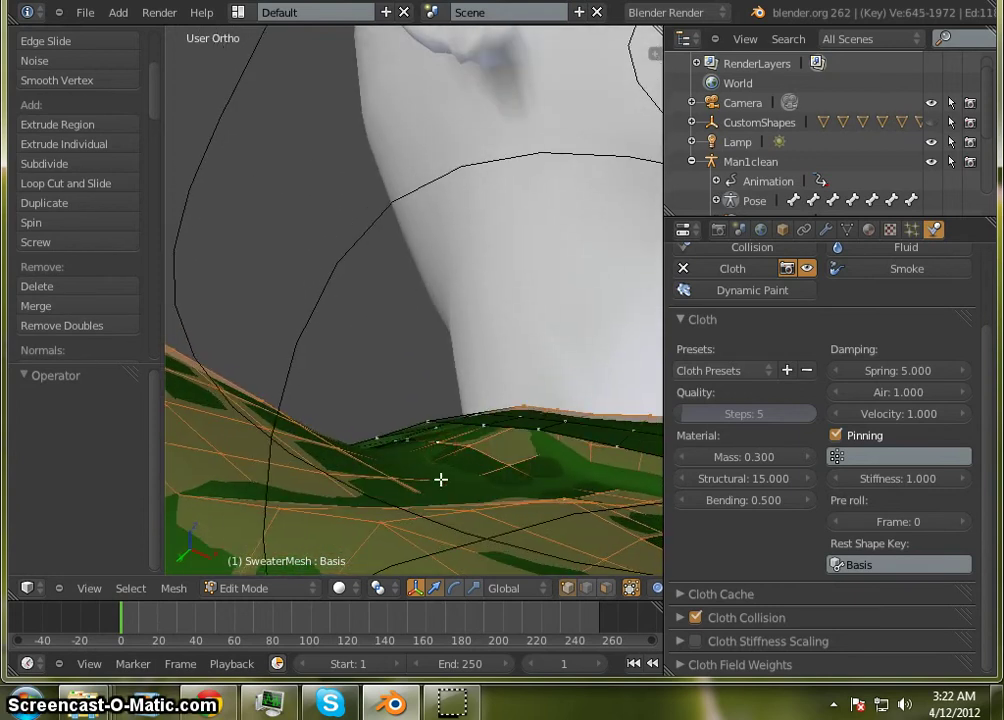
{"action": "middle_click_drag", "start_coordinate": [441, 480], "coordinate": [461, 548]}
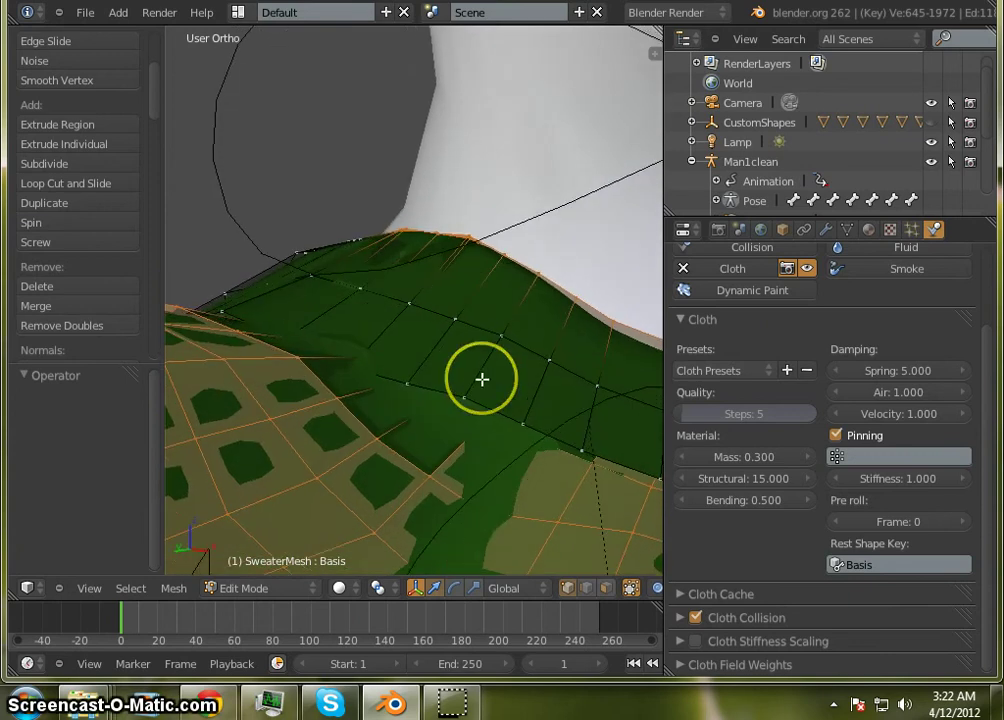
Step: Switch to wireframe shading and add more hidden vertices where the collar overlaps the right shoulder
{"action": "key", "text": "z"}
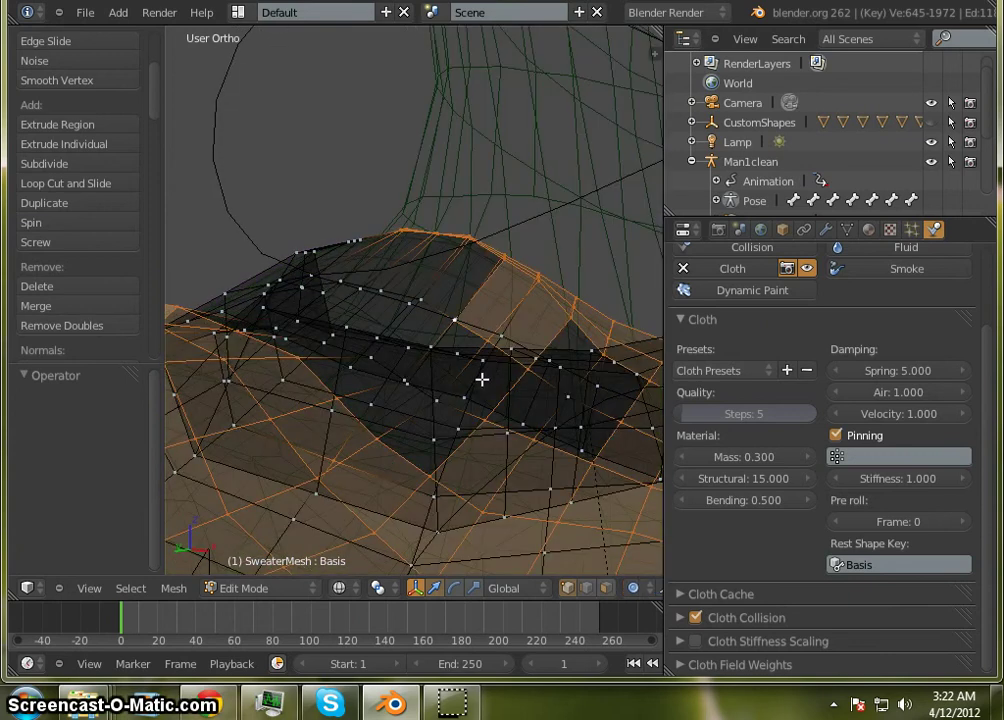
{"action": "scroll", "coordinate": [377, 311], "scroll_direction": "up", "scroll_amount": 2}
{"action": "scroll", "coordinate": [377, 311], "scroll_direction": "down", "scroll_amount": 5}
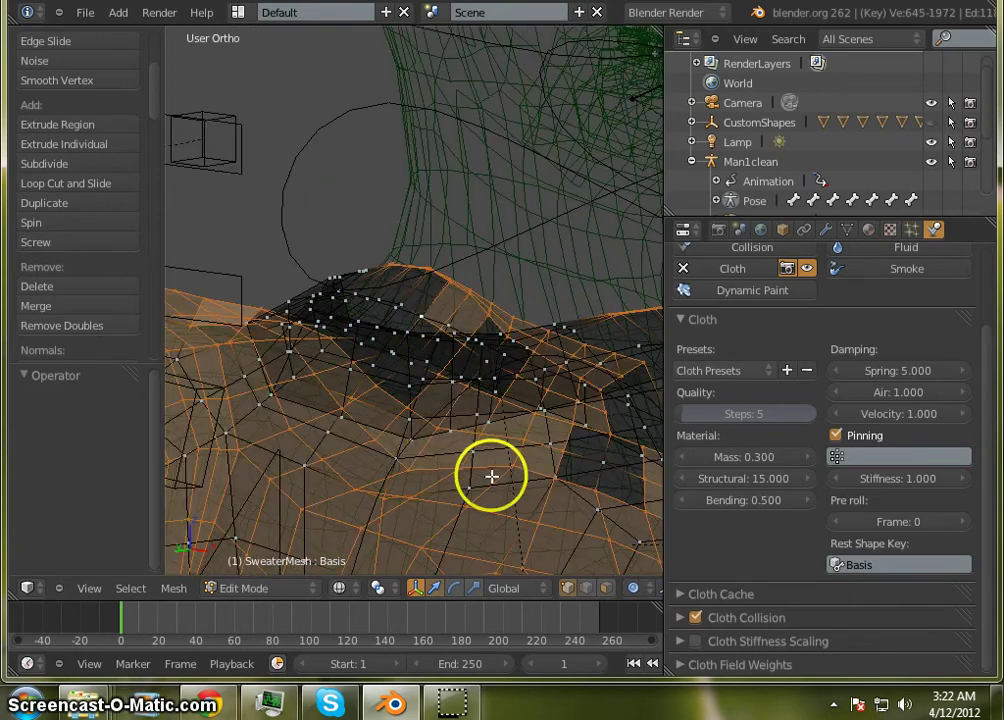
{"action": "middle_click_drag", "start_coordinate": [491, 475], "coordinate": [433, 380]}
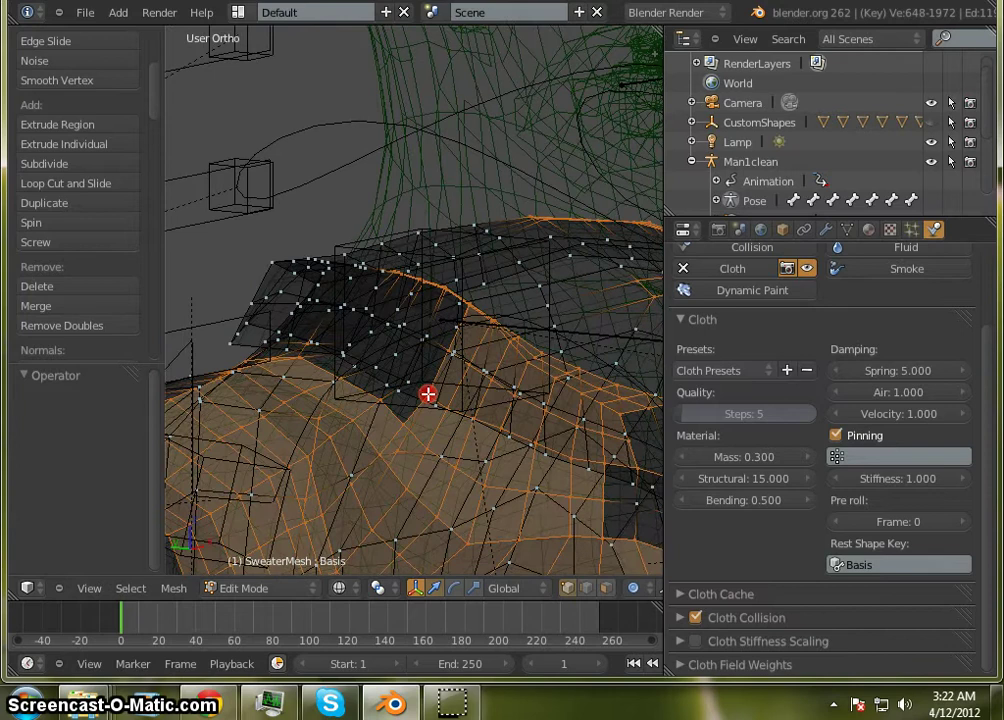
{"action": "left_click", "coordinate": [413, 381]}
{"action": "middle_click_drag", "start_coordinate": [405, 453], "coordinate": [406, 479]}
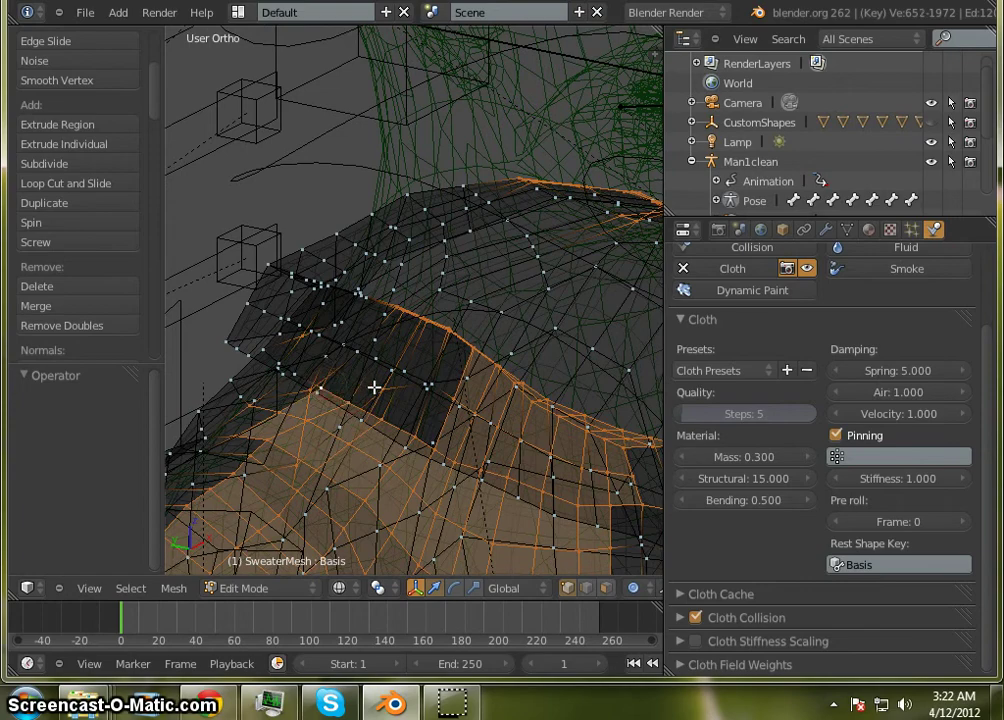
Step: Examine the wireframe around the collar and both shoulders for vertices missing from the selection
{"action": "middle_click_drag", "start_coordinate": [327, 452], "coordinate": [289, 529]}
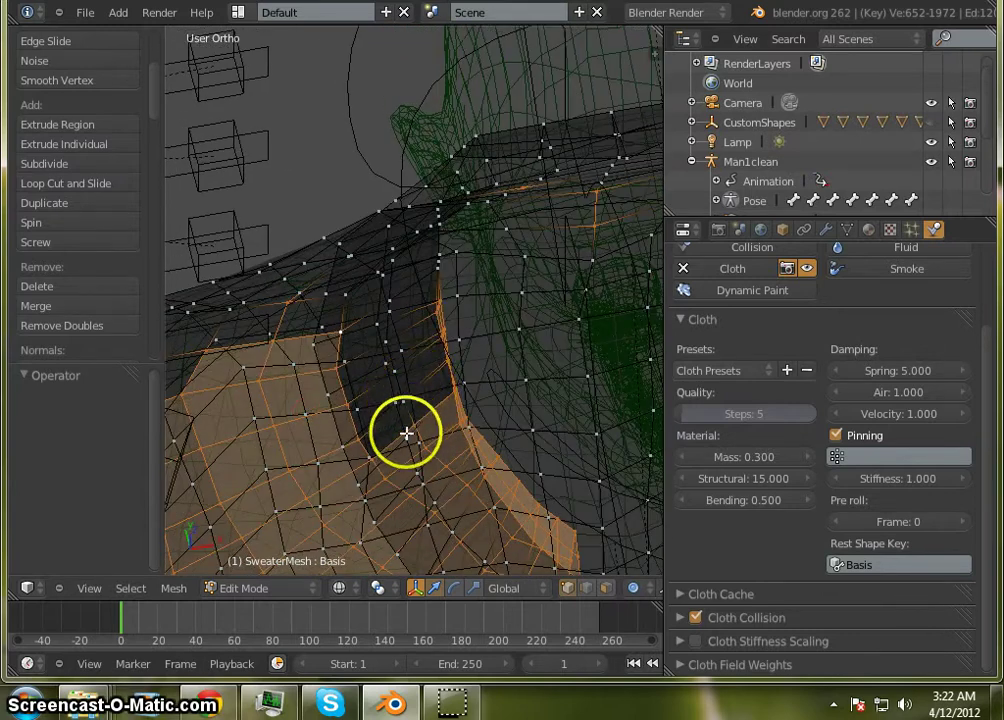
{"action": "middle_click_drag", "start_coordinate": [432, 403], "coordinate": [398, 438]}
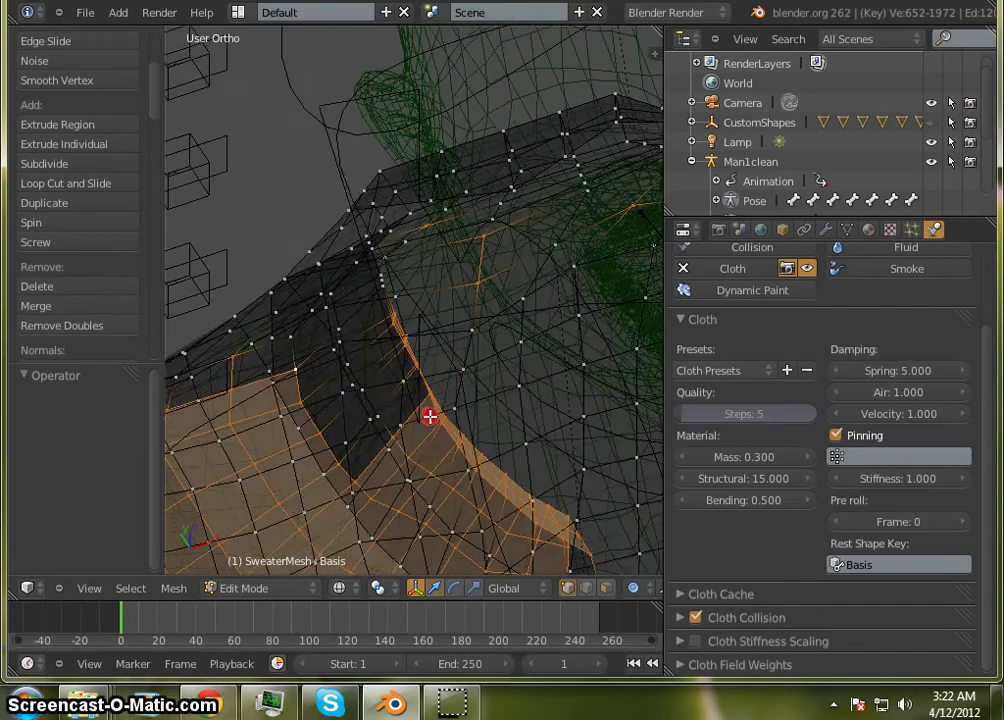
{"action": "middle_click_drag", "start_coordinate": [443, 380], "coordinate": [527, 342]}
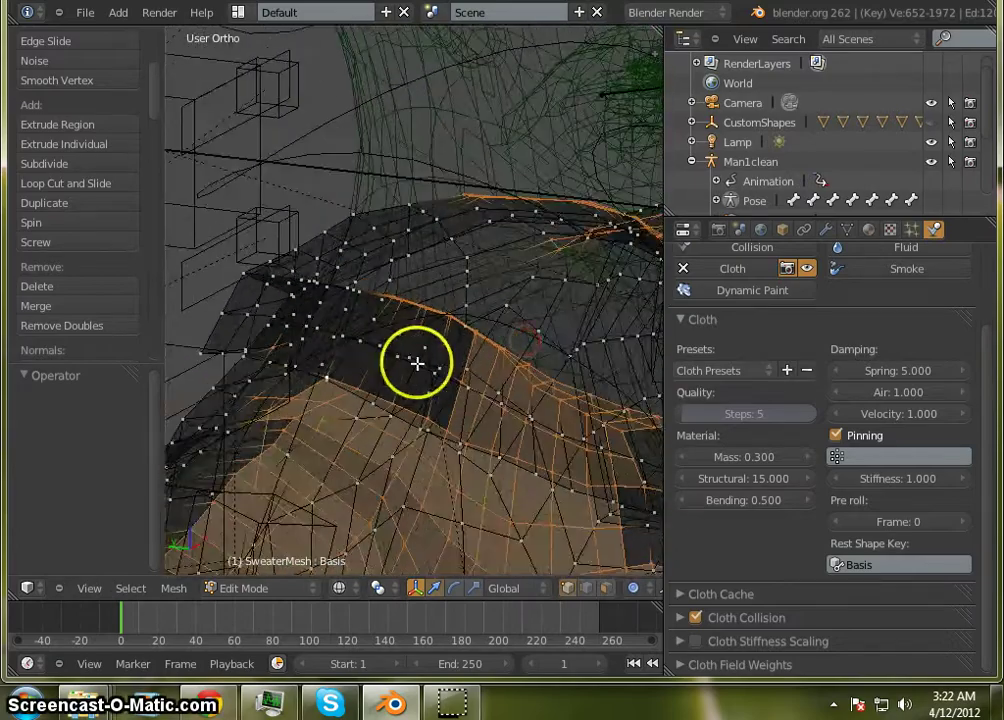
{"action": "scroll", "coordinate": [430, 385], "scroll_direction": "up", "scroll_amount": 3}
{"action": "middle_click_drag", "start_coordinate": [399, 469], "coordinate": [520, 438]}
{"action": "scroll", "coordinate": [403, 385], "scroll_direction": "down", "scroll_amount": 10}
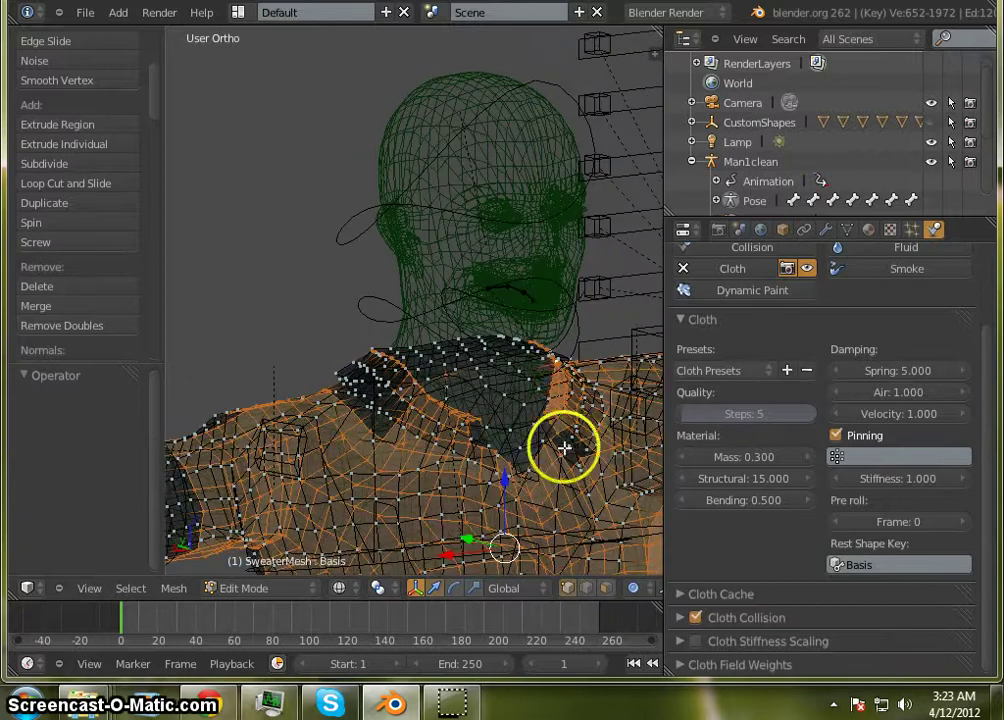
{"action": "middle_click_drag", "start_coordinate": [567, 481], "coordinate": [570, 481]}
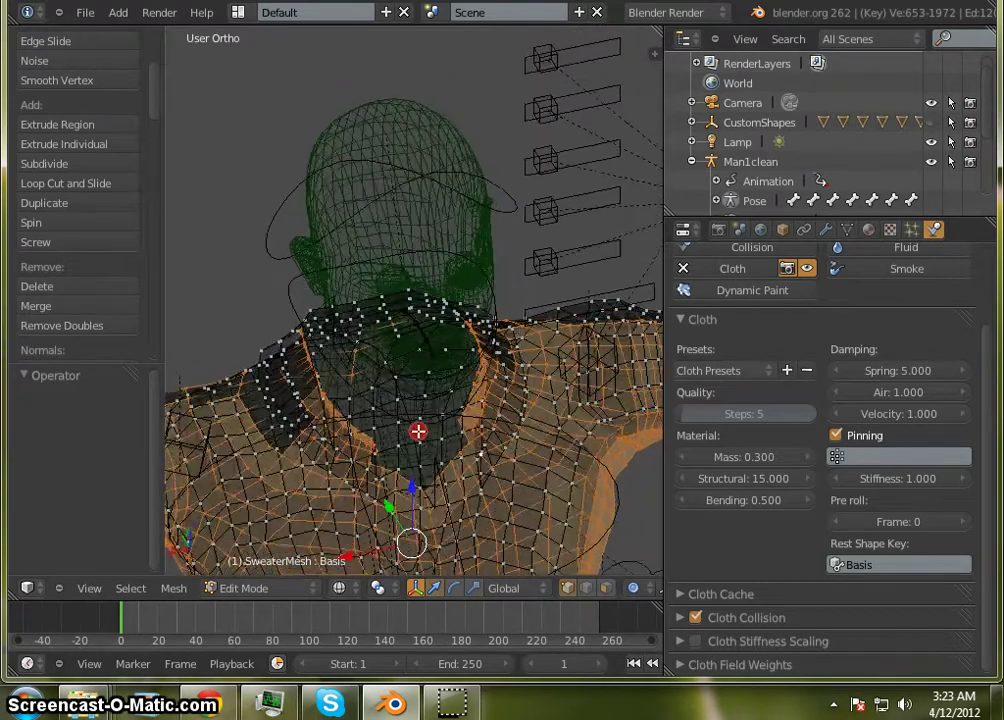
{"action": "mouse_move", "coordinate": [397, 413]}
{"action": "middle_mouse_down"}
{"action": "mouse_move", "coordinate": [376, 420]}
{"action": "mouse_move", "coordinate": [361, 448]}
{"action": "mouse_move", "coordinate": [352, 502]}
{"action": "mouse_move", "coordinate": [418, 557]}
{"action": "middle_mouse_up"}
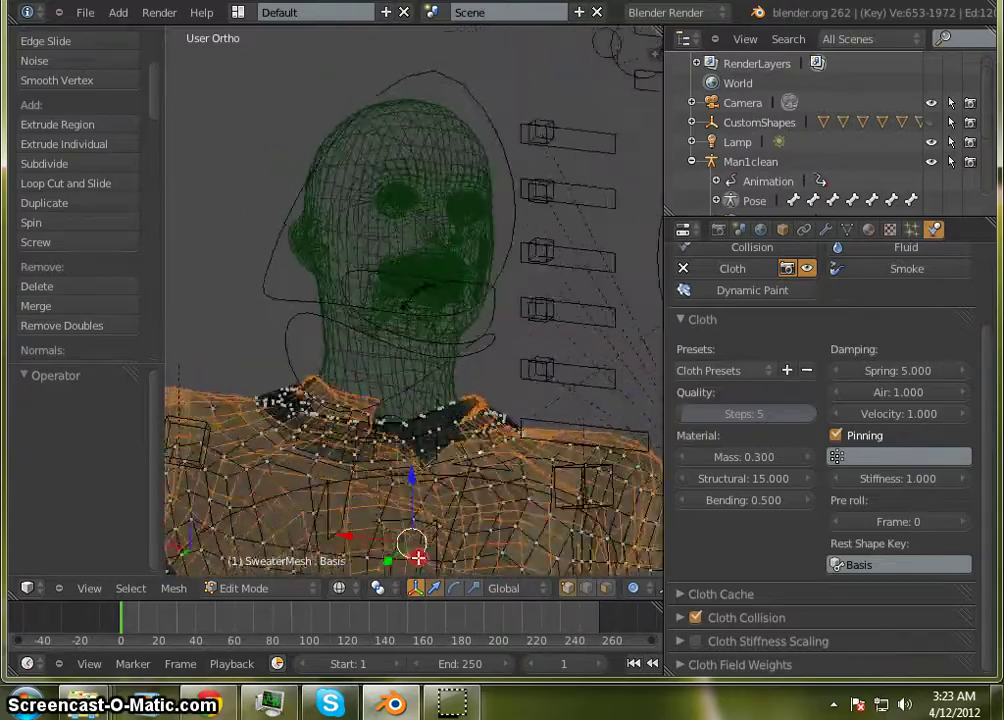
{"action": "mouse_move", "coordinate": [545, 562]}
{"action": "middle_mouse_down"}
{"action": "mouse_move", "coordinate": [634, 567]}
{"action": "mouse_move", "coordinate": [731, 608]}
{"action": "mouse_move", "coordinate": [764, 509]}
{"action": "mouse_move", "coordinate": [695, 538]}
{"action": "mouse_move", "coordinate": [722, 549]}
{"action": "mouse_move", "coordinate": [737, 531]}
{"action": "mouse_move", "coordinate": [714, 548]}
{"action": "mouse_move", "coordinate": [735, 579]}
{"action": "mouse_move", "coordinate": [722, 561]}
{"action": "mouse_move", "coordinate": [613, 517]}
{"action": "mouse_move", "coordinate": [551, 520]}
{"action": "mouse_move", "coordinate": [520, 547]}
{"action": "mouse_move", "coordinate": [648, 531]}
{"action": "mouse_move", "coordinate": [858, 543]}
{"action": "middle_mouse_up"}
Step: Add the unselected vertices in the collar fold on the side of the neck to the selection
{"action": "scroll", "coordinate": [598, 377], "scroll_direction": "up", "scroll_amount": 6}
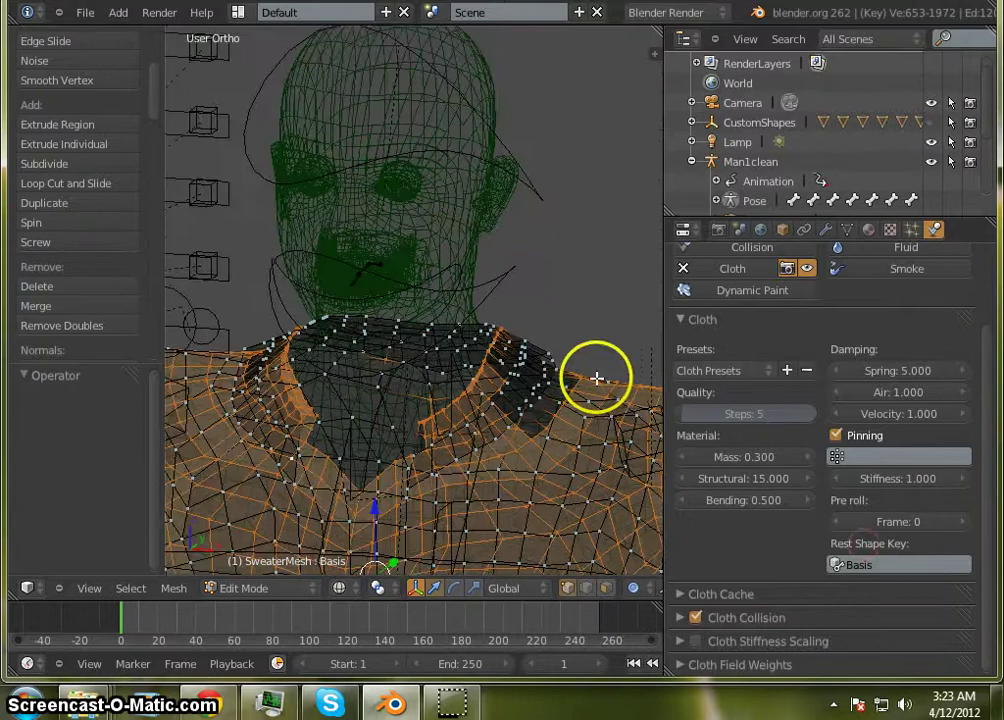
{"action": "scroll", "coordinate": [549, 413], "scroll_direction": "up", "scroll_amount": 3}
{"action": "left_click", "coordinate": [364, 450]}
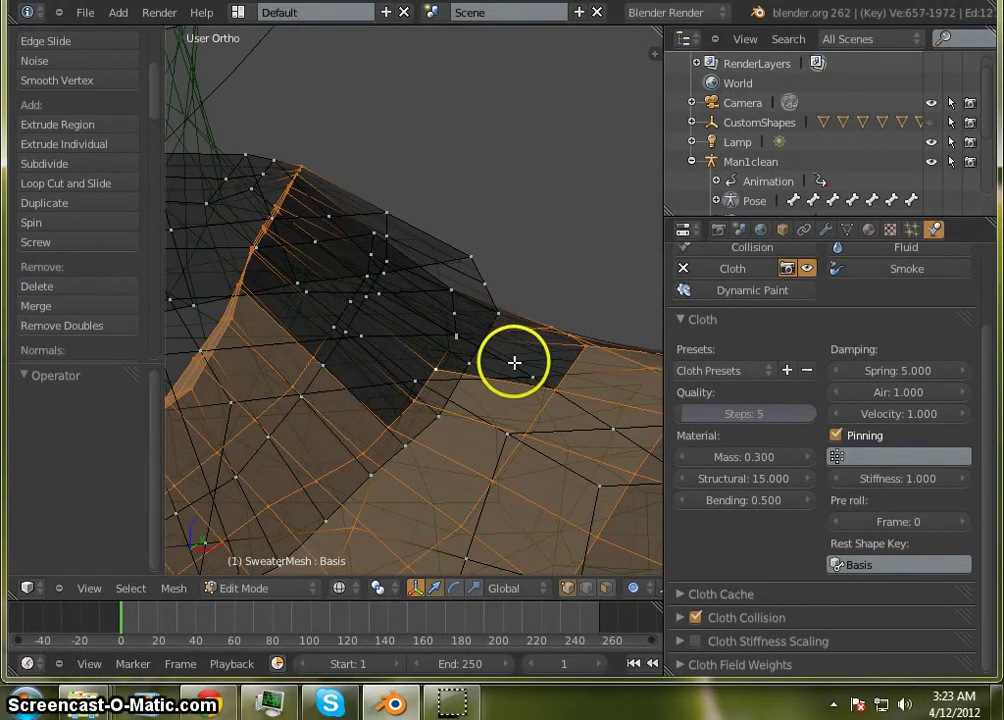
{"action": "middle_click_drag", "start_coordinate": [513, 366], "coordinate": [493, 393]}
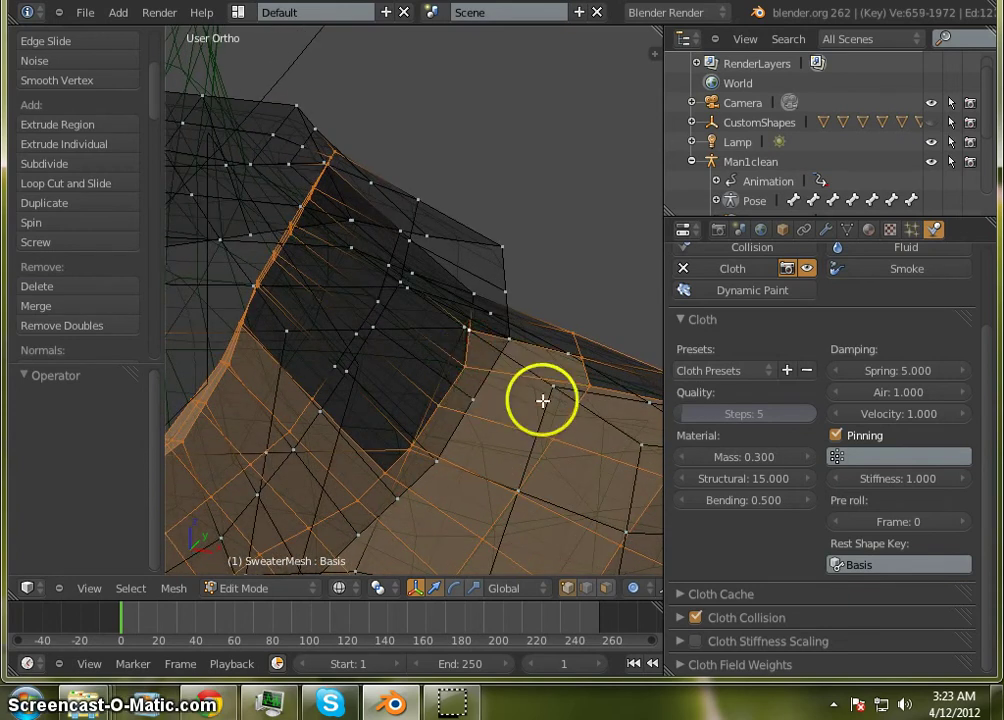
{"action": "right_click", "coordinate": [331, 363], "text": "shift"}
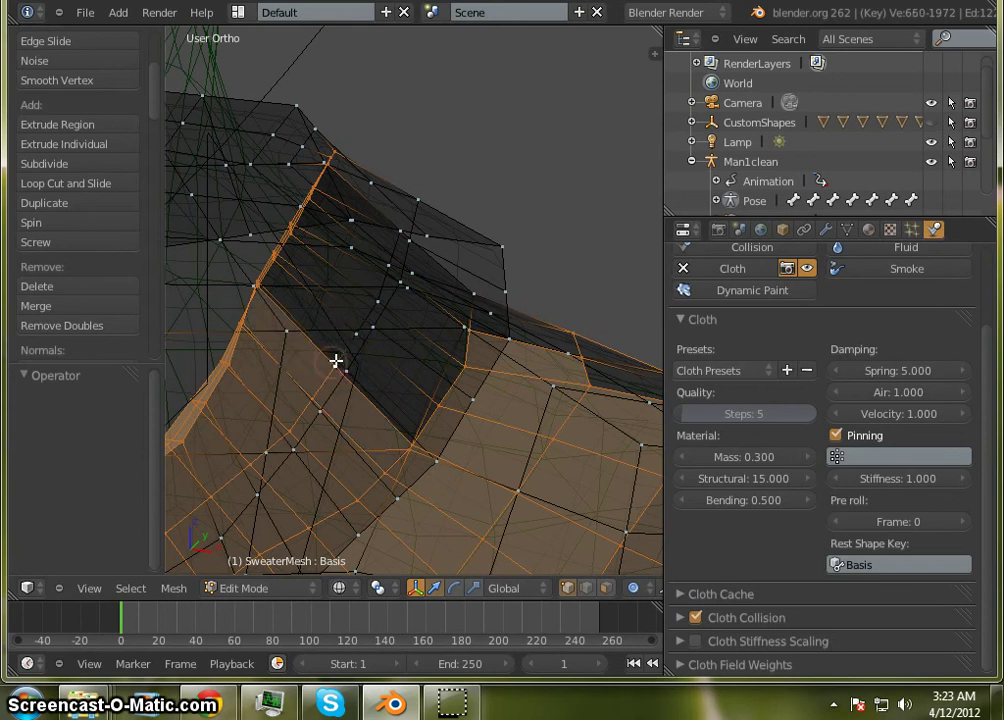
{"action": "right_click", "coordinate": [352, 337], "text": "shift"}
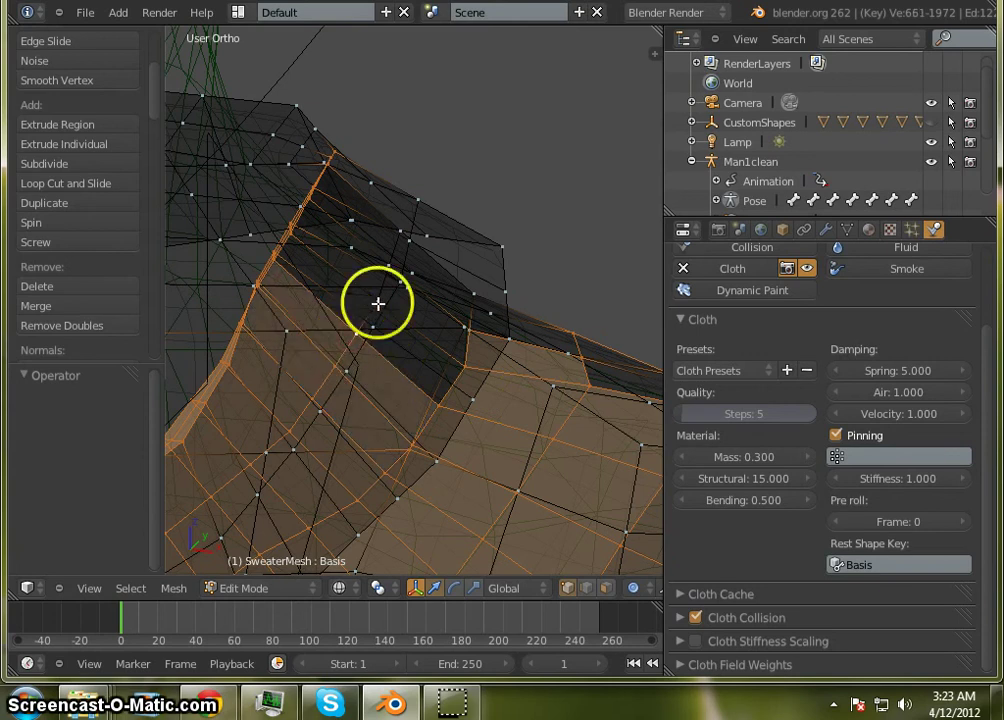
{"action": "right_click", "coordinate": [378, 300], "text": "shift"}
{"action": "right_click", "coordinate": [385, 267], "text": "shift"}
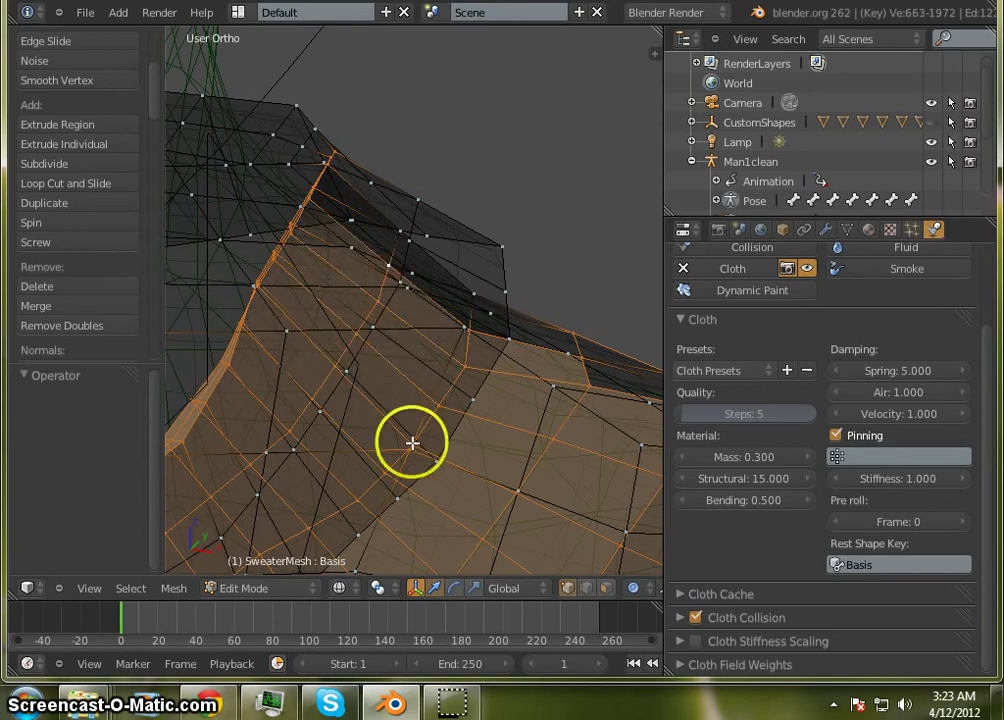
Step: Extend the selection through the collar fold towards the shoulder seam with the next hidden vertices
{"action": "middle_click_drag", "start_coordinate": [412, 443], "coordinate": [316, 476]}
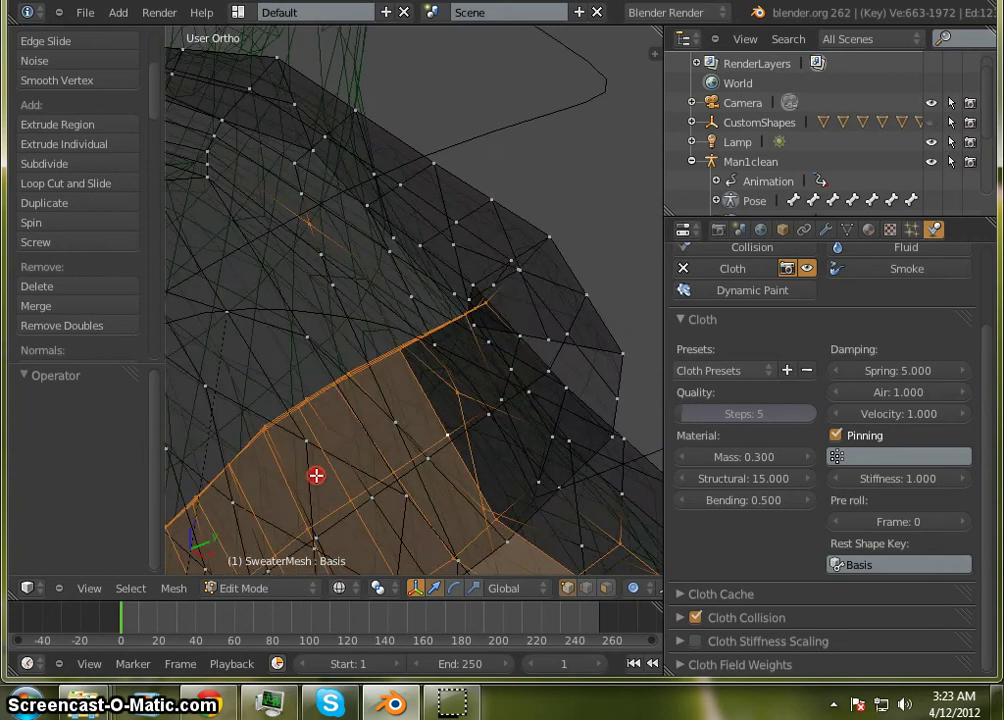
{"action": "left_click", "coordinate": [502, 397]}
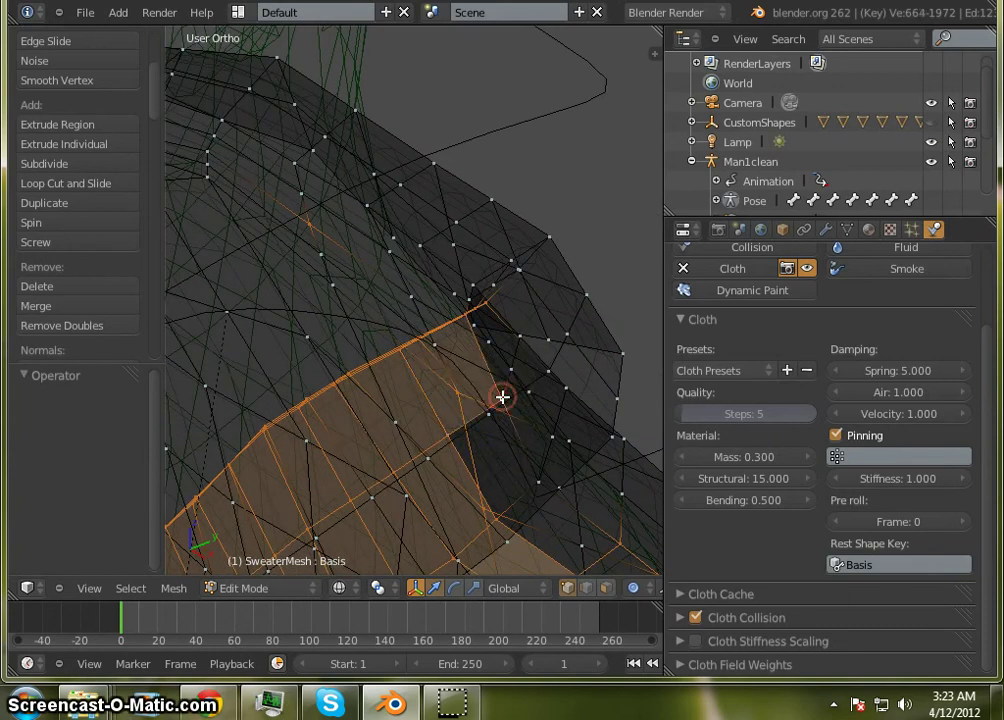
{"action": "left_click", "coordinate": [541, 481]}
{"action": "left_click", "coordinate": [540, 482], "text": "ctrl"}
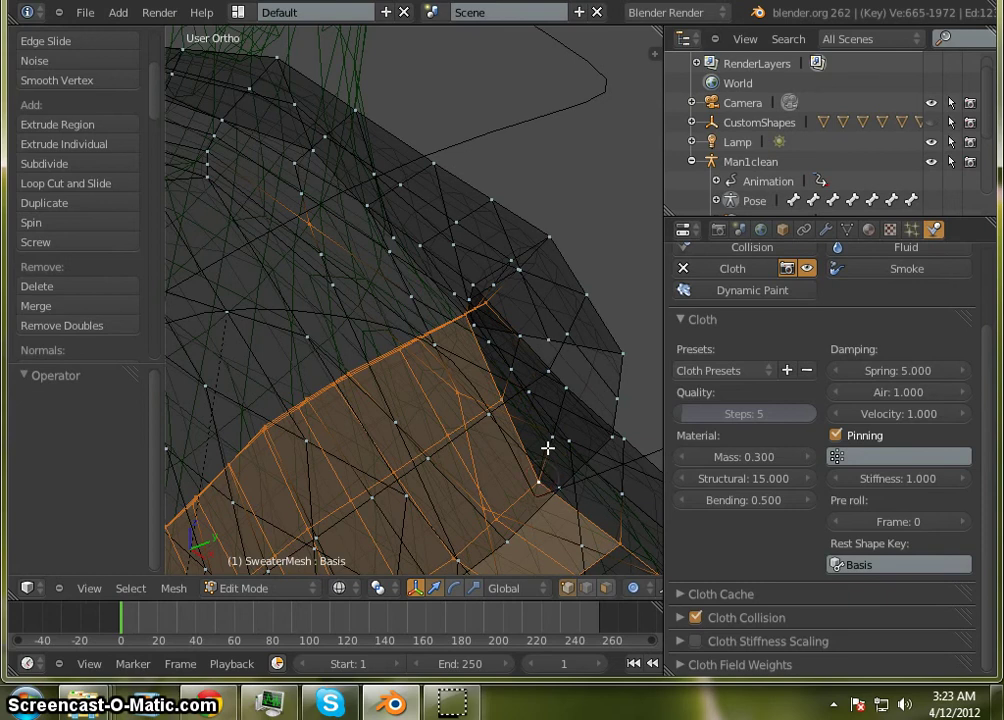
{"action": "right_click", "coordinate": [550, 436], "text": "shift"}
Step: Add further hidden vertices where the collar curves around towards the back of the neck
{"action": "middle_click_drag", "start_coordinate": [582, 512], "coordinate": [476, 493]}
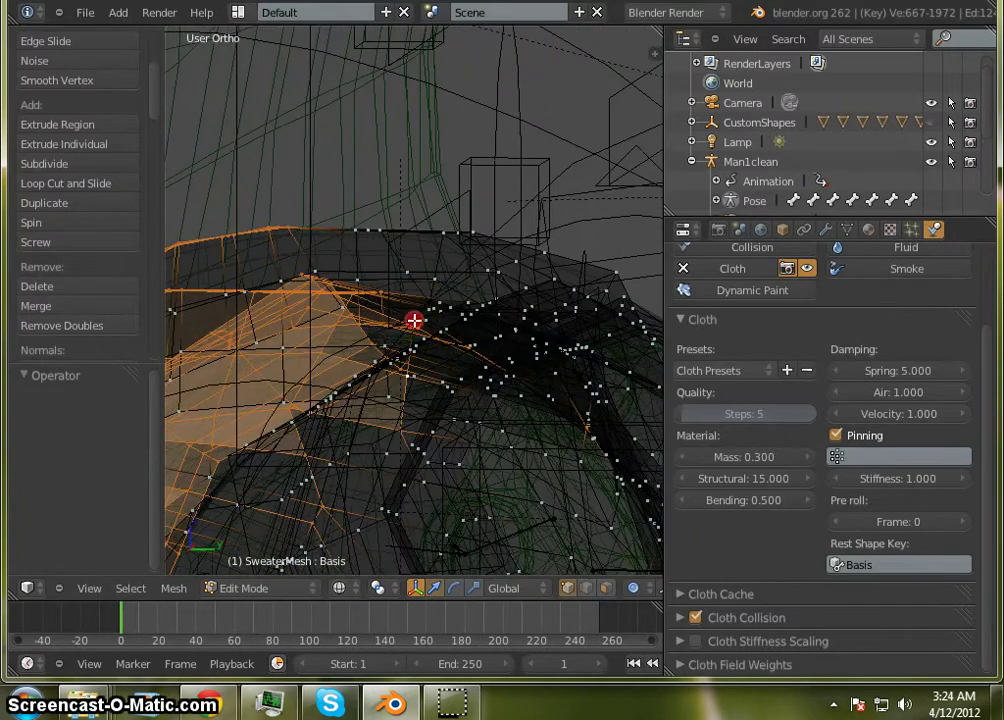
{"action": "middle_click_drag", "start_coordinate": [426, 446], "coordinate": [452, 468]}
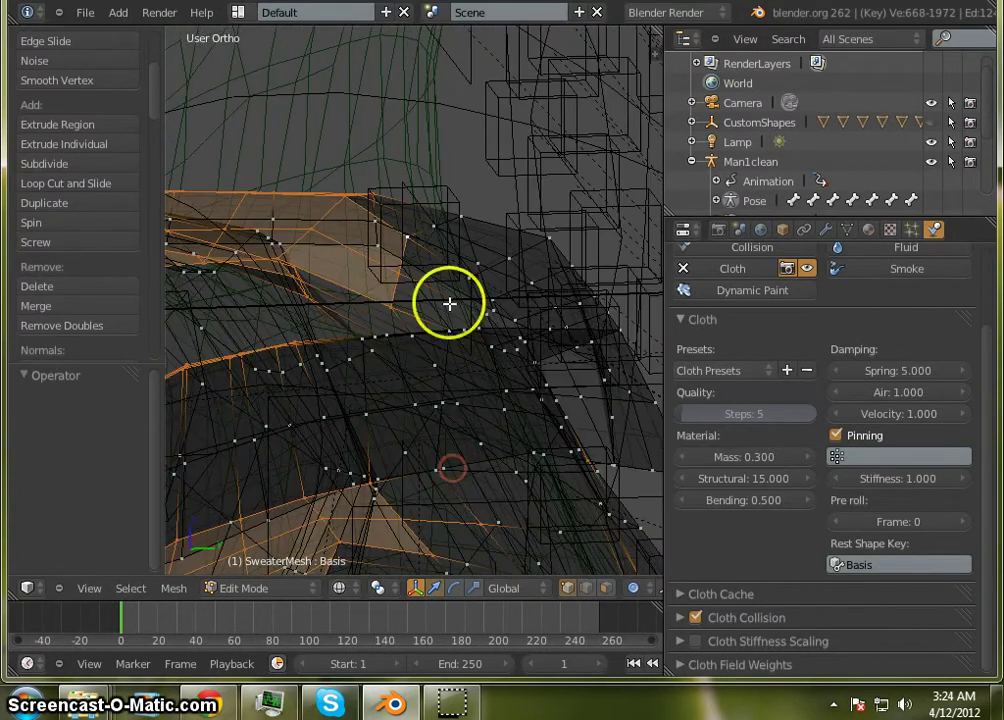
{"action": "right_click", "coordinate": [432, 226], "text": "shift"}
{"action": "left_click", "coordinate": [432, 226]}
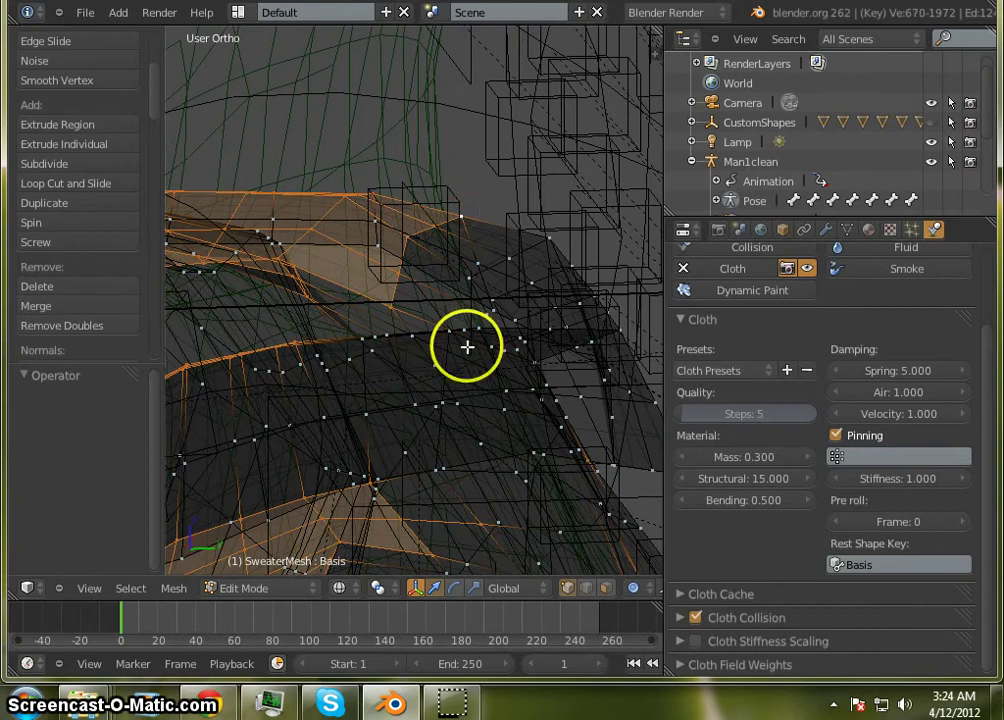
{"action": "middle_click_drag", "start_coordinate": [467, 346], "coordinate": [481, 373]}
{"action": "right_click", "coordinate": [459, 423], "text": "shift"}
{"action": "left_click", "coordinate": [459, 423]}
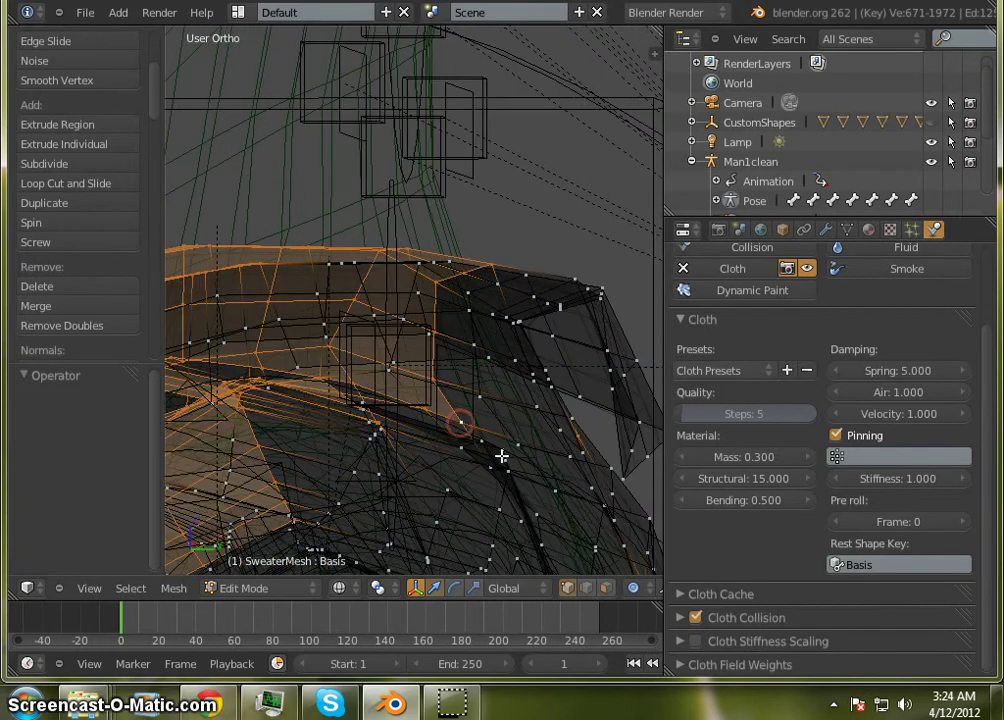
Step: Examine the whole sweater wireframe from the side and front for gaps in the vertex selection
{"action": "scroll", "coordinate": [439, 379], "scroll_direction": "down", "scroll_amount": 3}
{"action": "middle_click_drag", "start_coordinate": [506, 457], "coordinate": [564, 492]}
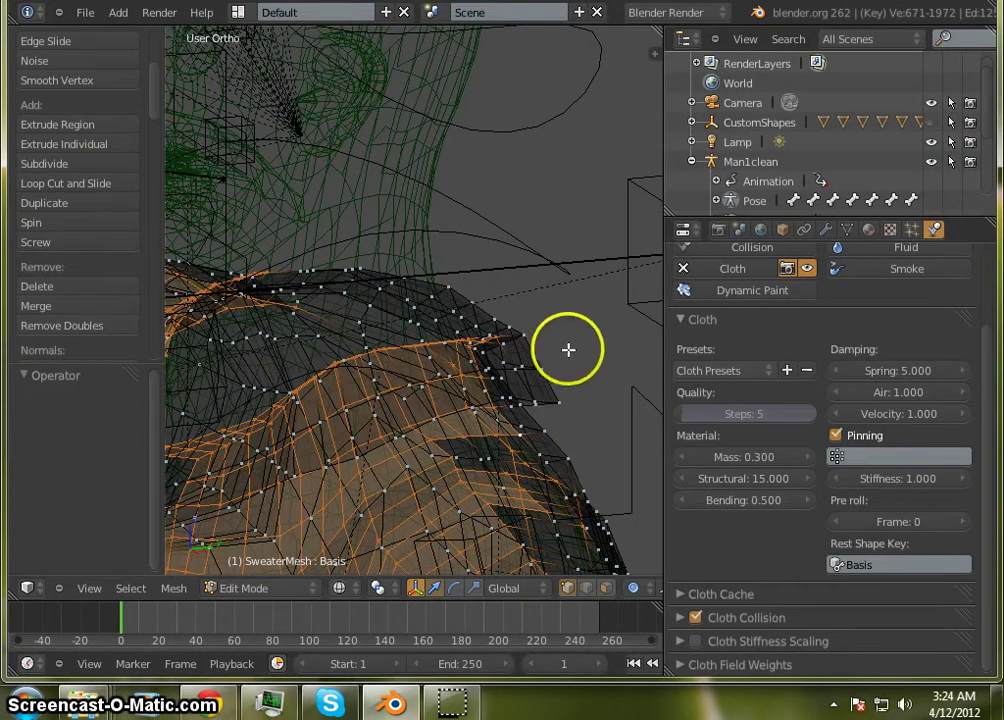
{"action": "scroll", "coordinate": [568, 349], "scroll_direction": "down", "scroll_amount": 6}
{"action": "scroll", "coordinate": [399, 511], "scroll_direction": "up", "scroll_amount": 2}
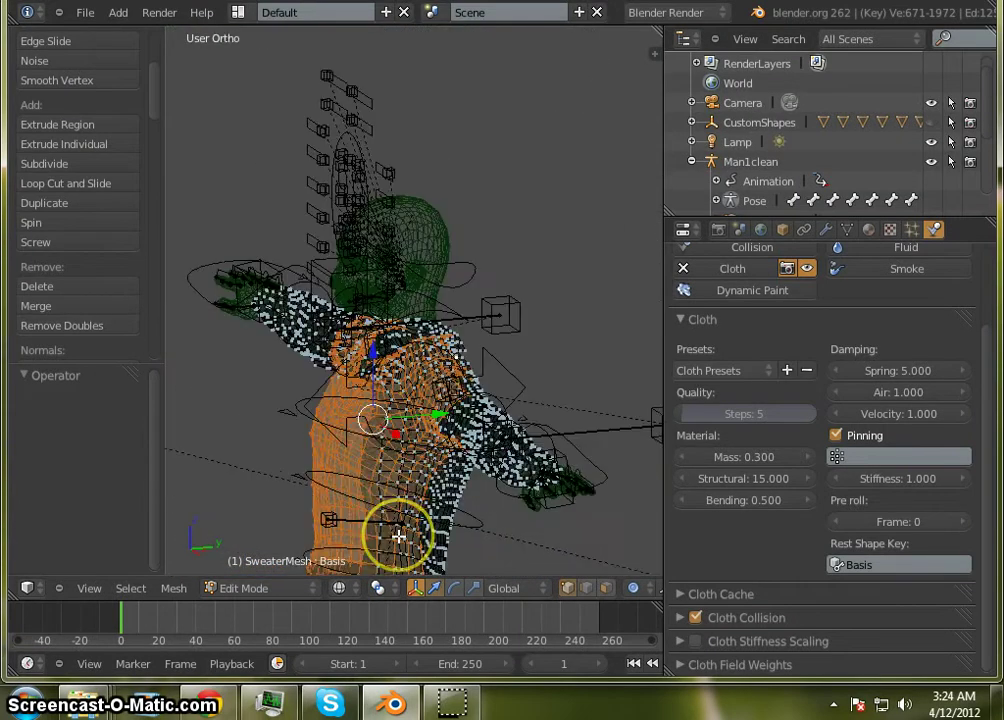
{"action": "scroll", "coordinate": [398, 537], "scroll_direction": "up", "scroll_amount": 4}
{"action": "scroll", "coordinate": [401, 471], "scroll_direction": "down", "scroll_amount": 4}
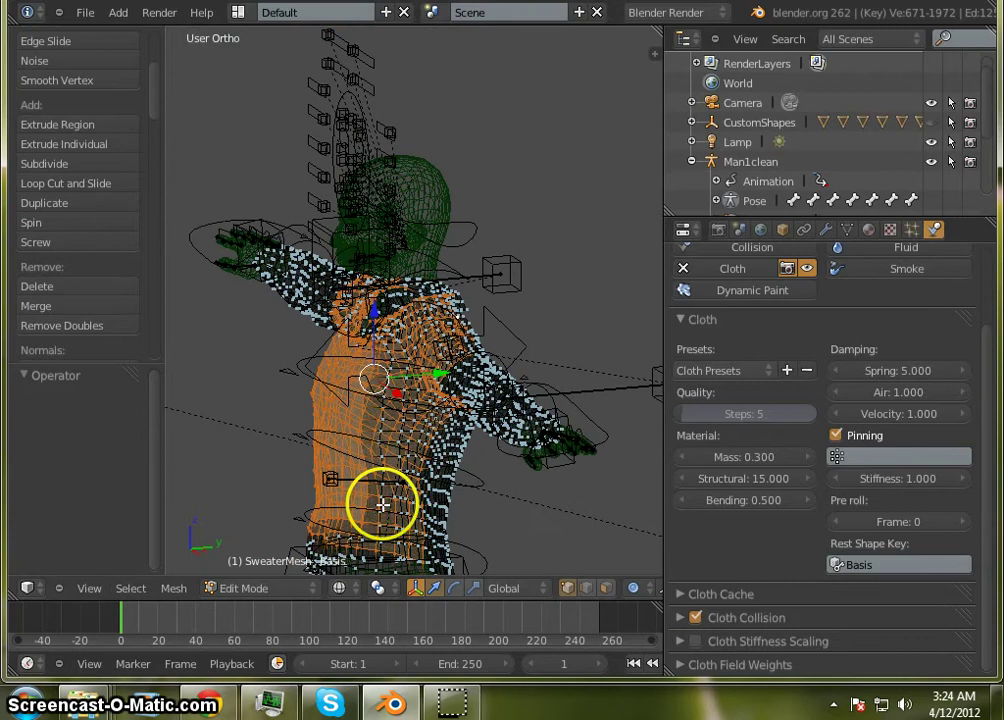
{"action": "middle_click_drag", "start_coordinate": [383, 505], "coordinate": [503, 420]}
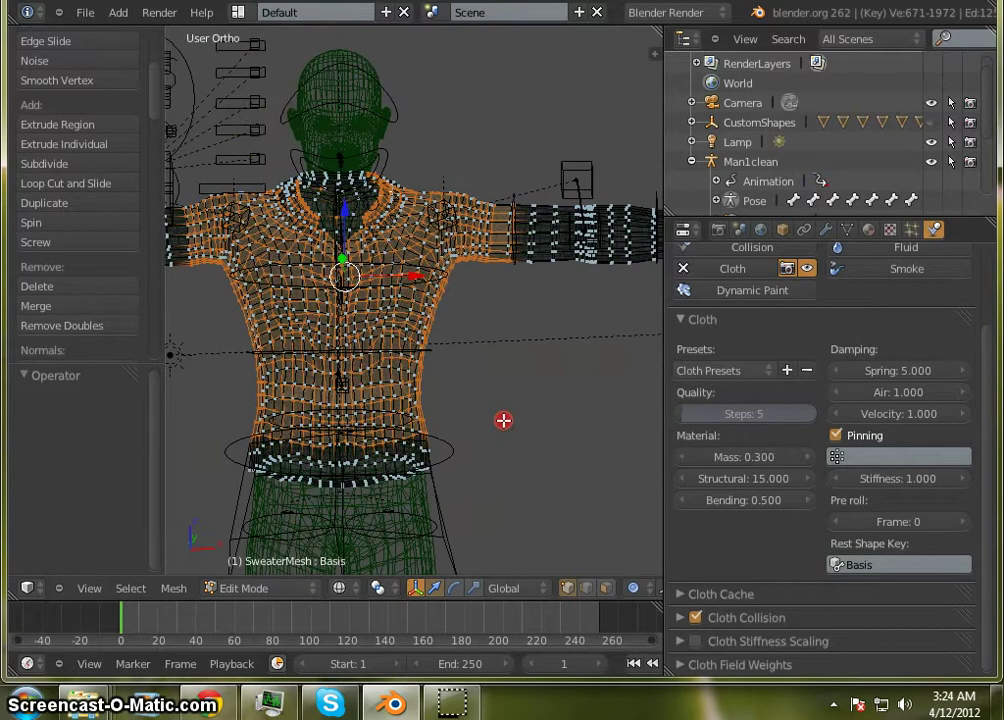
{"action": "scroll", "coordinate": [272, 130], "scroll_direction": "up", "scroll_amount": 5}
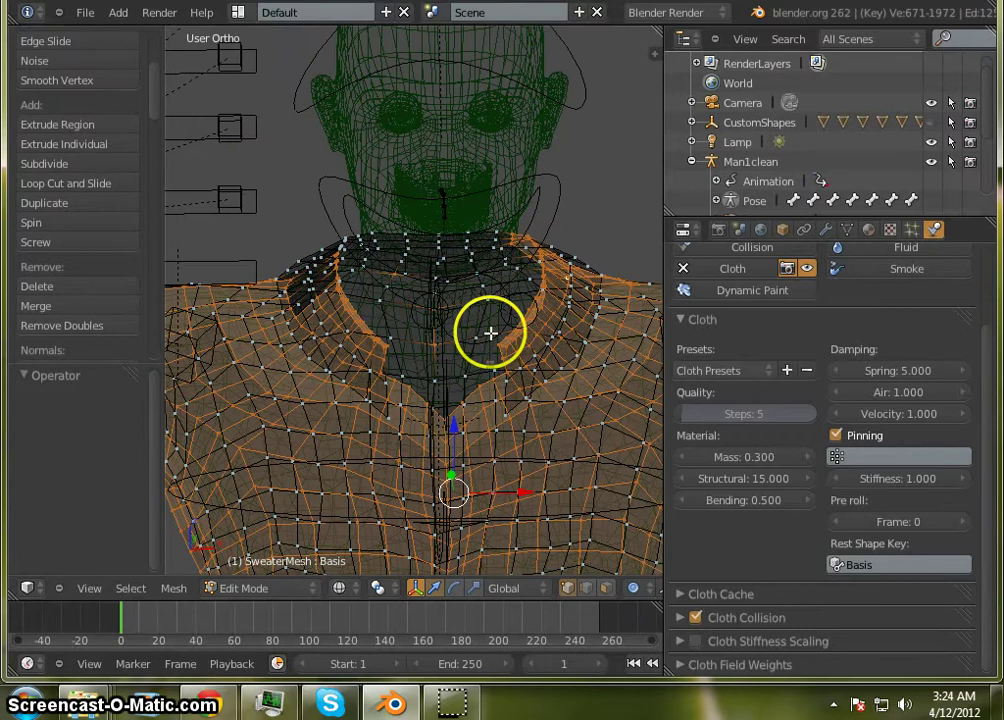
{"action": "scroll", "coordinate": [431, 424], "scroll_direction": "down", "scroll_amount": 1}
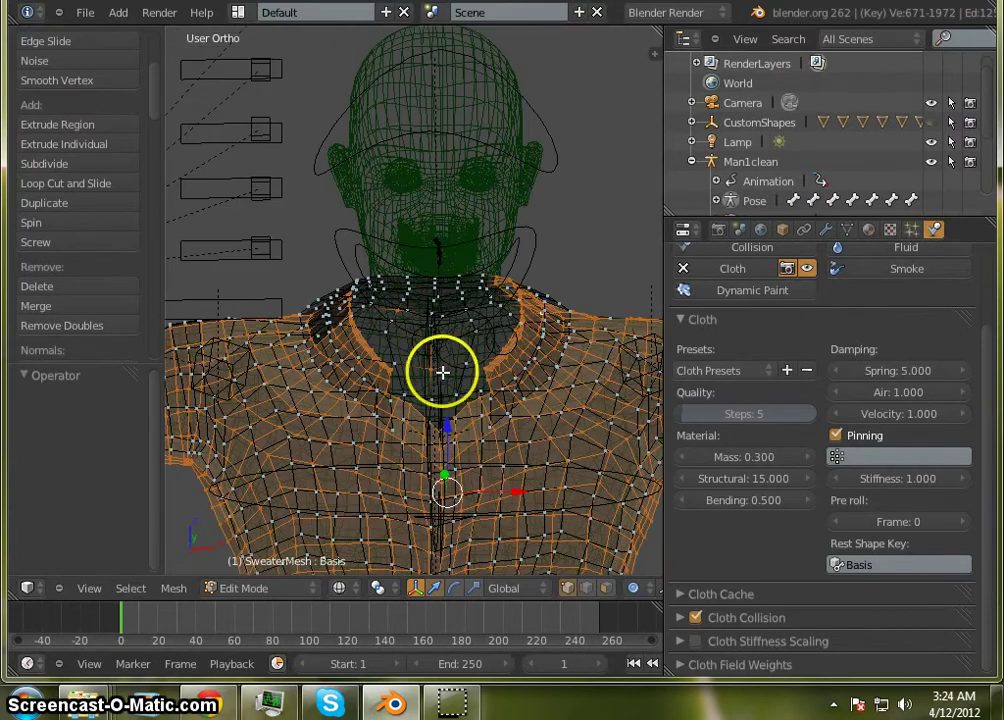
{"action": "scroll", "coordinate": [442, 372], "scroll_direction": "up", "scroll_amount": 2}
Step: Add the missing vertices of the collar fold on the opposite side of the neck to the selection
{"action": "middle_click_drag", "start_coordinate": [257, 372], "coordinate": [390, 400]}
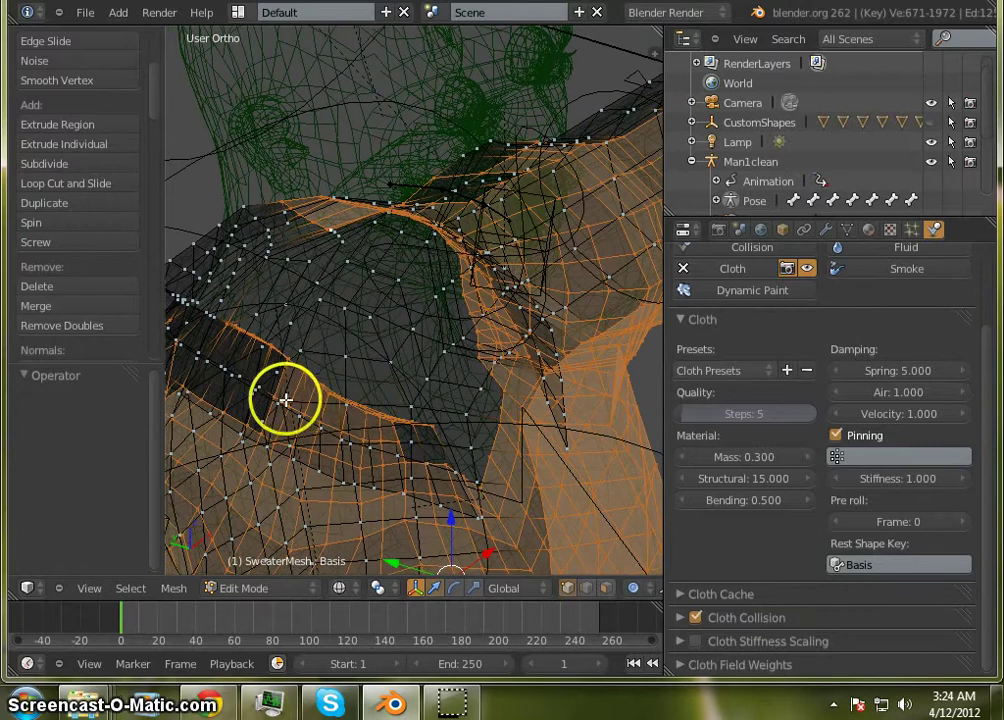
{"action": "middle_click_drag", "start_coordinate": [285, 399], "coordinate": [348, 379]}
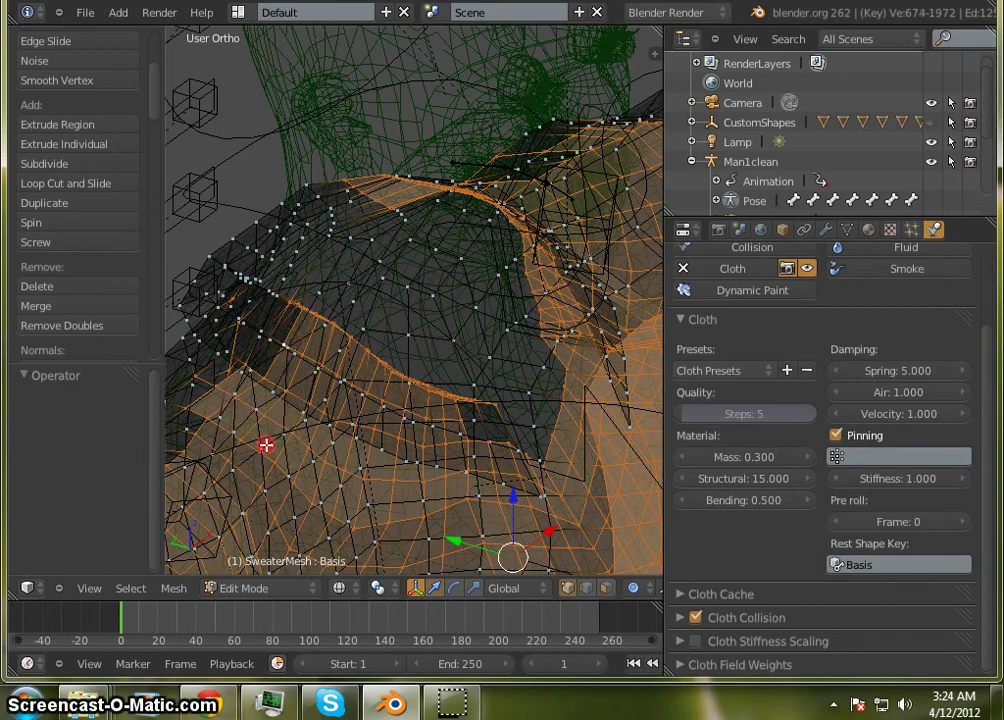
{"action": "middle_click_drag", "start_coordinate": [266, 445], "coordinate": [429, 434]}
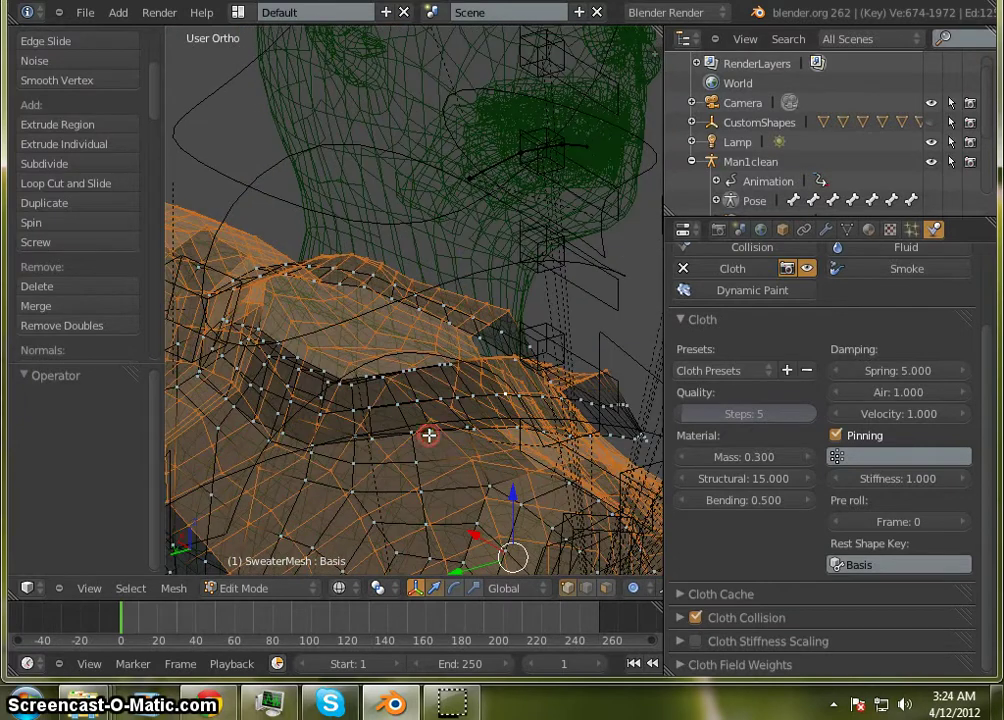
{"action": "right_click", "coordinate": [470, 396], "text": "shift"}
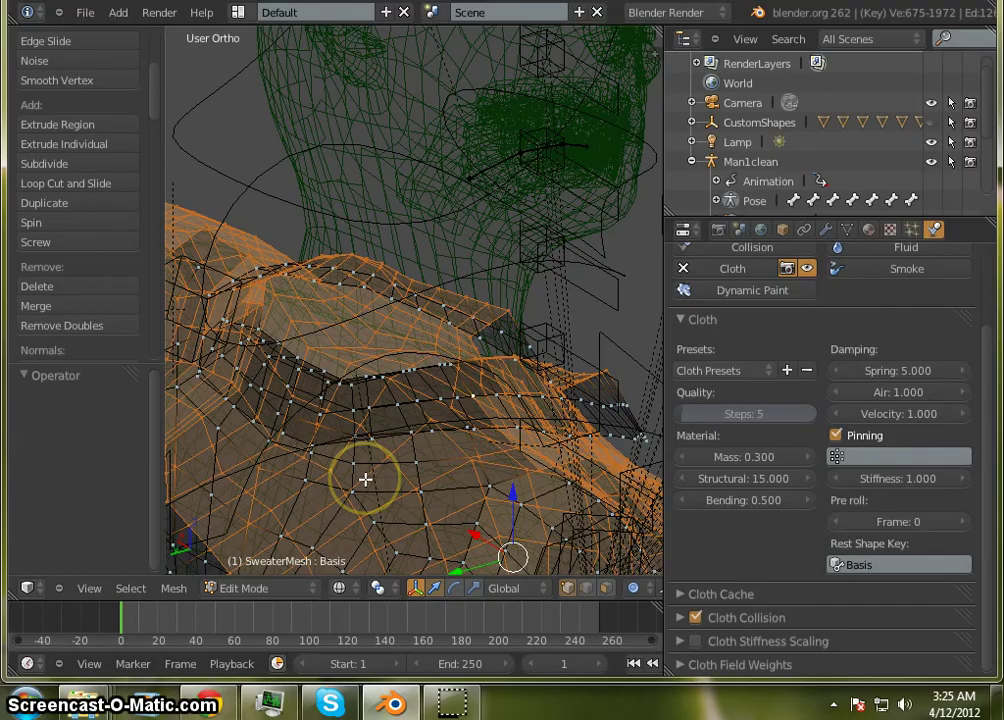
Step: Switch to solid shading and lasso-select the sweater's back from the shoulders down to just above the hem band
{"action": "middle_click_drag", "start_coordinate": [365, 479], "coordinate": [413, 338]}
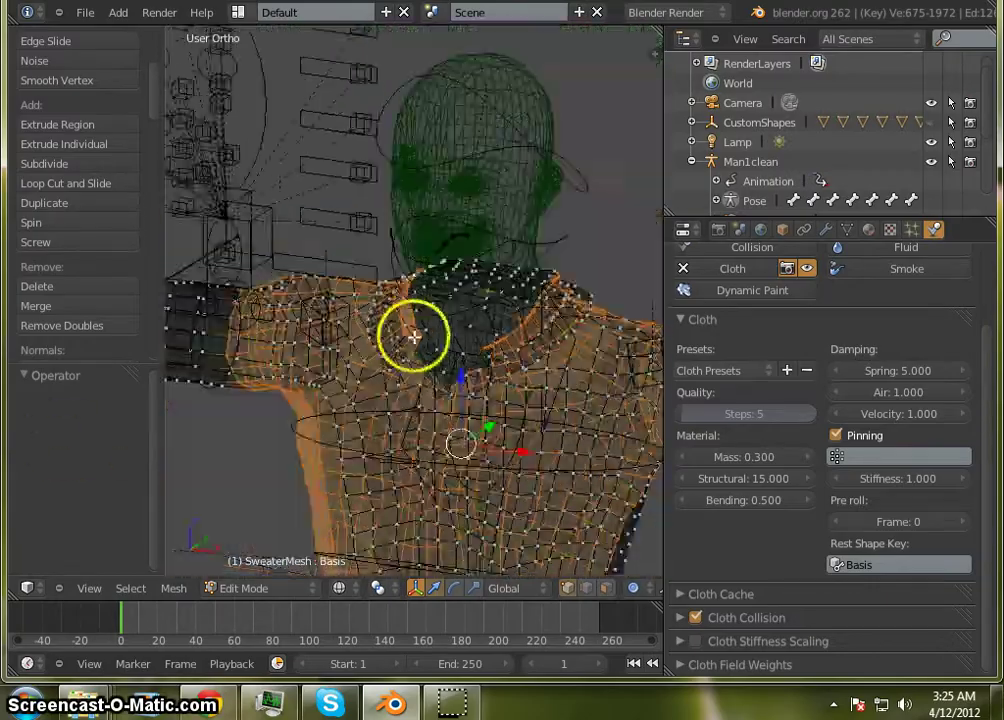
{"action": "scroll", "coordinate": [420, 350], "scroll_direction": "down", "scroll_amount": 5}
{"action": "scroll", "coordinate": [412, 413], "scroll_direction": "up", "scroll_amount": 5}
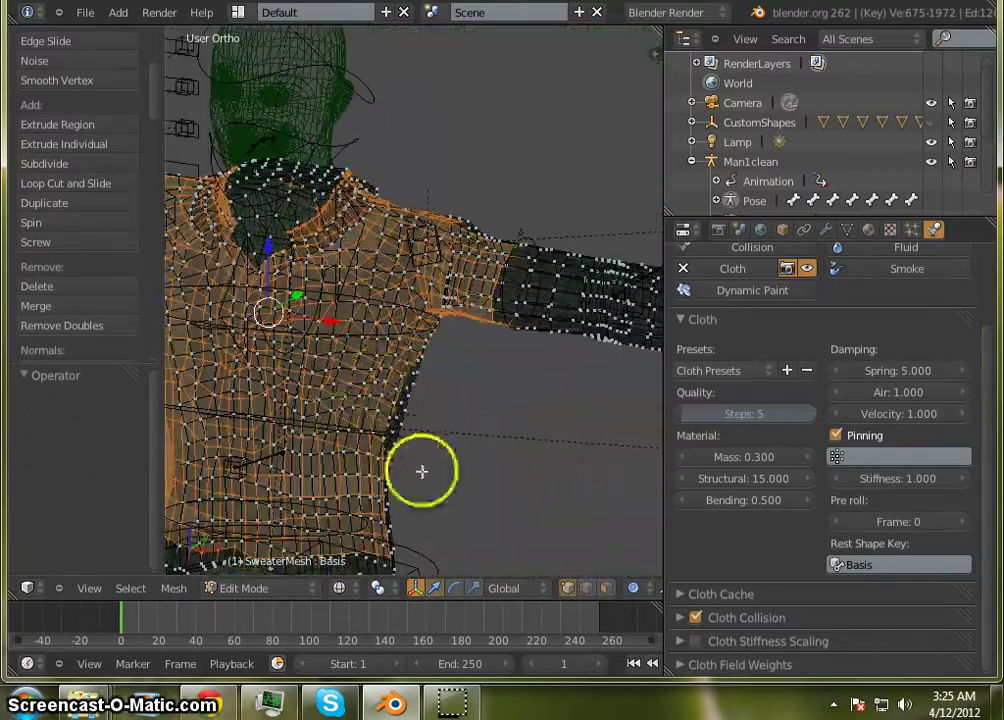
{"action": "middle_click_drag", "start_coordinate": [398, 442], "coordinate": [16, 417]}
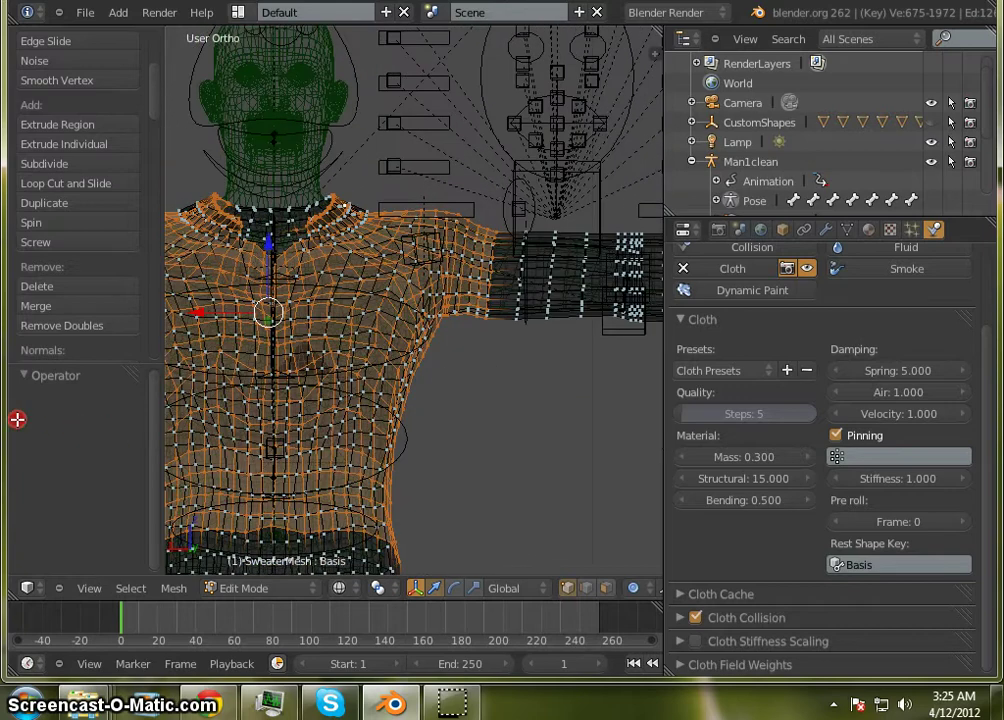
{"action": "key", "text": "z"}
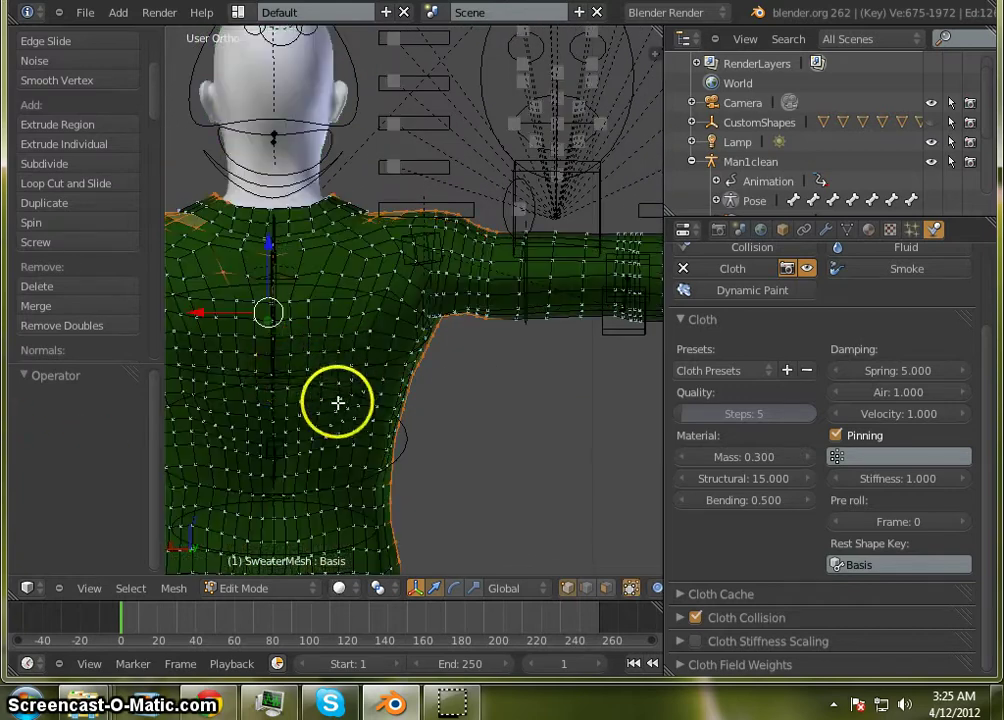
{"action": "mouse_move", "coordinate": [338, 403]}
{"action": "middle_mouse_down", "text": "shift"}
{"action": "mouse_move", "coordinate": [441, 341]}
{"action": "mouse_move", "coordinate": [440, 273]}
{"action": "middle_mouse_up", "text": "shift"}
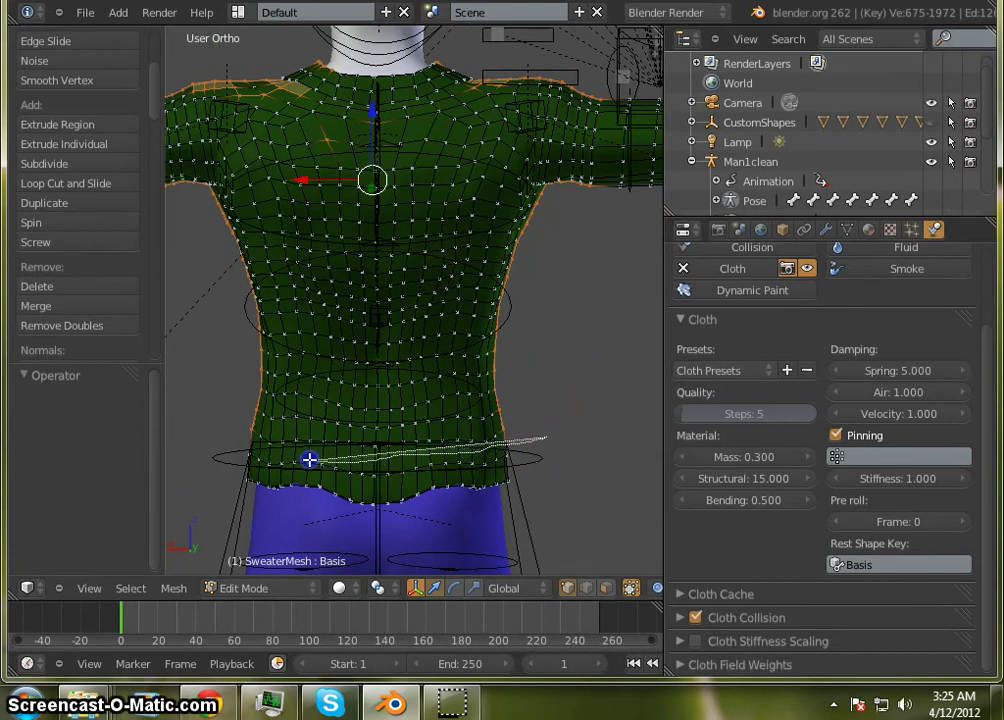
{"action": "mouse_move", "coordinate": [240, 435]}
{"action": "left_mouse_down", "text": "ctrl"}
{"action": "mouse_move", "coordinate": [231, 348]}
{"action": "mouse_move", "coordinate": [202, 258]}
{"action": "mouse_move", "coordinate": [204, 148]}
{"action": "mouse_move", "coordinate": [246, 105]}
{"action": "mouse_move", "coordinate": [453, 103]}
{"action": "mouse_move", "coordinate": [545, 67]}
{"action": "mouse_move", "coordinate": [581, 170]}
{"action": "left_mouse_up", "text": "ctrl"}
Step: Deselect the two stray vertices at the base of the collar on the back
{"action": "scroll", "coordinate": [347, 90], "scroll_direction": "up", "scroll_amount": 10}
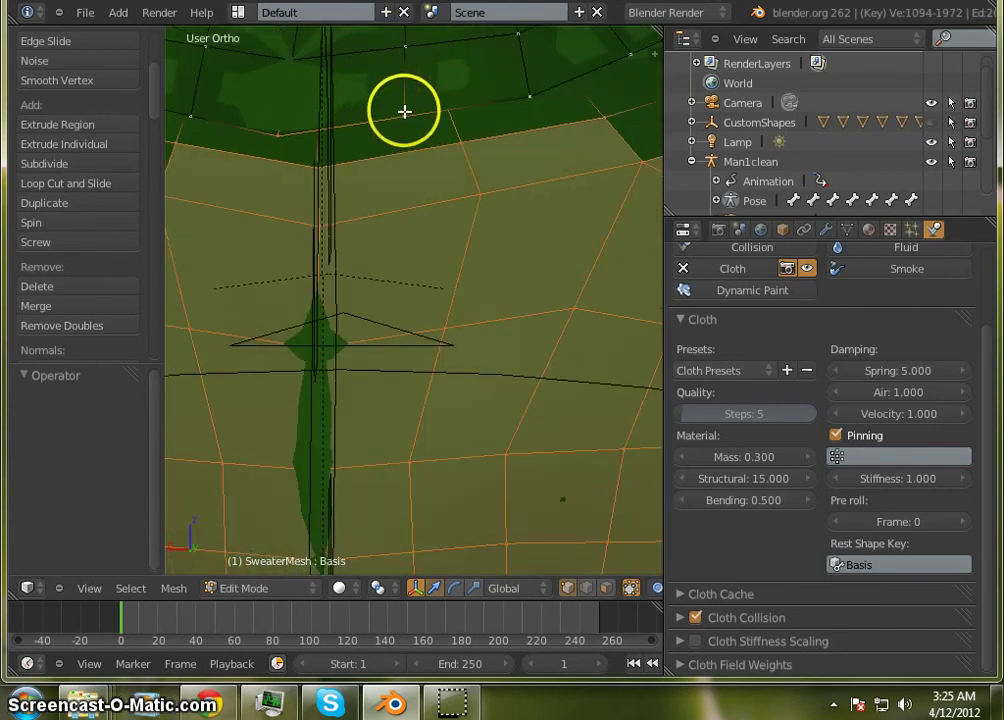
{"action": "right_click", "coordinate": [401, 115], "text": "shift"}
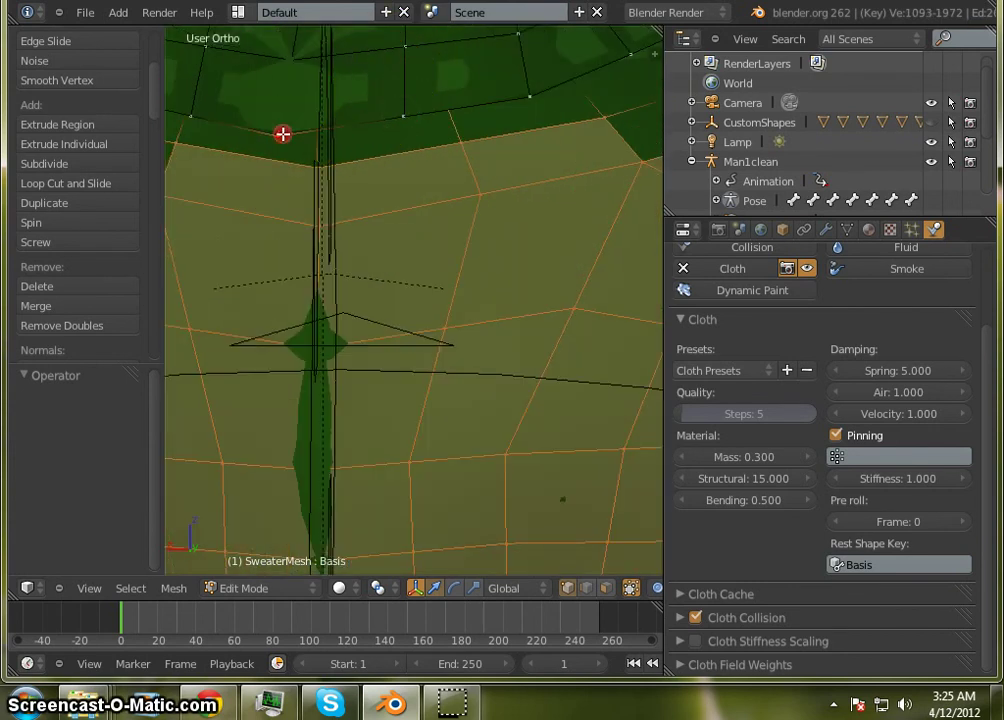
{"action": "scroll", "coordinate": [451, 100], "scroll_direction": "down", "scroll_amount": 10}
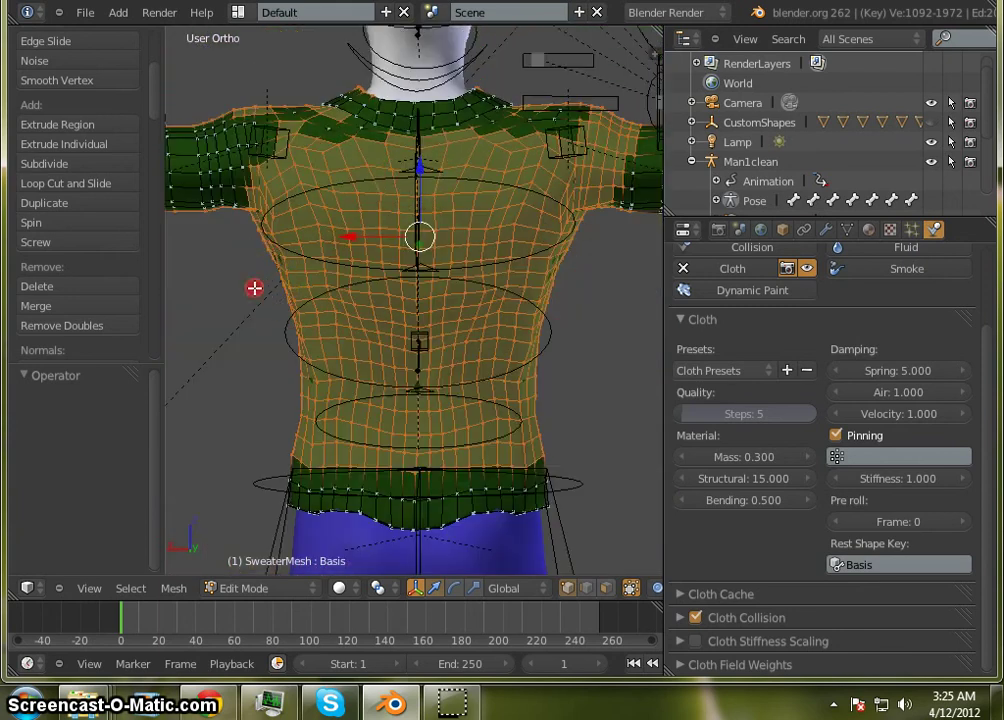
Step: Add missed vertices on the sweater's upper back and check the selection from the back and front
{"action": "middle_click_drag", "start_coordinate": [254, 288], "coordinate": [361, 367]}
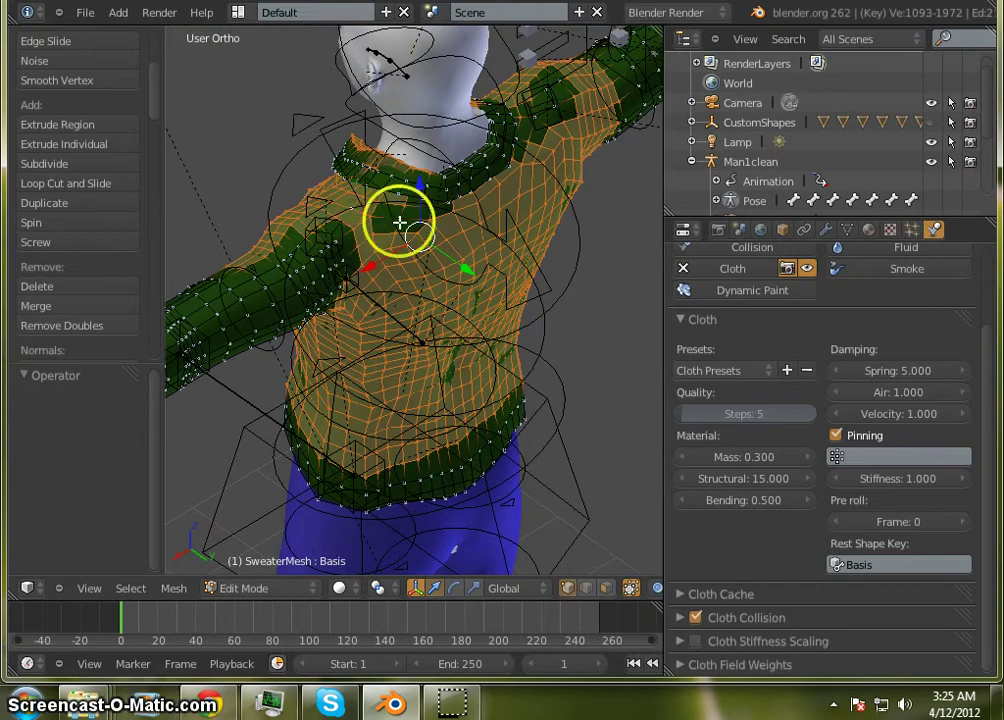
{"action": "middle_click_drag", "start_coordinate": [318, 341], "coordinate": [652, 285]}
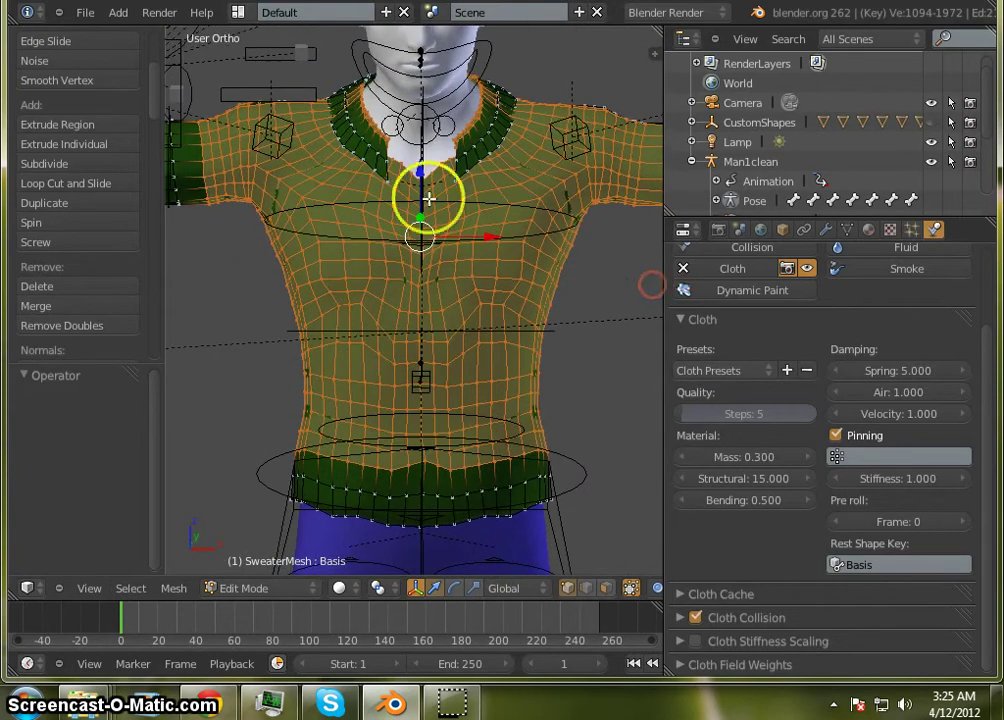
{"action": "scroll", "coordinate": [427, 202], "scroll_direction": "down", "scroll_amount": 3}
{"action": "mouse_move", "coordinate": [373, 350]}
{"action": "middle_mouse_down"}
{"action": "mouse_move", "coordinate": [399, 316]}
{"action": "mouse_move", "coordinate": [356, 348]}
{"action": "mouse_move", "coordinate": [367, 353]}
{"action": "middle_mouse_up"}
{"action": "scroll", "coordinate": [430, 245], "scroll_direction": "up", "scroll_amount": 3}
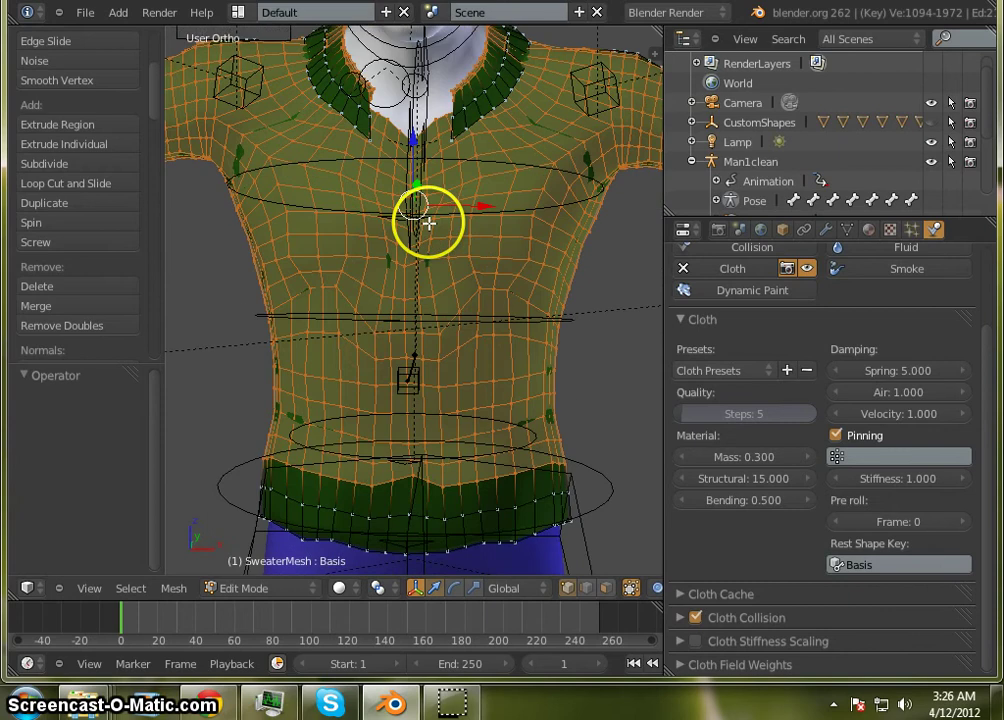
{"action": "scroll", "coordinate": [426, 222], "scroll_direction": "down", "scroll_amount": 3}
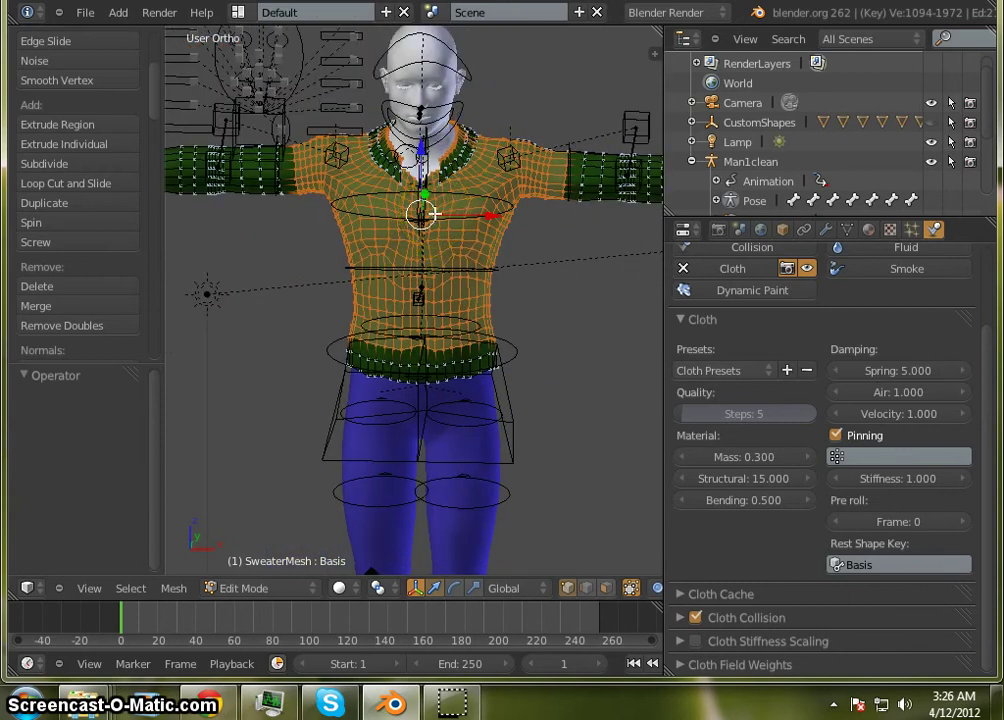